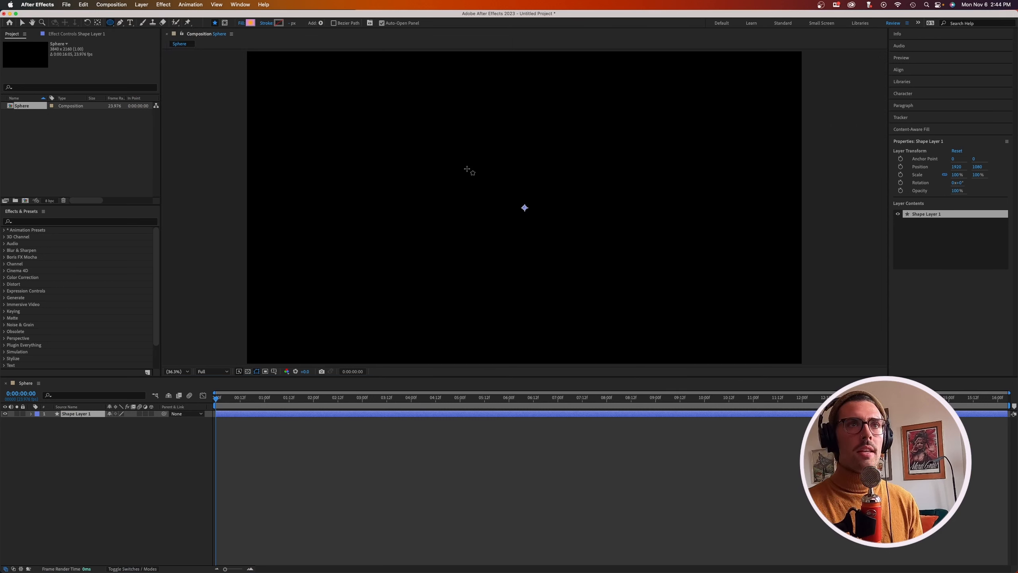
Draw a circle about 697 px wide on the shape layer and centre its anchor point on it
drag(470, 167, 573, 255)
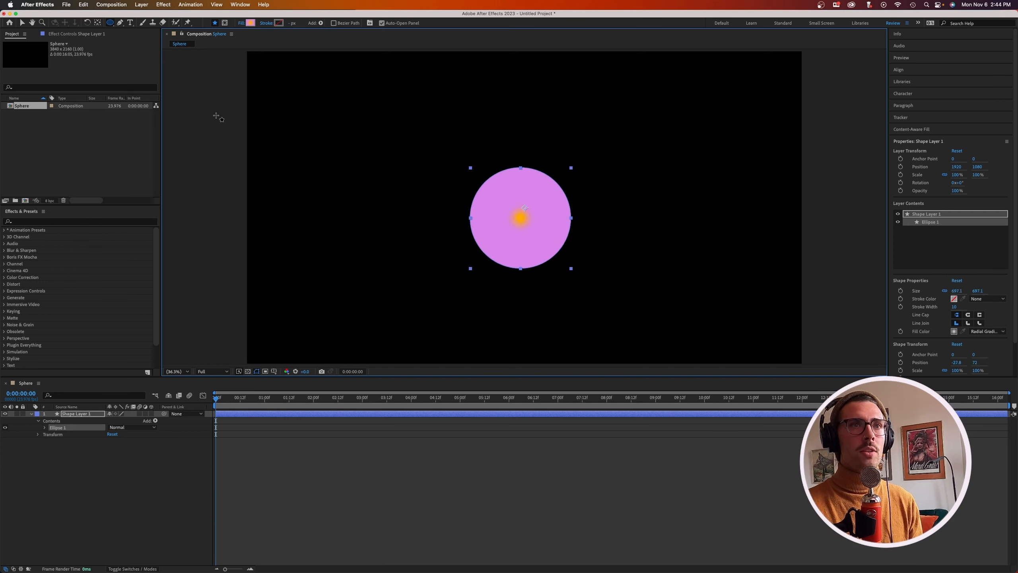
double_click(98, 23)
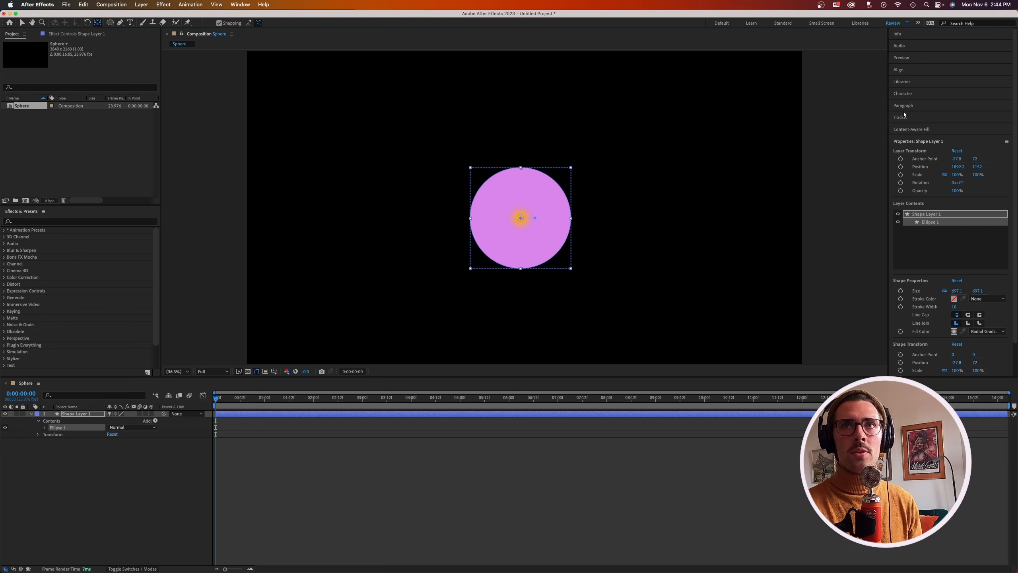
Align the circle layer to the horizontal and vertical centre of the composition
click(902, 71)
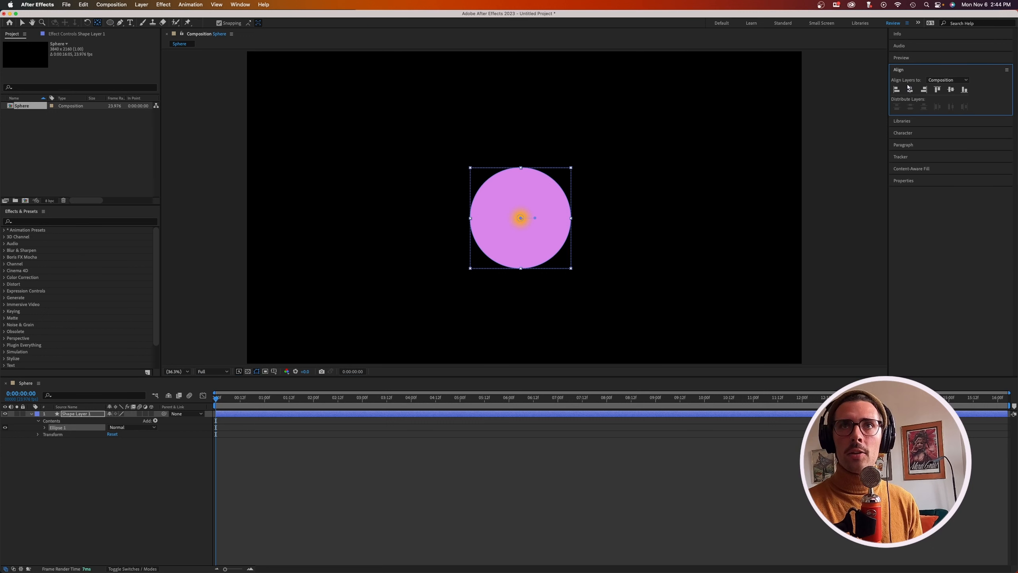
click(910, 89)
click(951, 90)
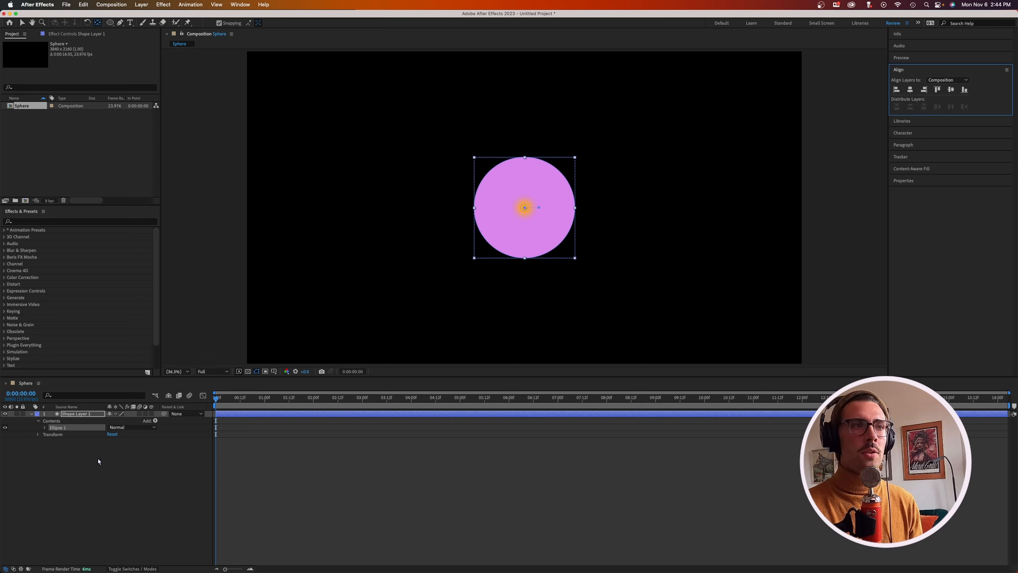
Find the CC Sphere effect and apply it to Shape Layer 1
click(88, 414)
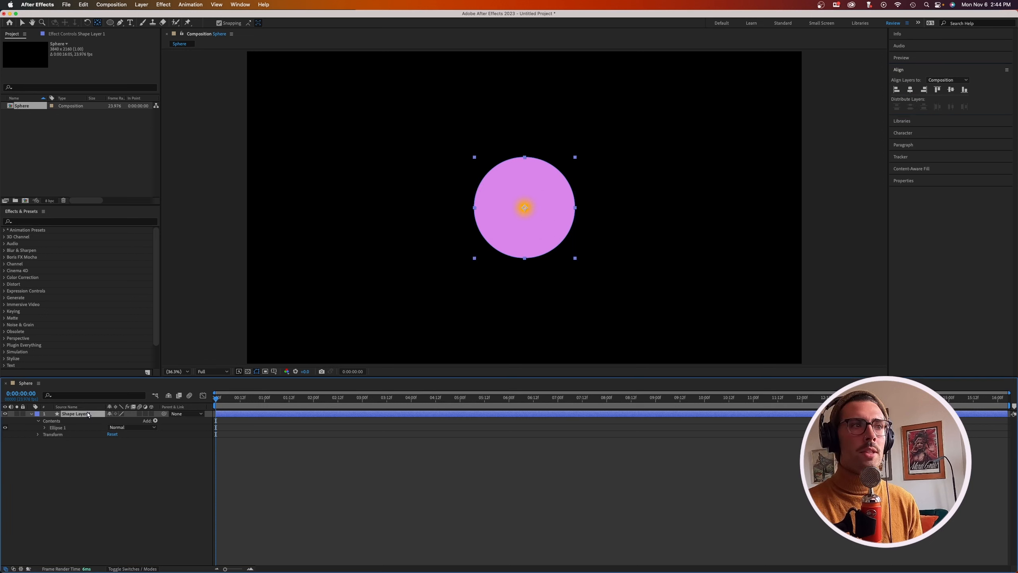
click(39, 221)
text(sphere)
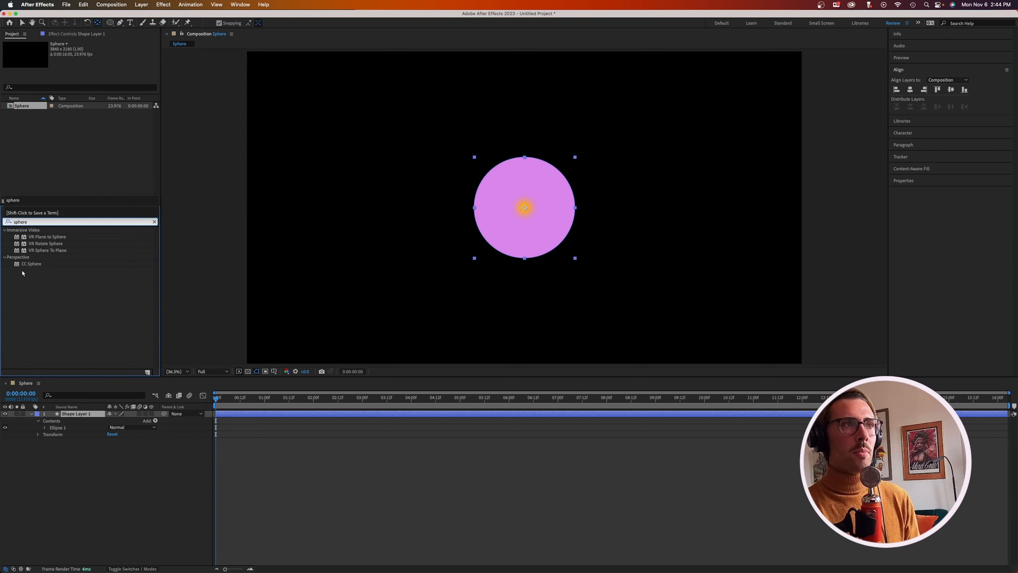
double_click(30, 263)
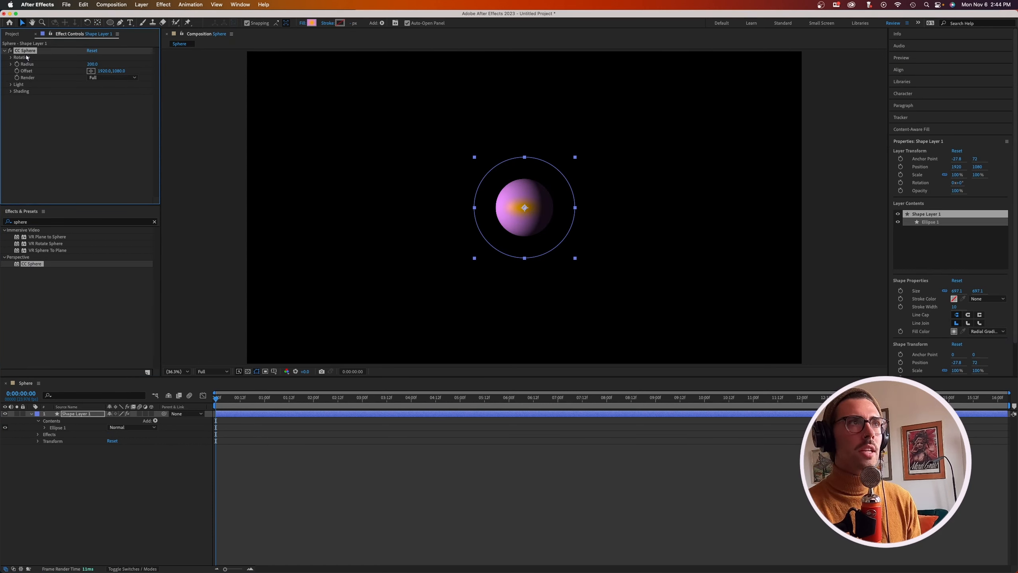
Move the radial gradient's orange stop to 13.7% and slightly shorten the gradient's extent inside the circle
click(314, 23)
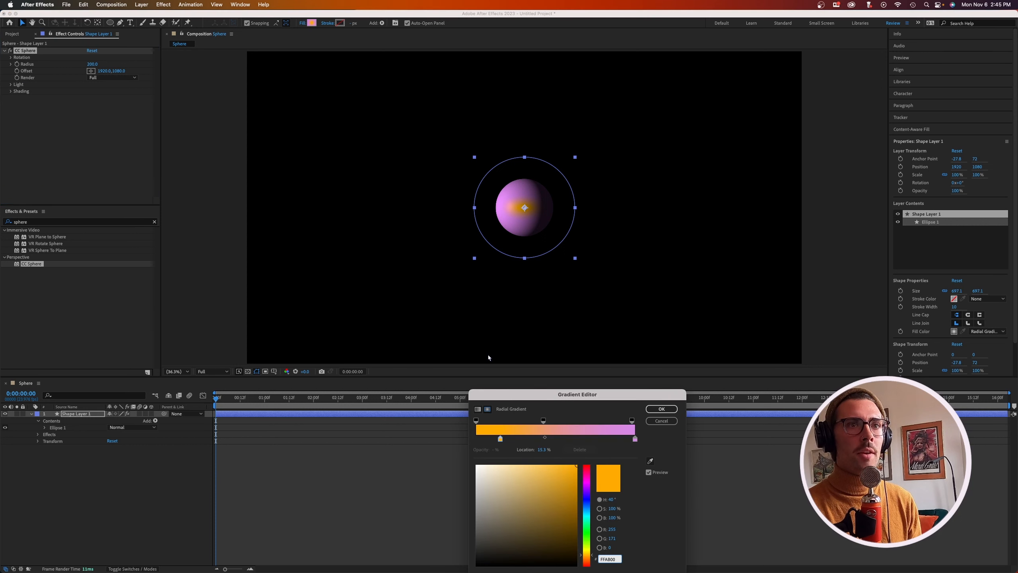
drag(561, 401, 540, 333)
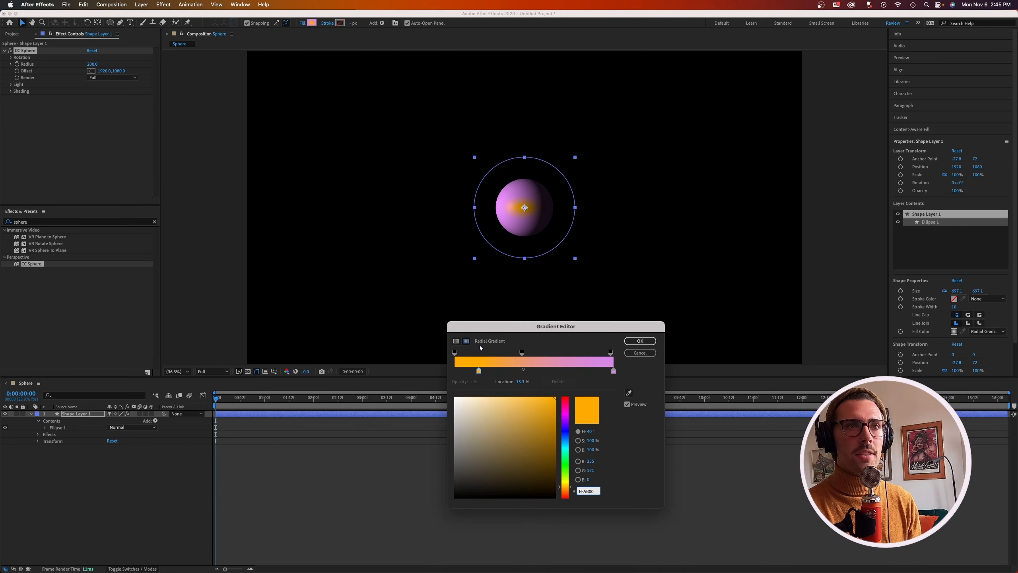
click(467, 343)
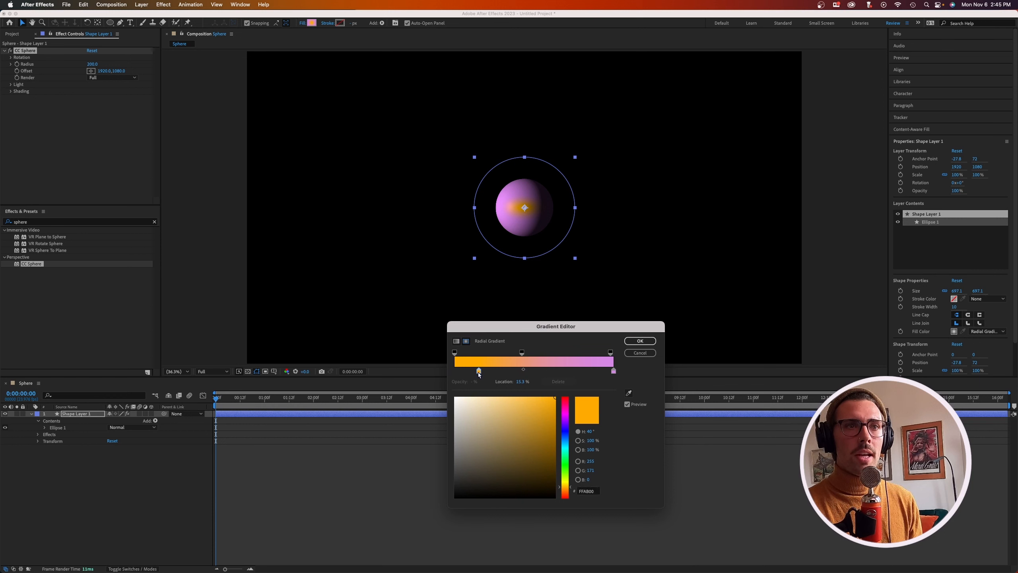
drag(479, 373, 476, 374)
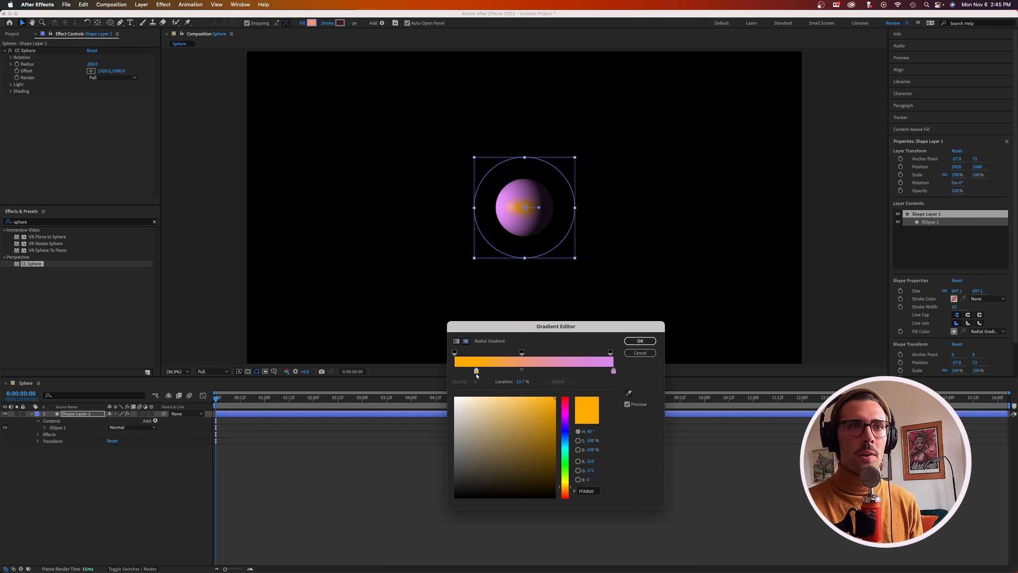
click(613, 371)
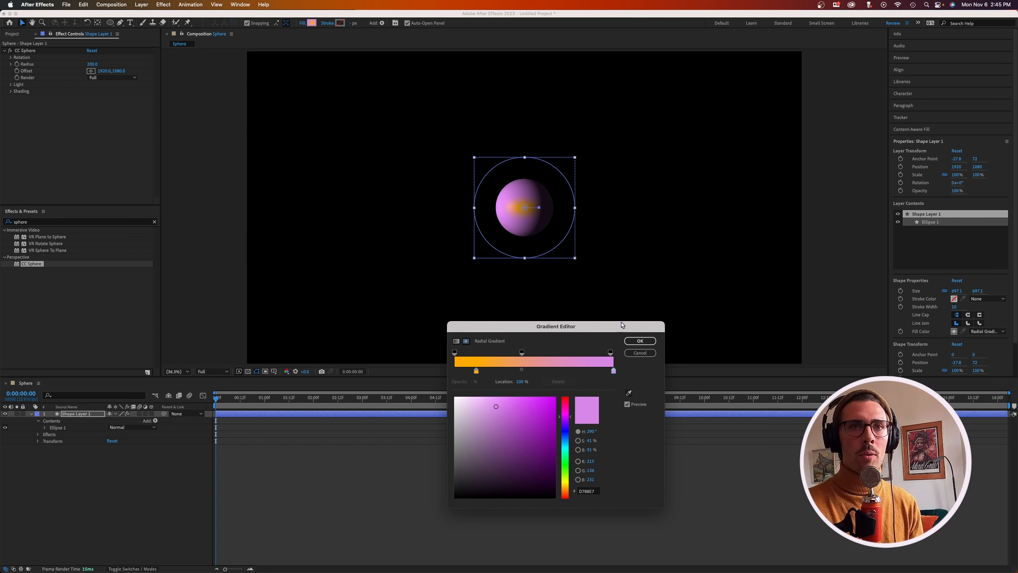
click(640, 341)
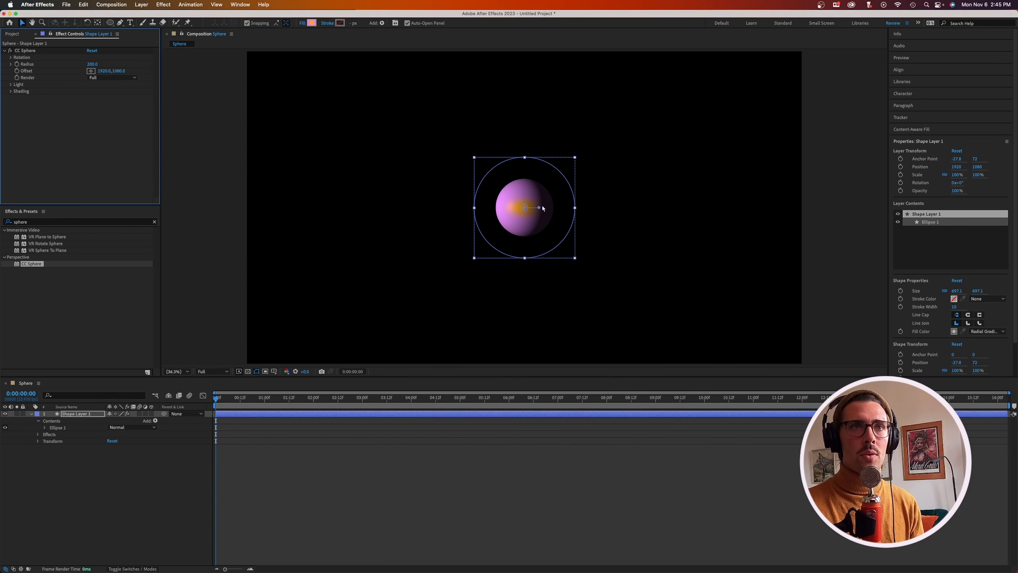
drag(540, 207, 535, 206)
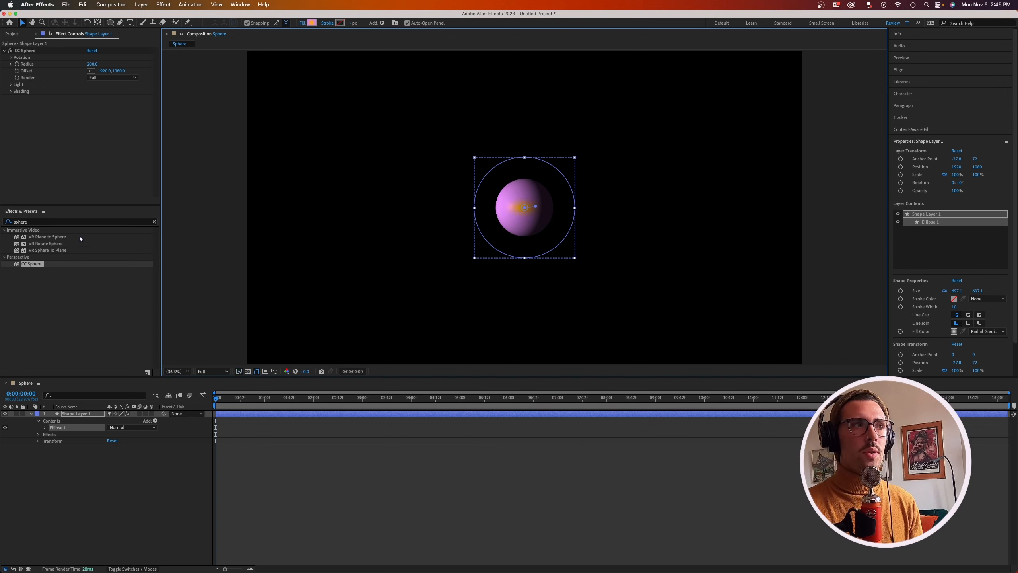
Set the CC Sphere light intensity to 115
click(29, 266)
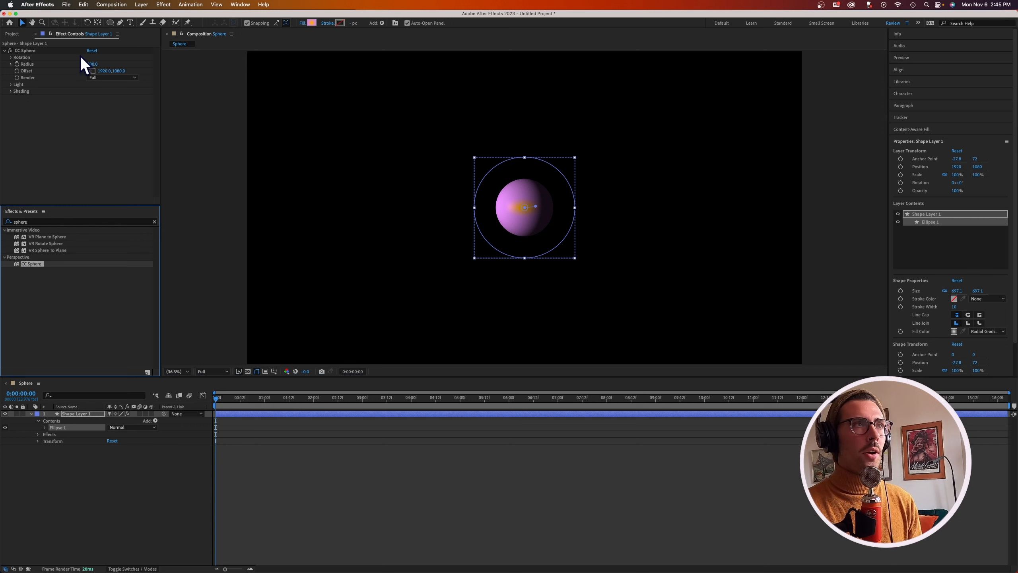
click(11, 85)
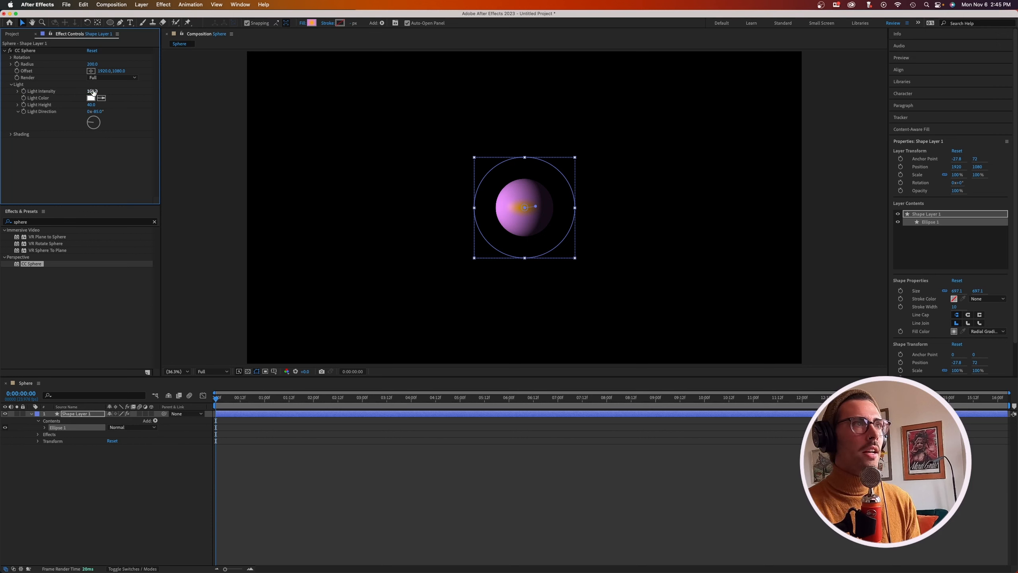
click(93, 91)
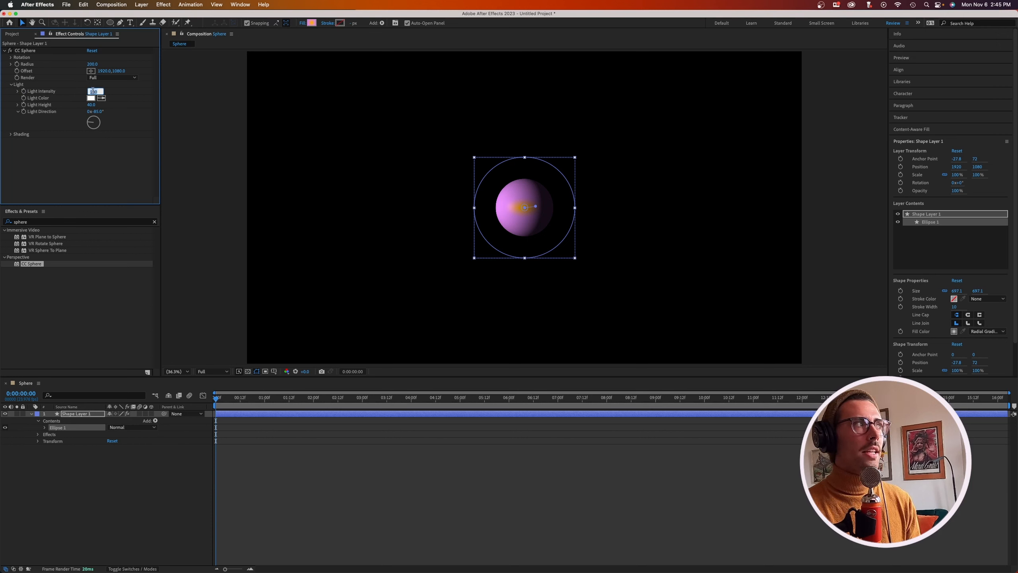
text(115)
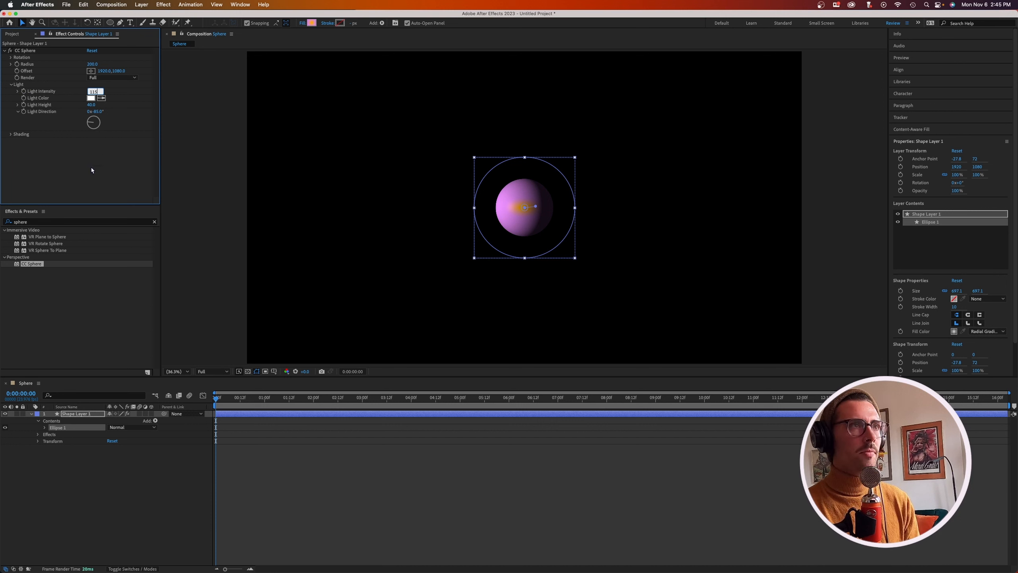
key(Return)
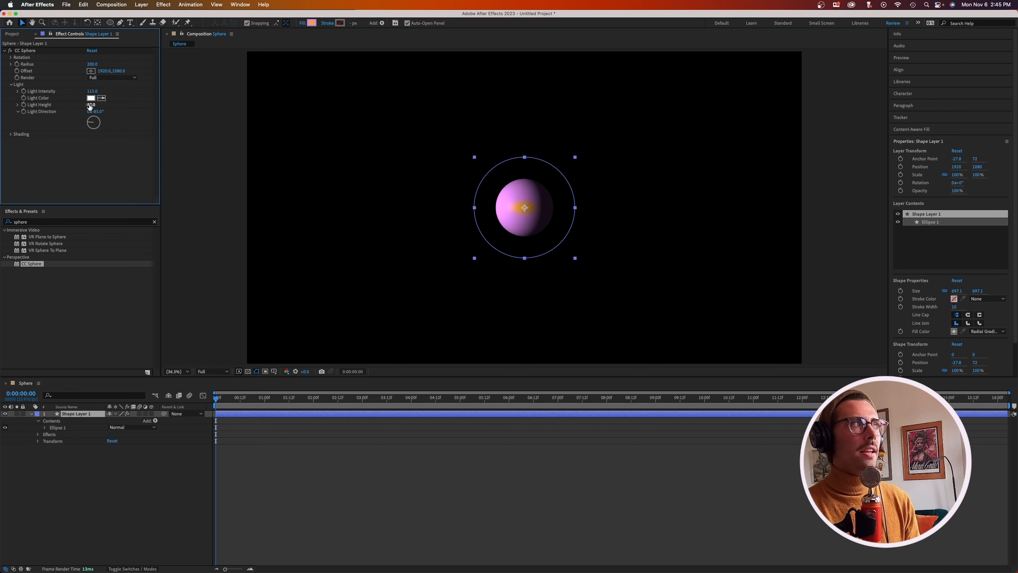
Set the CC Sphere light height to 59 and the light direction to 0° so the sphere is lit from above
click(90, 105)
text(59)
key(Return)
click(99, 112)
text(0)
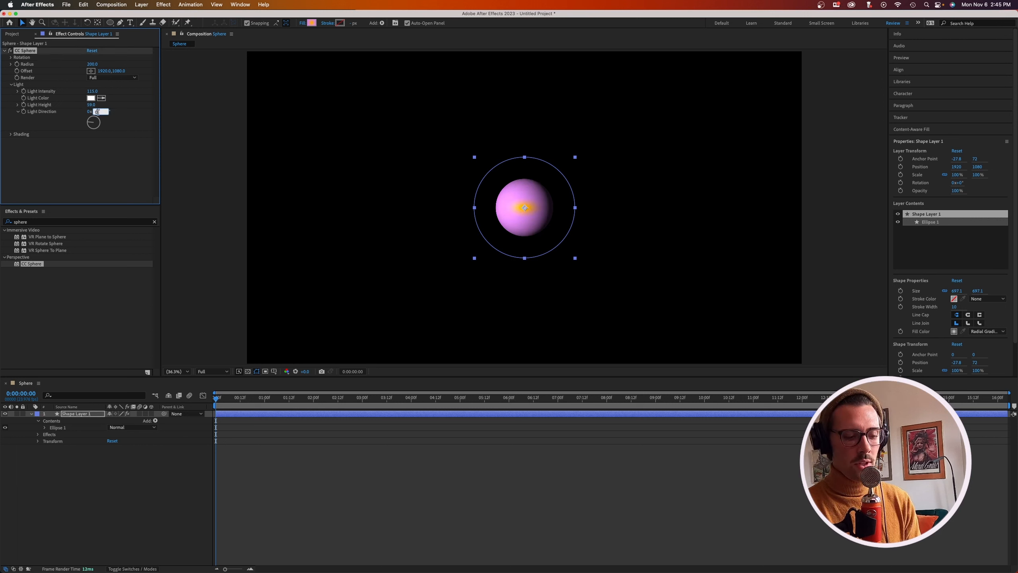
key(Return)
click(114, 158)
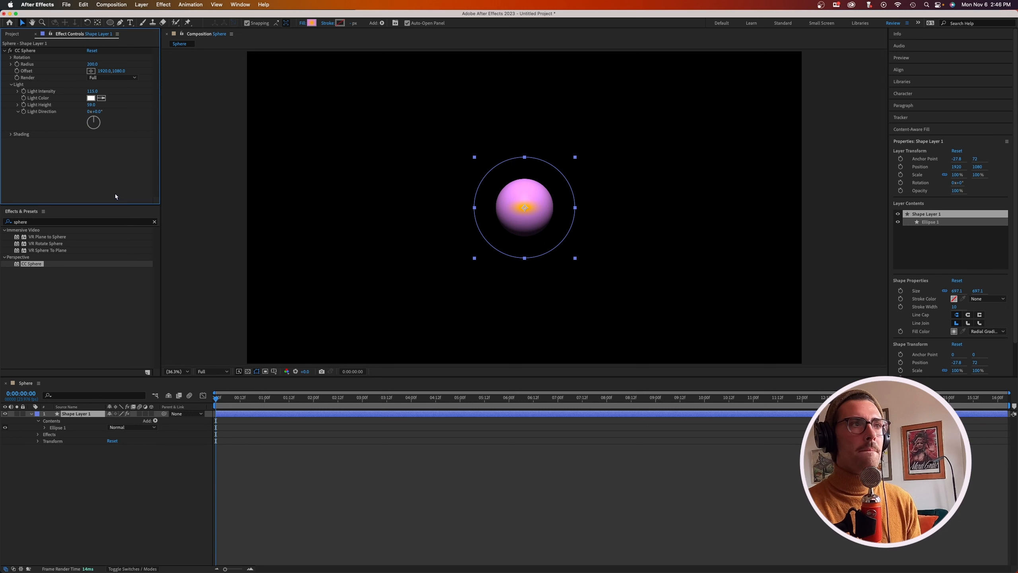
Try moving Shape Layer 1 with its Position values to 1630, 1432, and undo both moves
drag(258, 399, 208, 402)
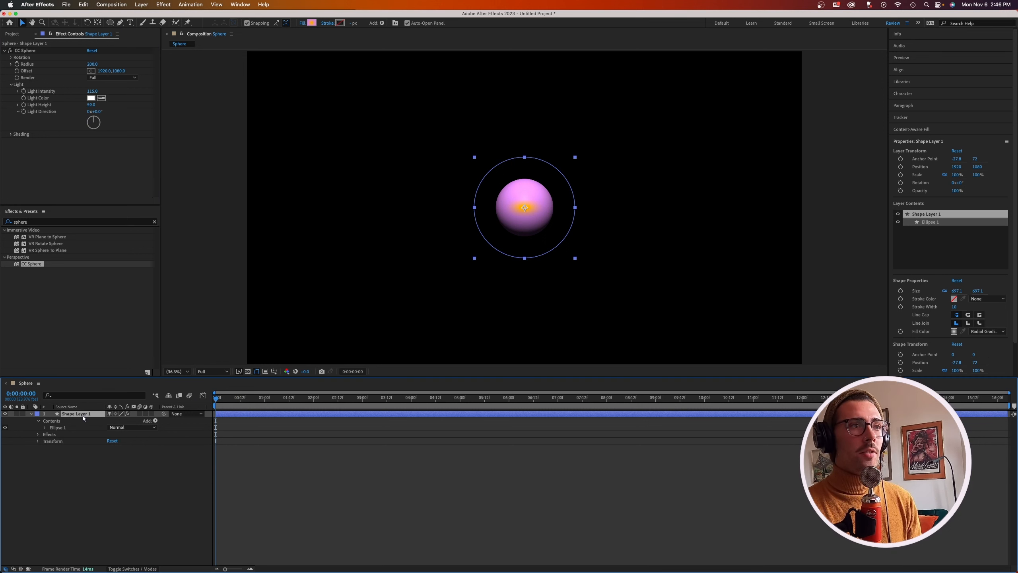
key(p)
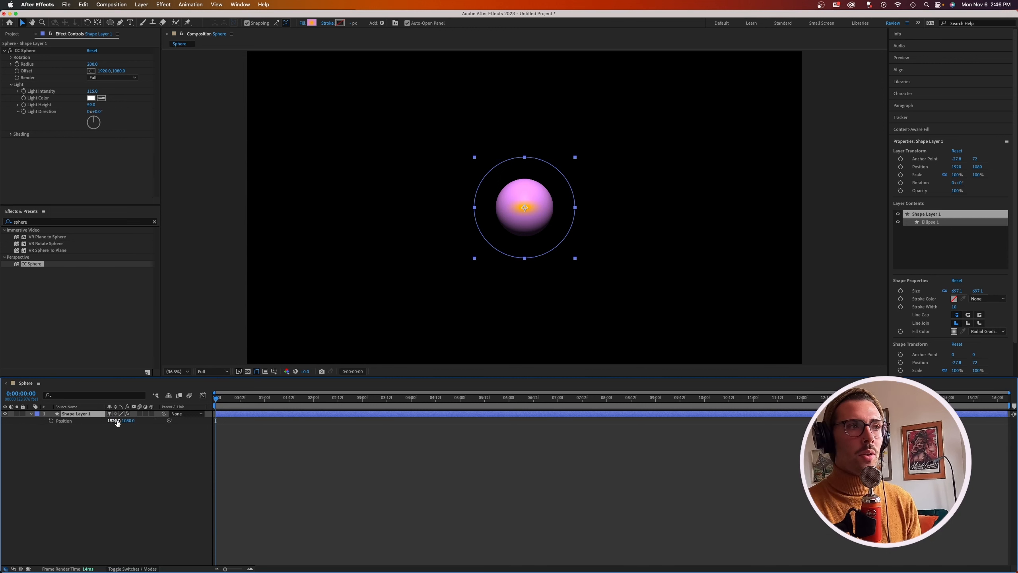
drag(121, 422, 8, 427)
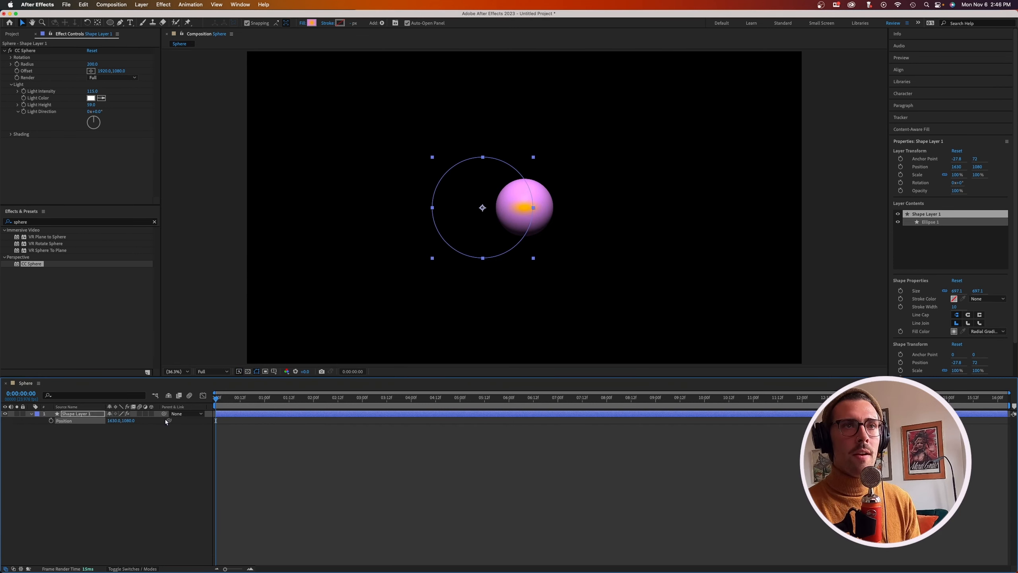
drag(129, 420, 251, 432)
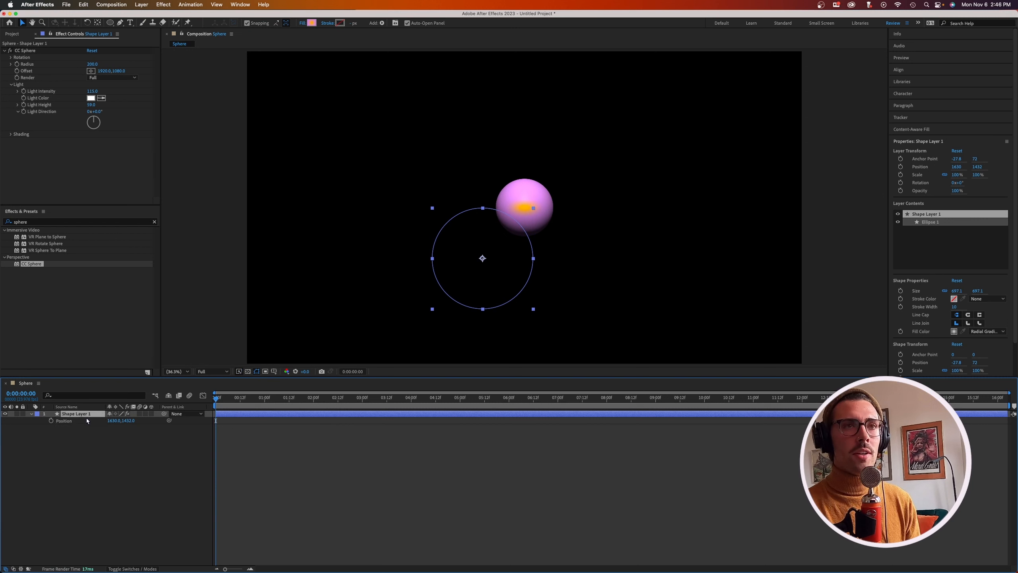
key(super+z)
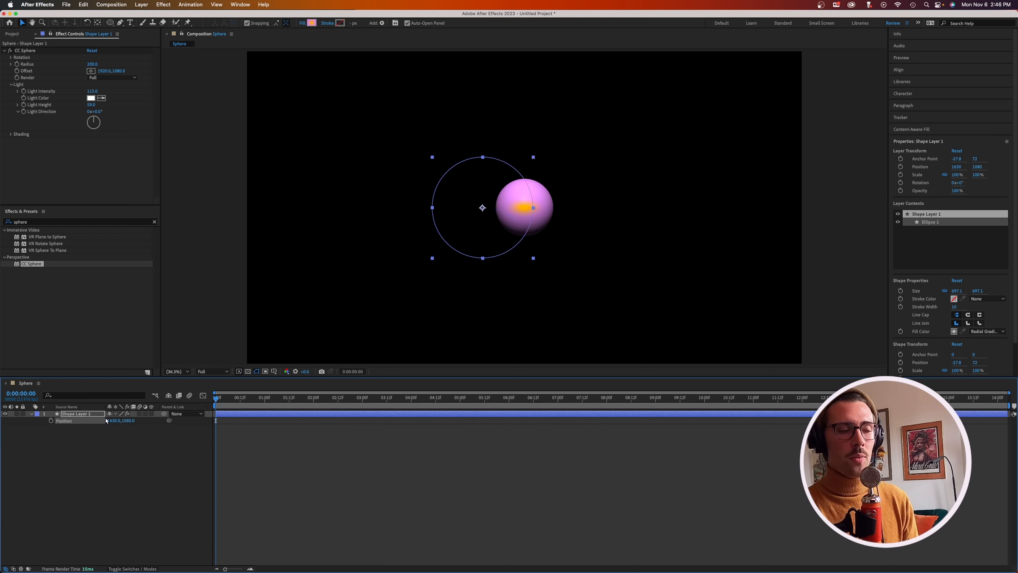
key(super+z)
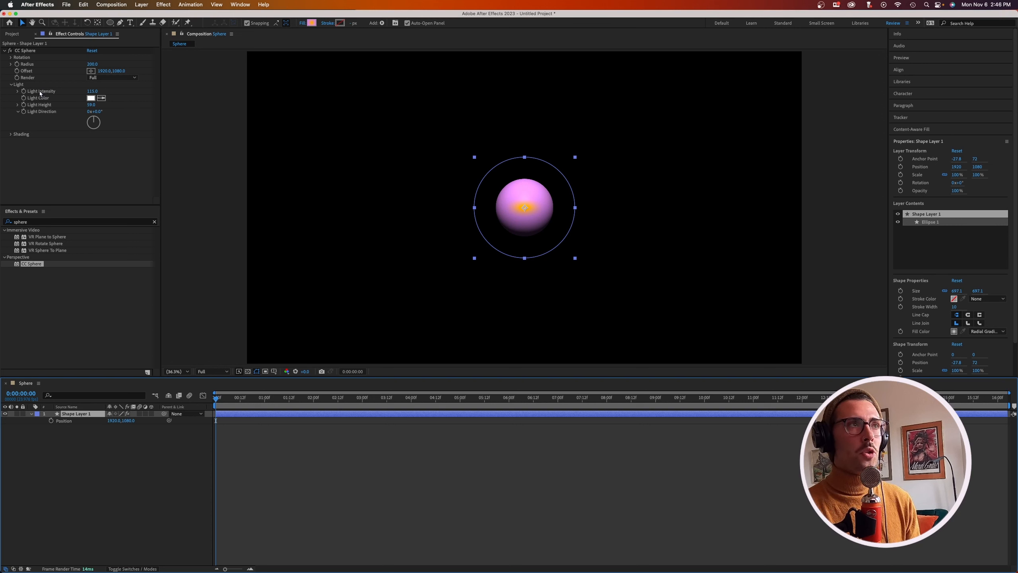
Start keyframing the CC Sphere Radius and Offset at the first frame
click(17, 72)
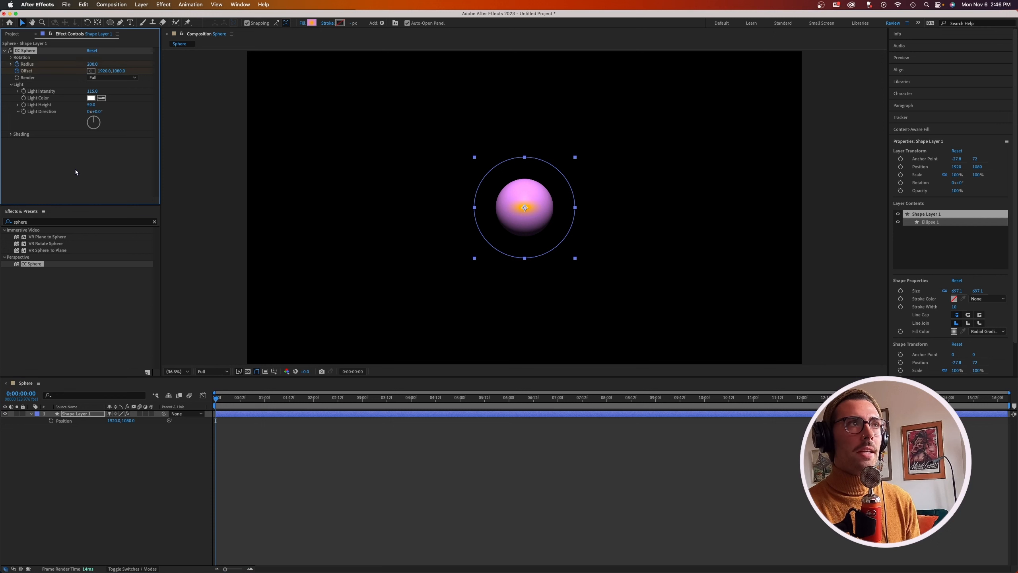
Show the Title/Action Safe guides and the transparency grid in the composition view
click(274, 372)
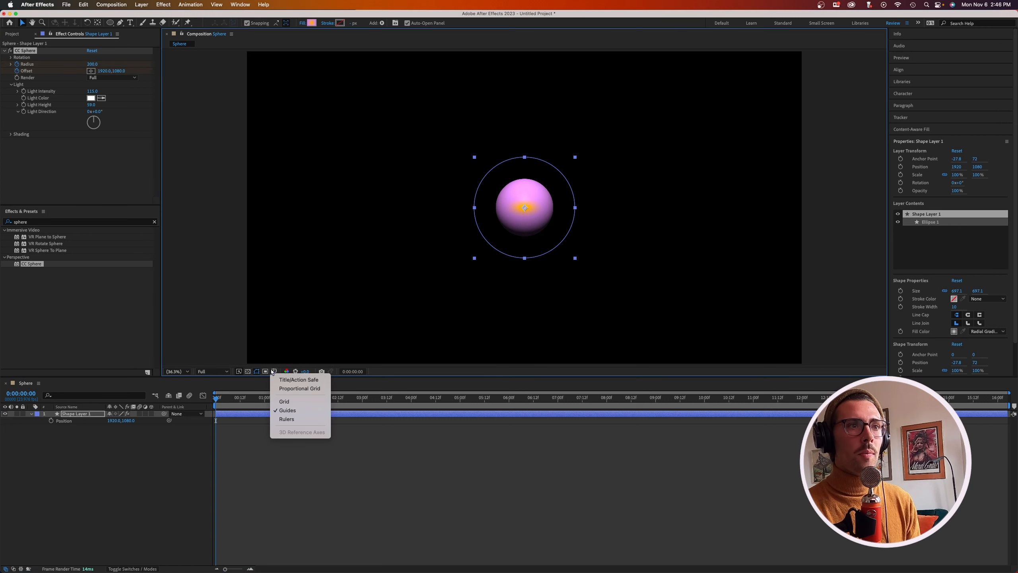
click(281, 380)
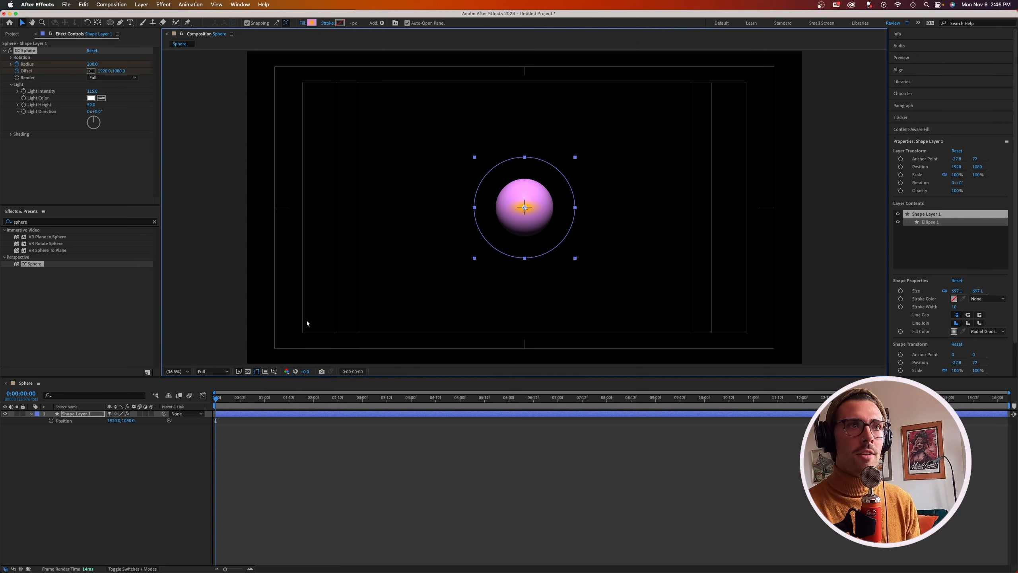
click(248, 371)
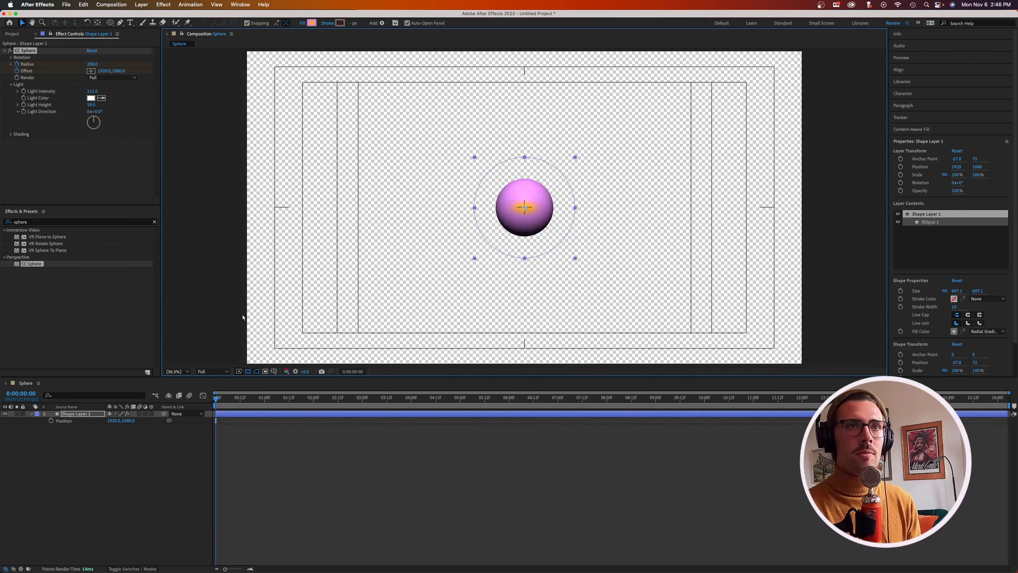
Reveal the layer's keyframed properties and set CC Sphere's Radius to 292 and Offset to 1920, 1654, resting the ball on the lower title-safe line
click(100, 413)
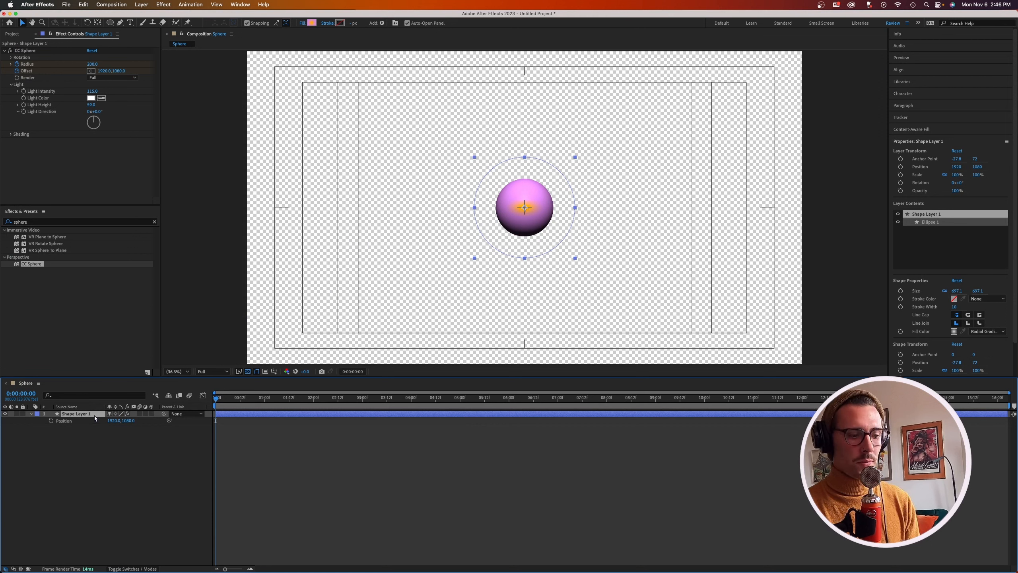
key(u)
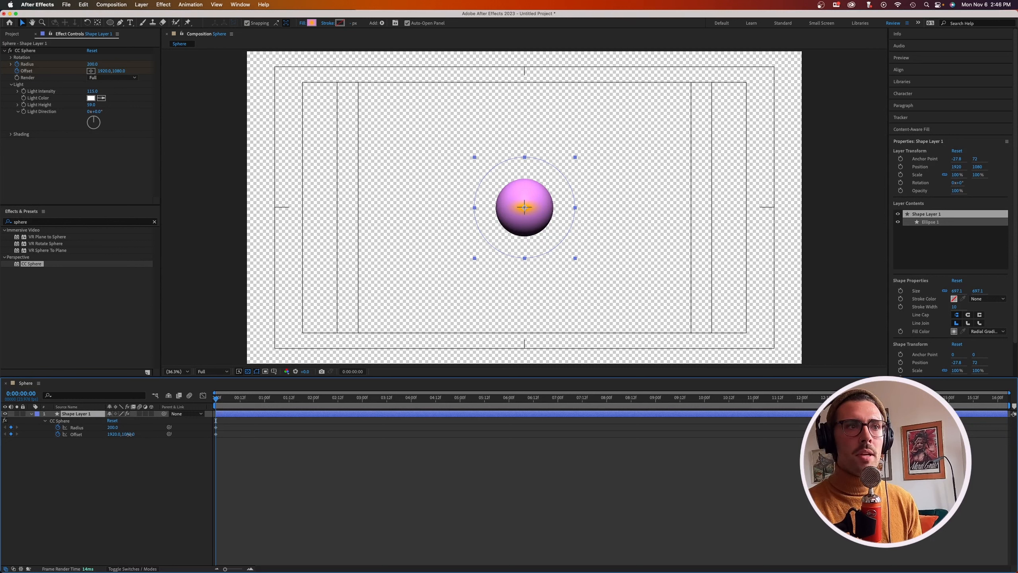
drag(129, 434, 326, 502)
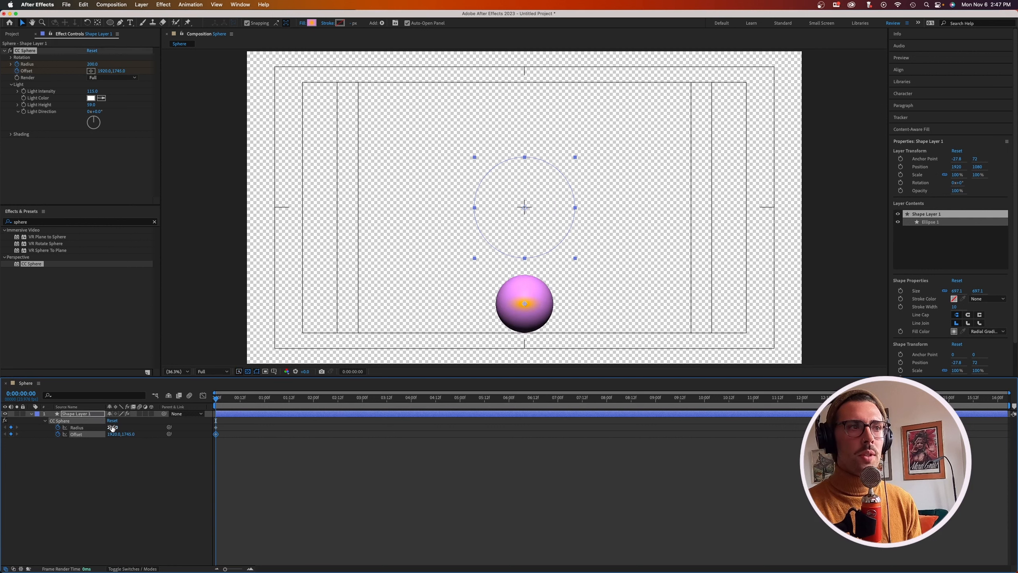
mouse_move(112, 427)
mouse_down()
mouse_move(150, 428)
mouse_move(88, 442)
mouse_up()
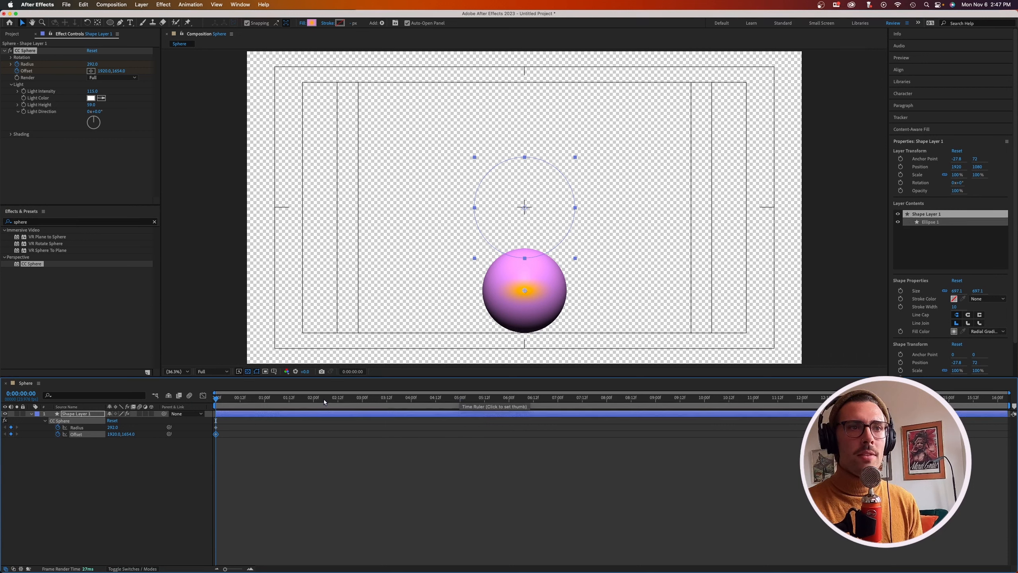
End the work area at 3 seconds and add Radius and Offset keyframes there that hold the ball's starting values
click(363, 398)
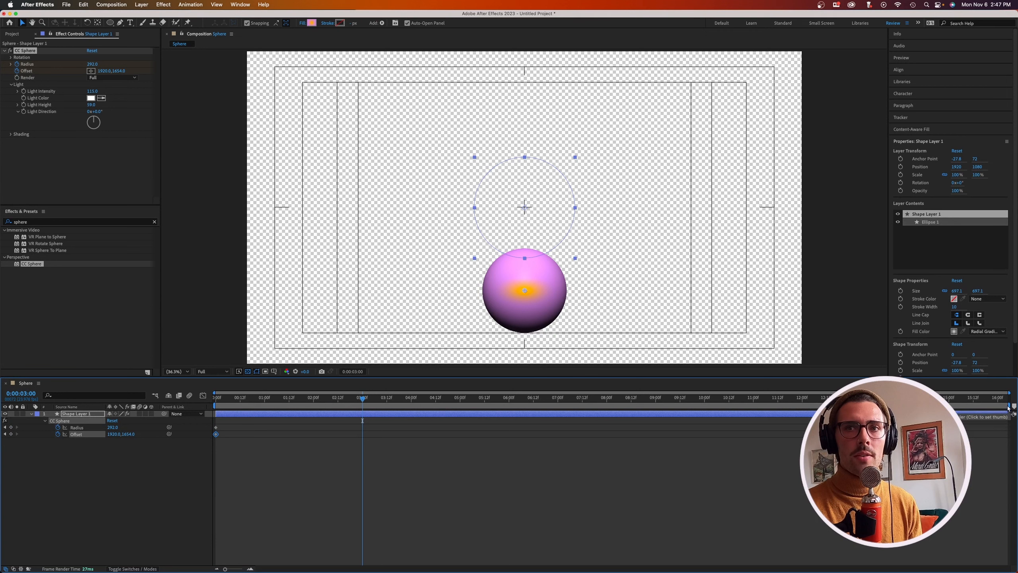
drag(1011, 405, 364, 414)
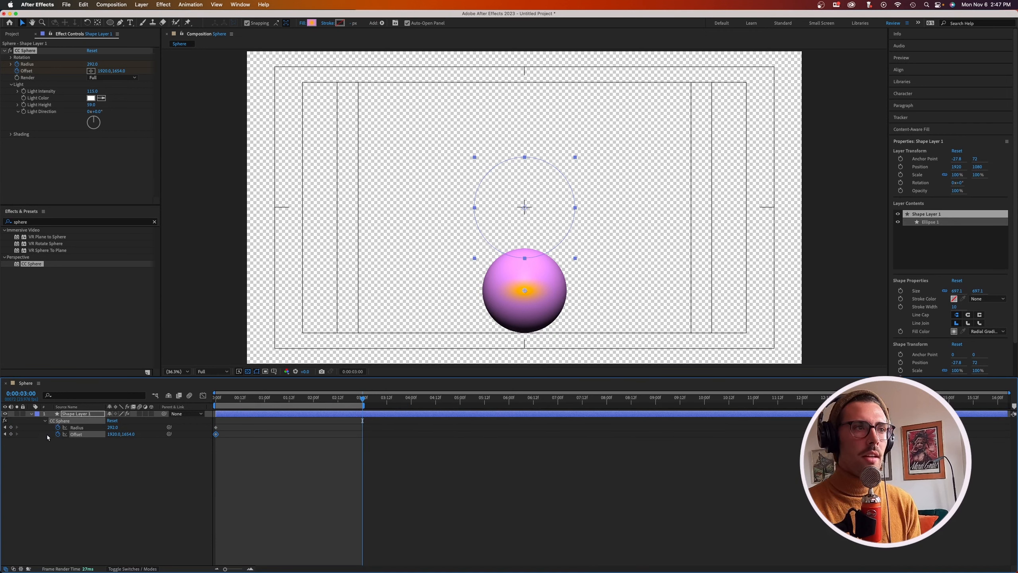
click(11, 427)
click(10, 434)
At 1 second, keyframe CC Sphere's Radius at 144 and Offset at 910, 444, shrinking the ball toward the frame's upper-left
drag(362, 398, 215, 399)
scroll(352, 456, up, 10)
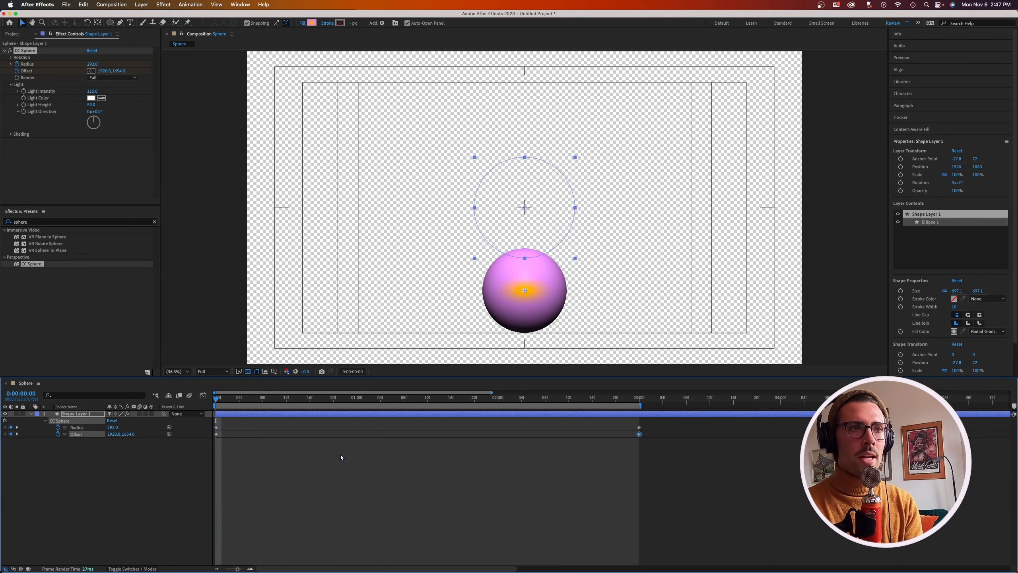
click(378, 399)
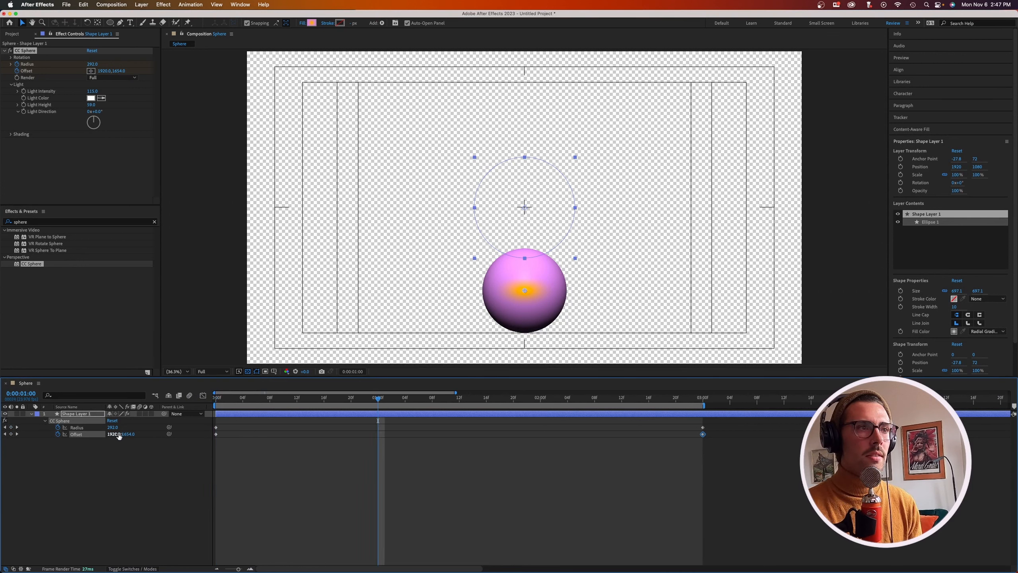
drag(128, 434, 80, 398)
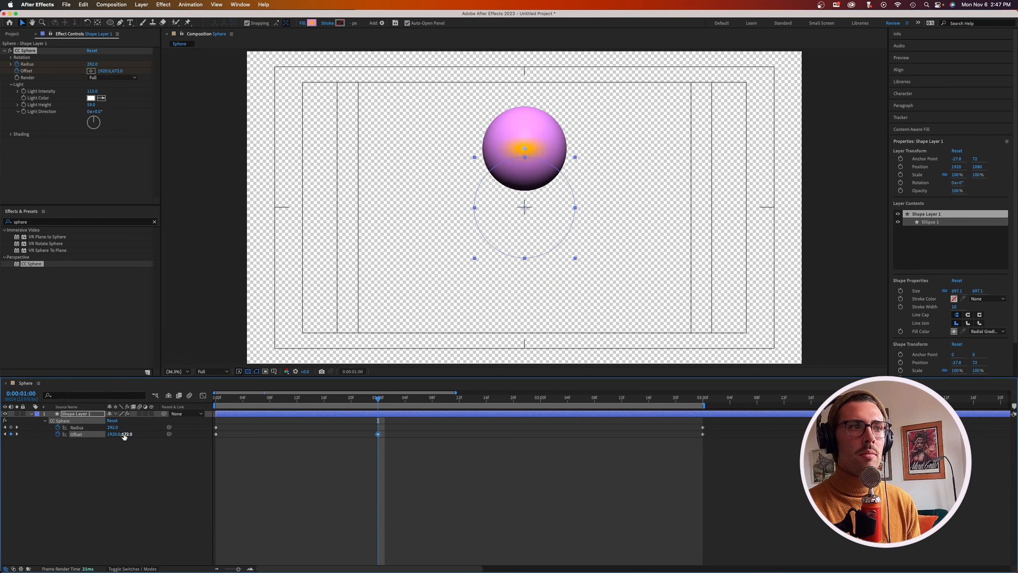
drag(128, 435, 67, 437)
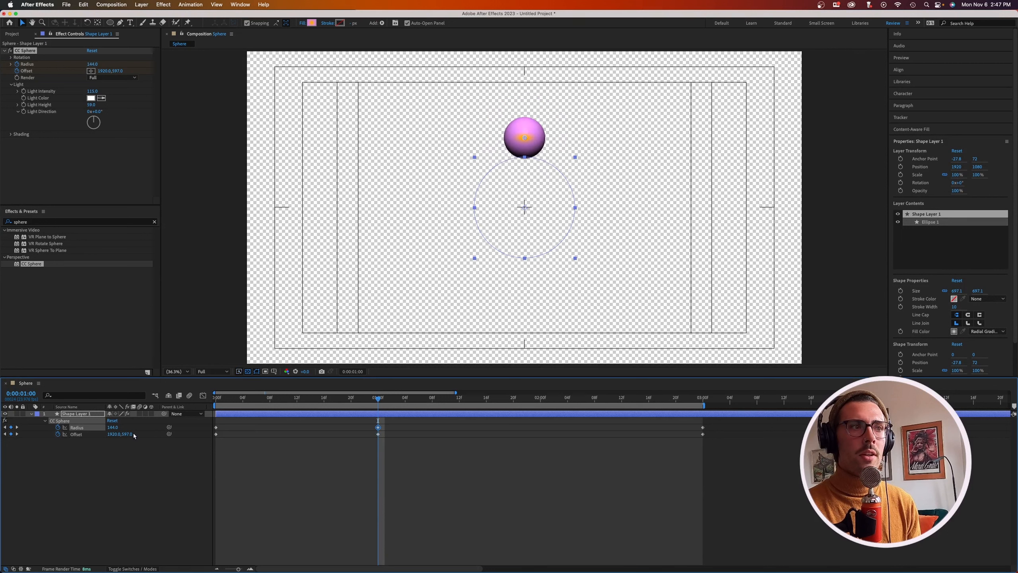
drag(129, 434, 26, 436)
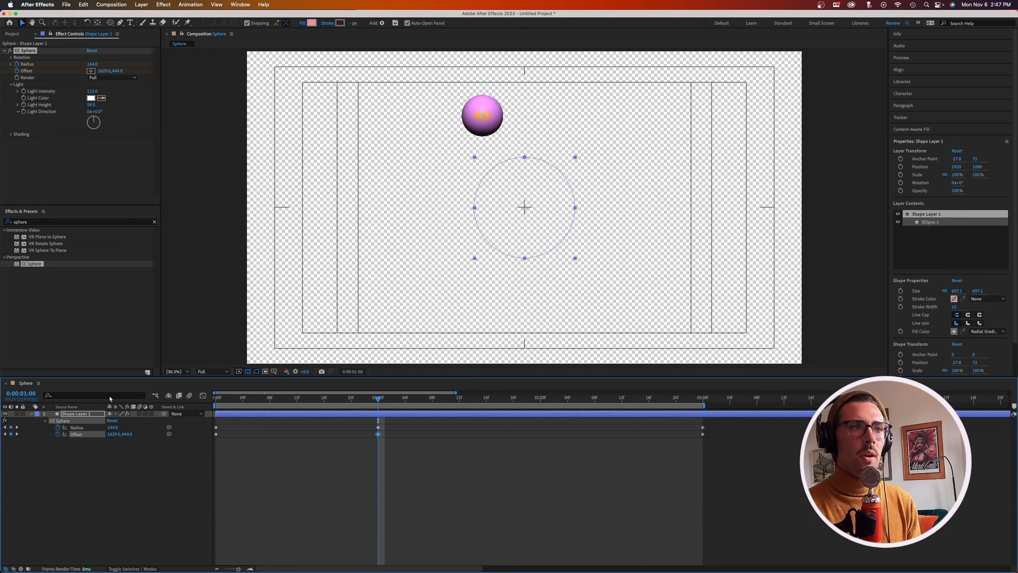
drag(116, 436, 5, 457)
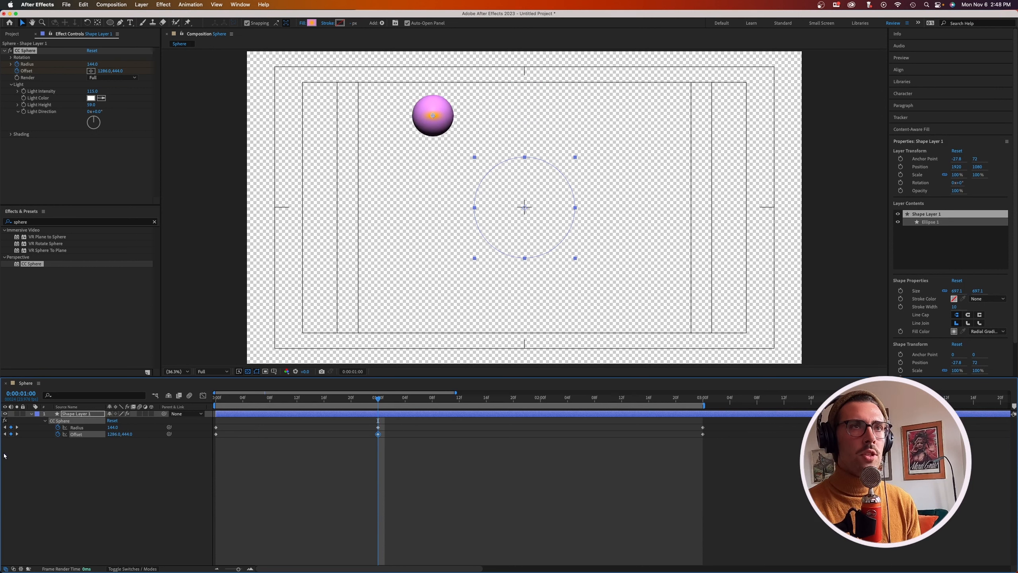
drag(112, 435, 2, 457)
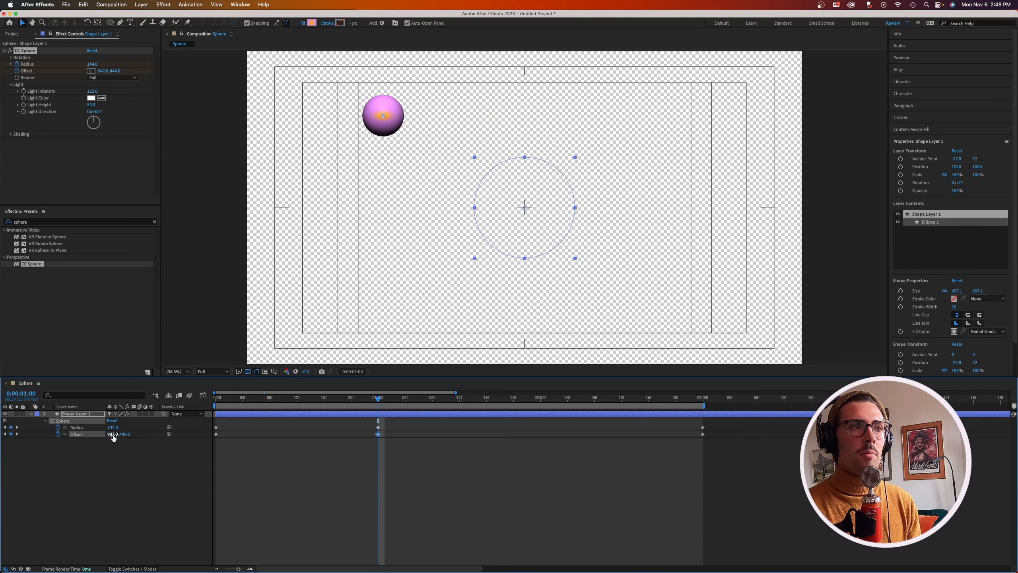
drag(114, 437, 100, 436)
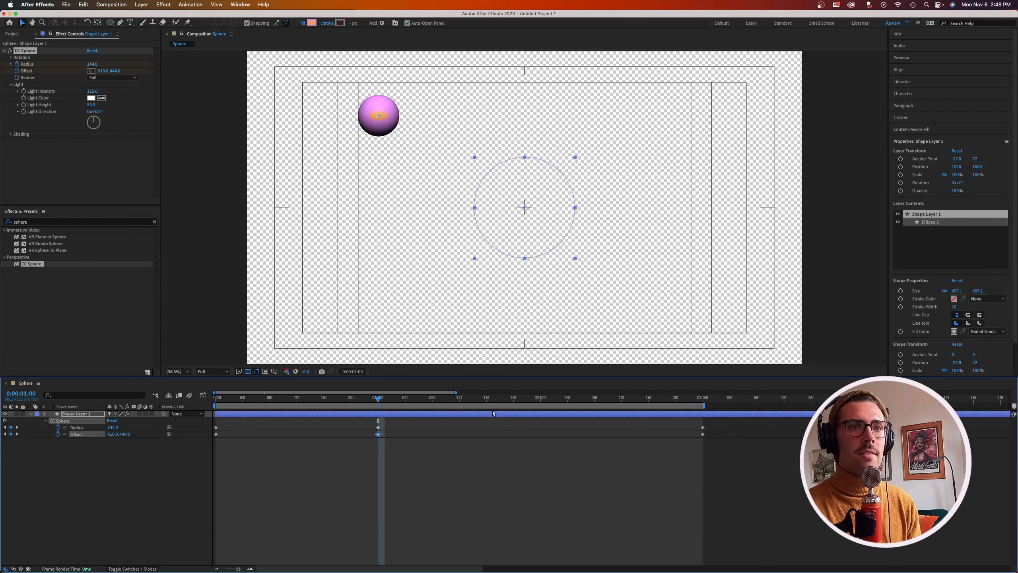
Try copying the 1-second Radius keyframe to 2 seconds, and undo the paste
drag(501, 401, 541, 401)
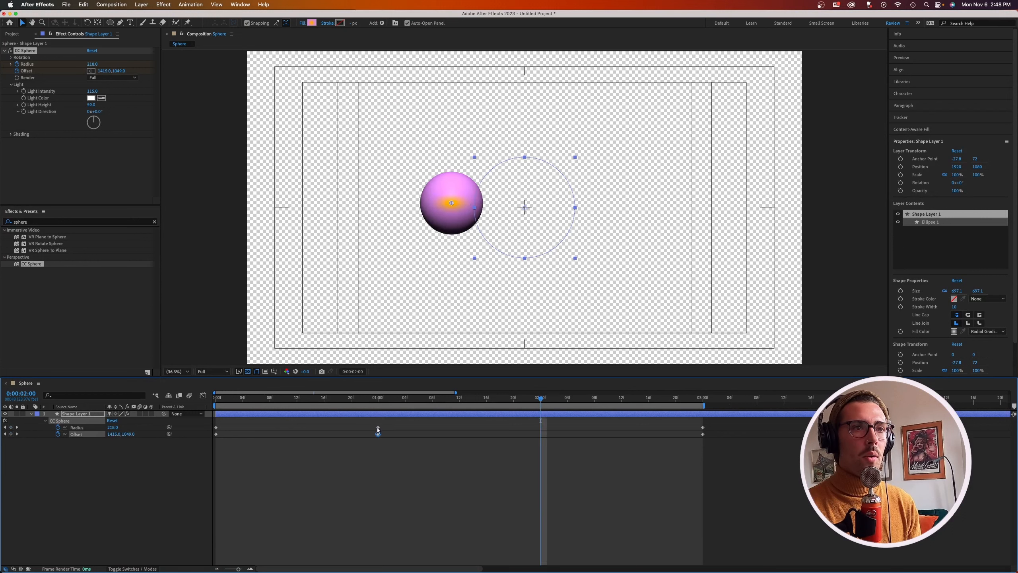
click(377, 427)
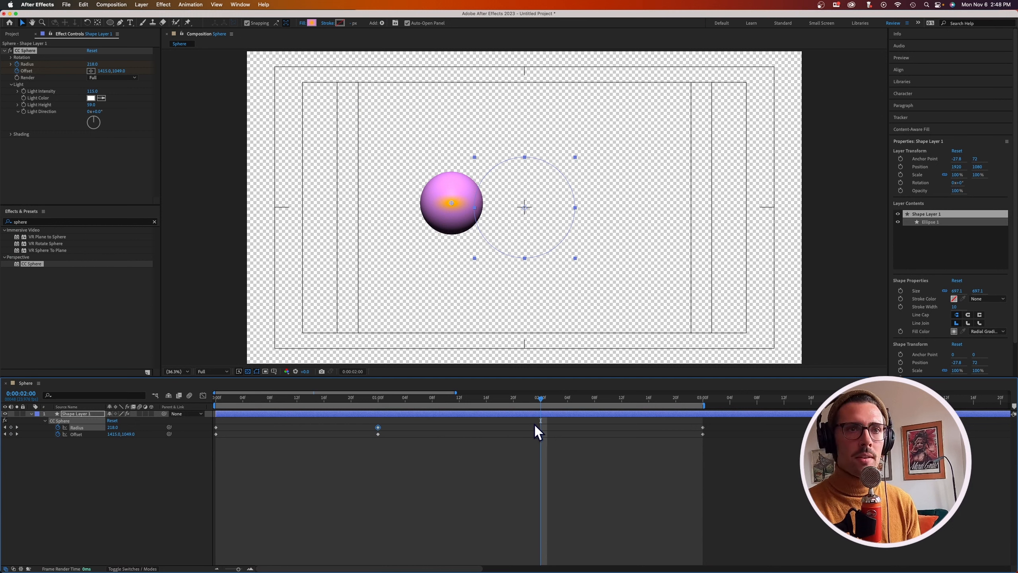
key(super+v)
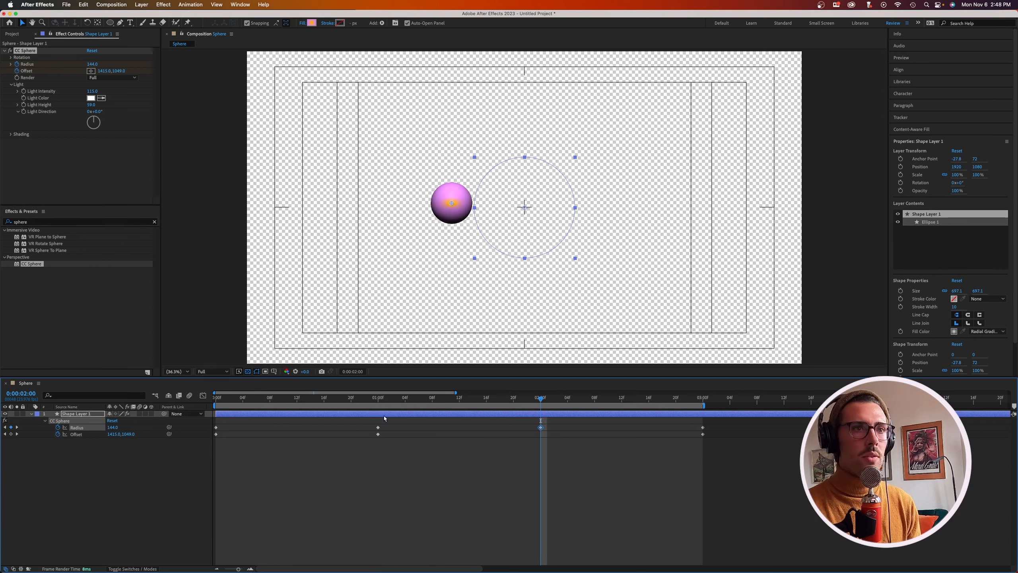
key(super+z)
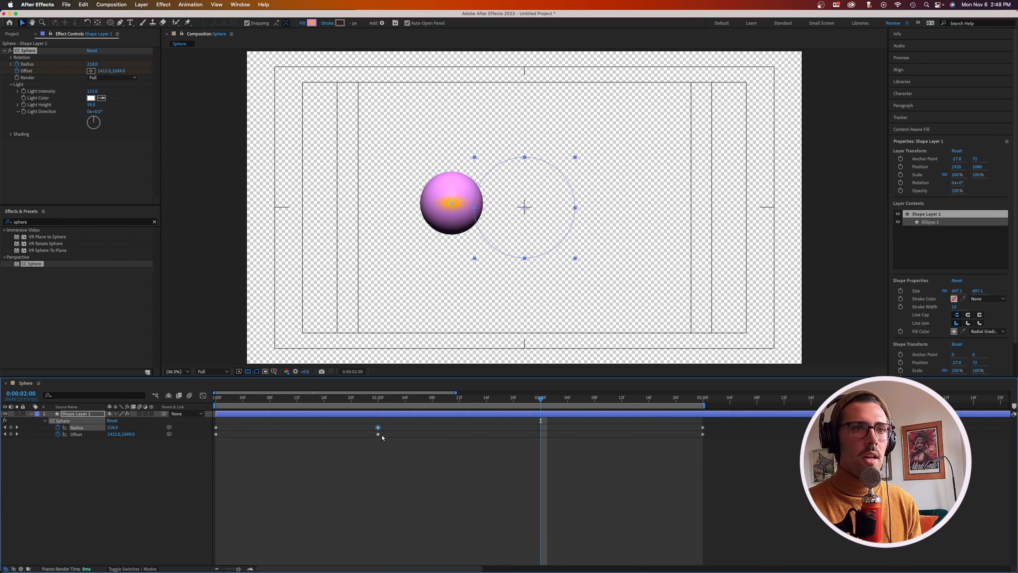
Copy the 1-second Offset keyframe to 2 seconds and set the copy to 2861, 444
click(378, 434)
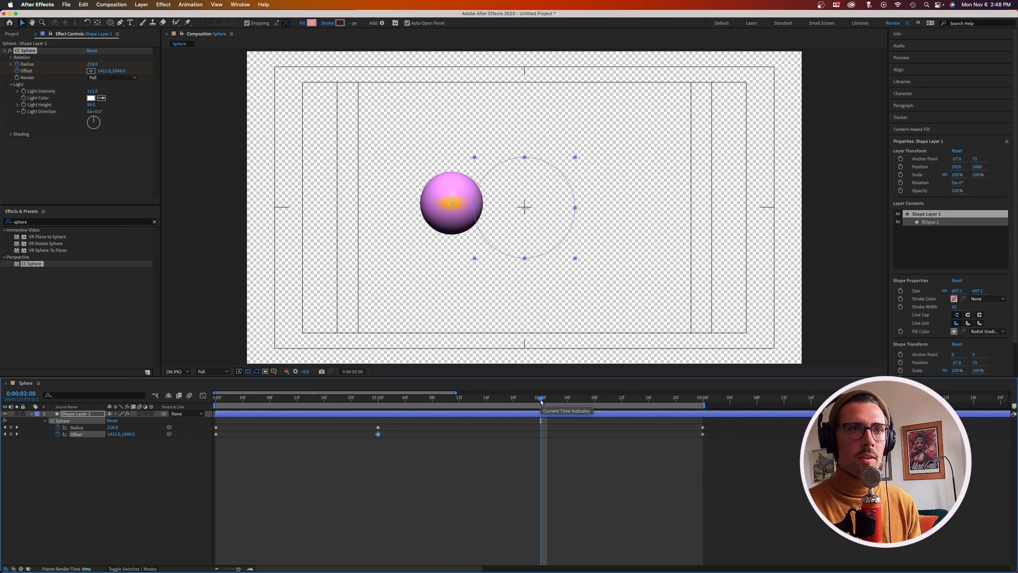
key(super+v)
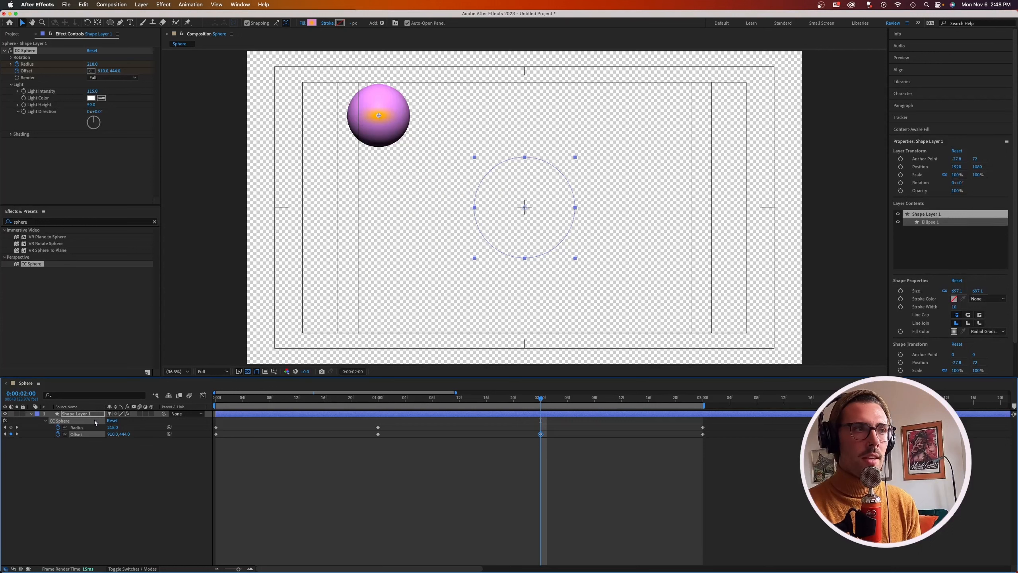
drag(189, 443, 938, 443)
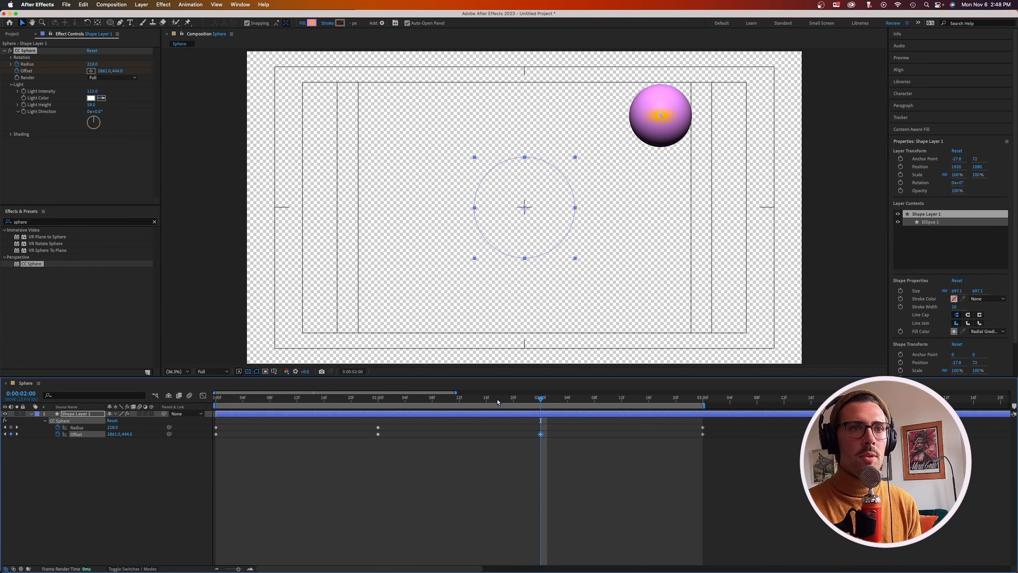
Keyframe CC Sphere's Radius at 119 at 0:00:01:12 and preview the animation from the first frame
drag(498, 401, 460, 404)
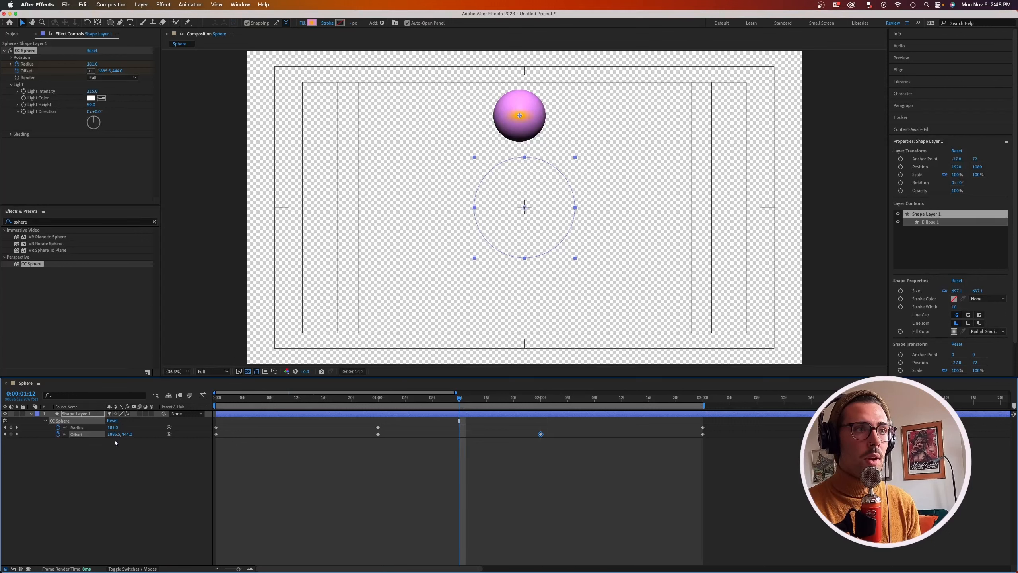
drag(115, 428, 95, 431)
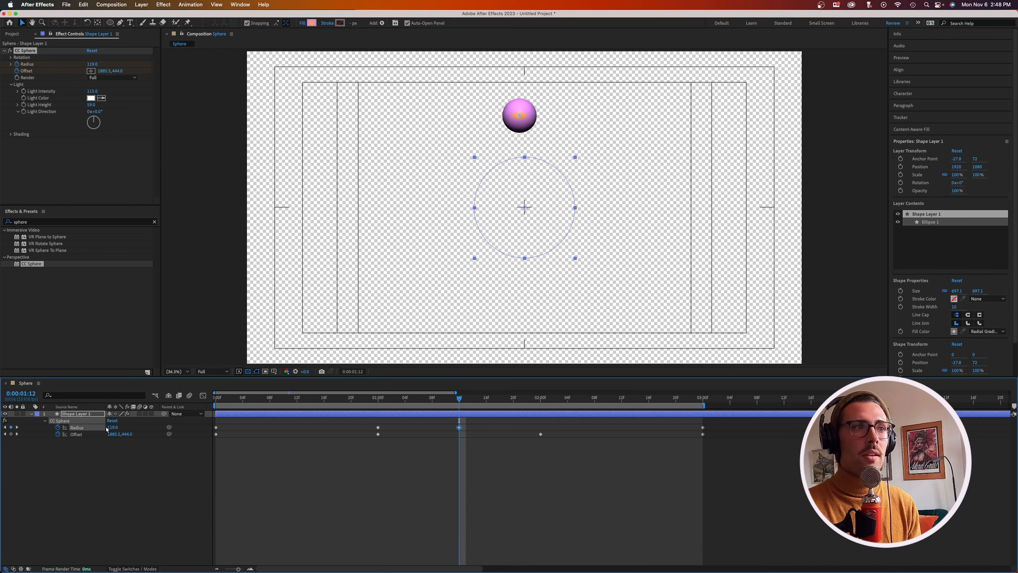
drag(459, 401, 139, 400)
key(space)
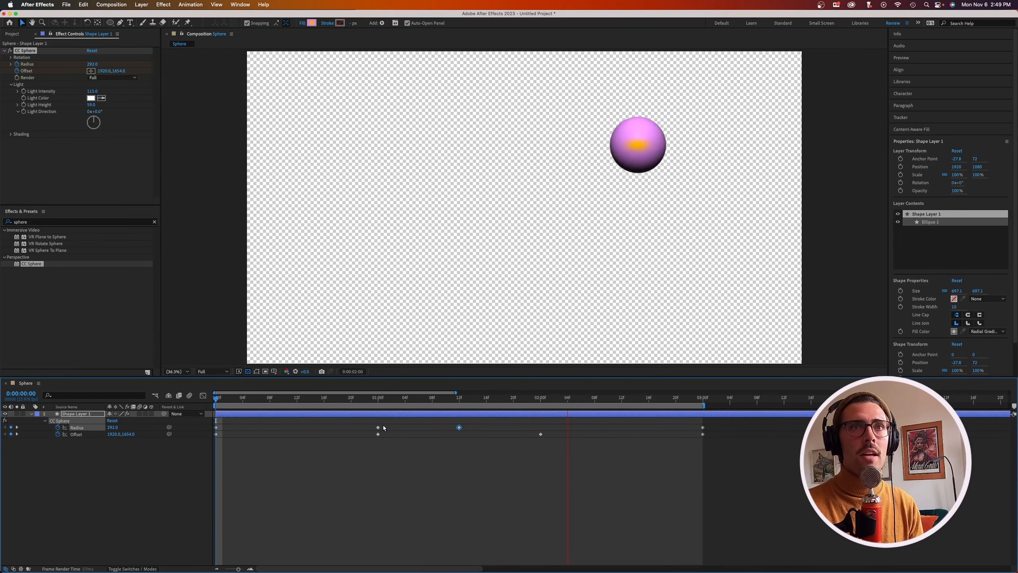
Stop the preview, duplicate Shape Layer 1 and reveal the duplicate's keyframed properties
click(66, 415)
click(81, 414)
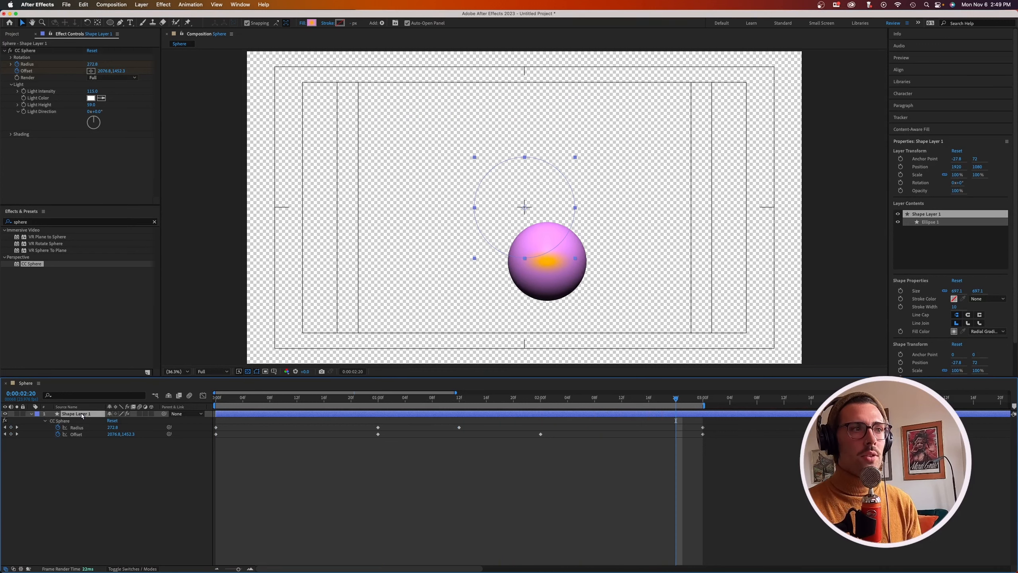
key(super+d)
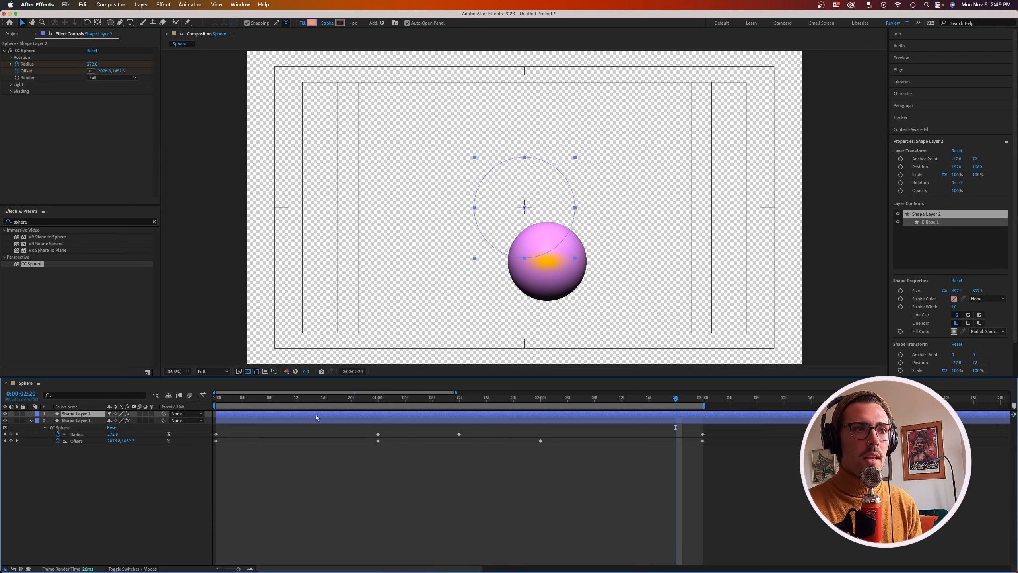
key(u)
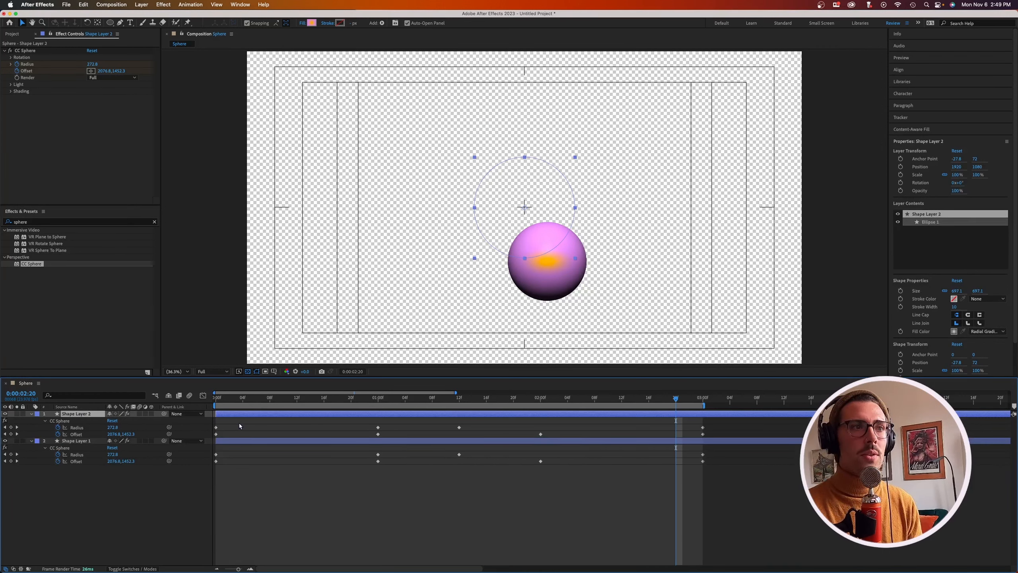
Delete Shape Layer 2's first-frame Radius and Offset keyframes and shift its remaining keyframes to start at the first frame
drag(230, 423, 216, 439)
key(Delete)
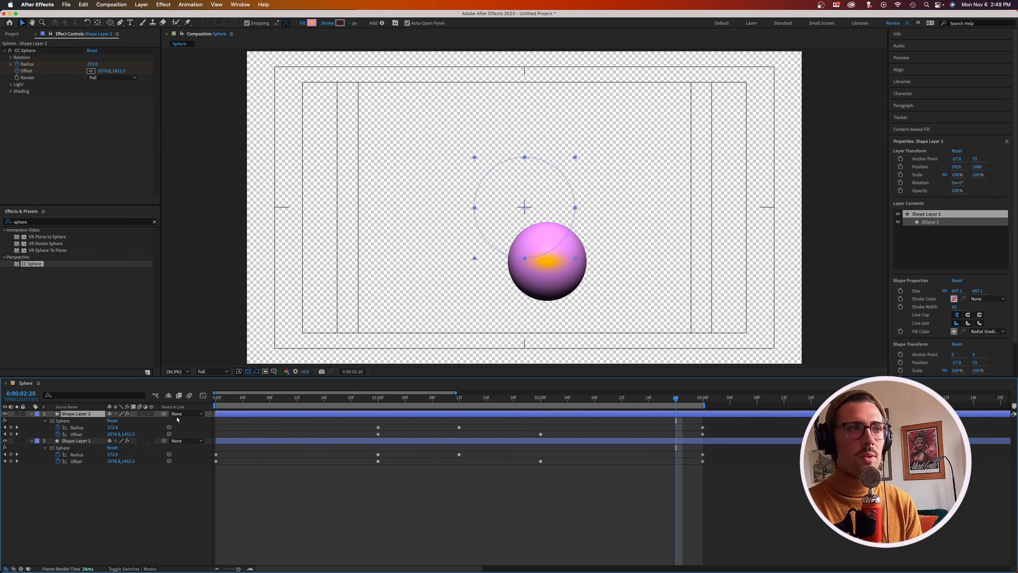
drag(709, 422, 206, 400)
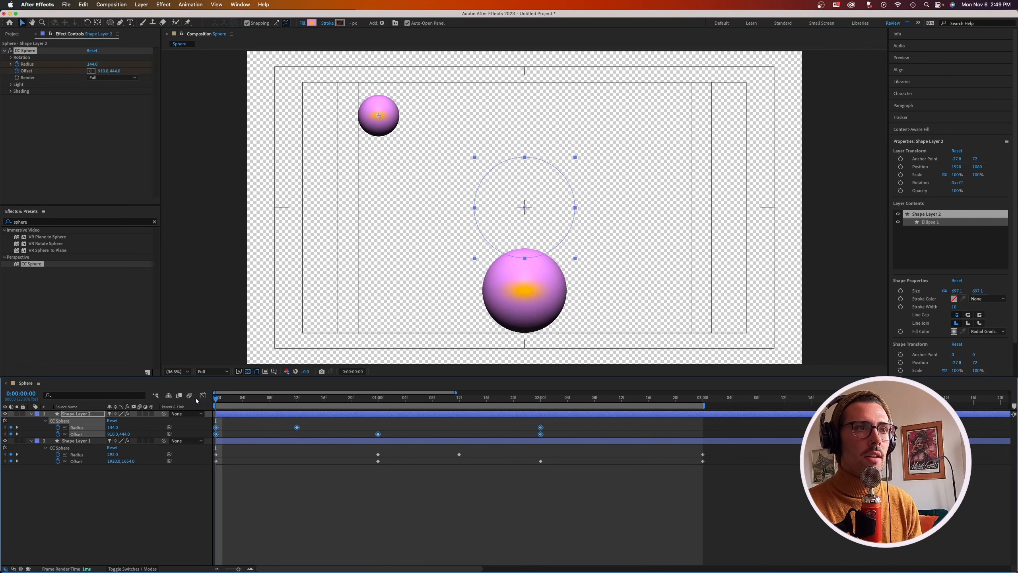
Copy Shape Layer 2's first-frame Radius and Offset keyframes to 3 seconds to close the loop, and preview both balls
click(225, 426)
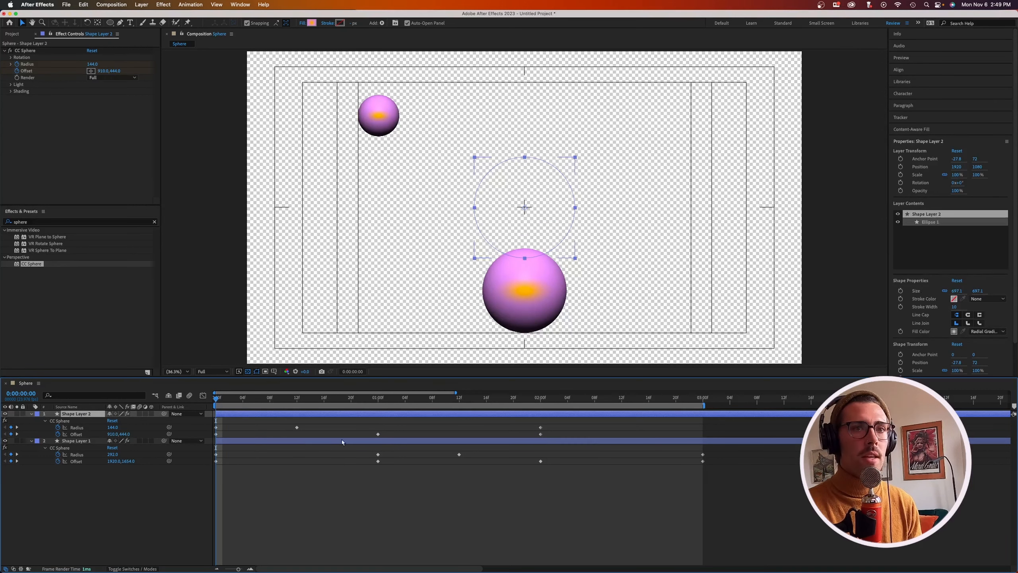
drag(225, 427, 211, 440)
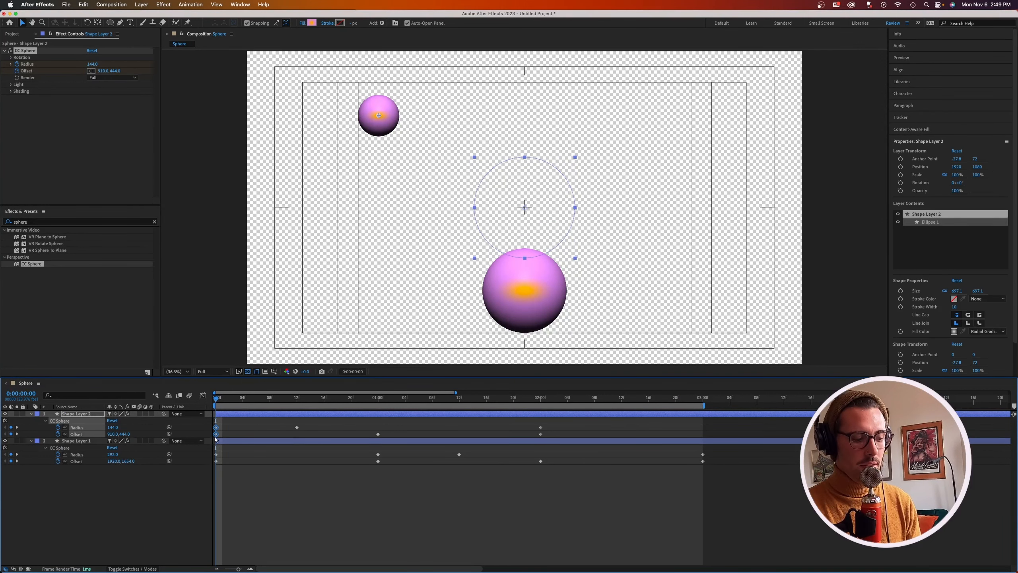
click(702, 402)
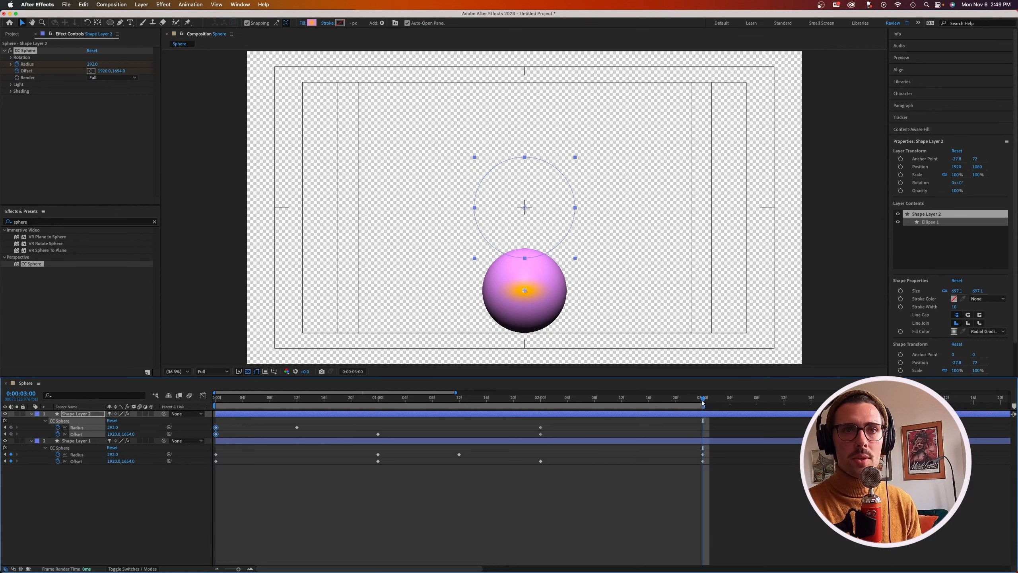
key(ctrl+v)
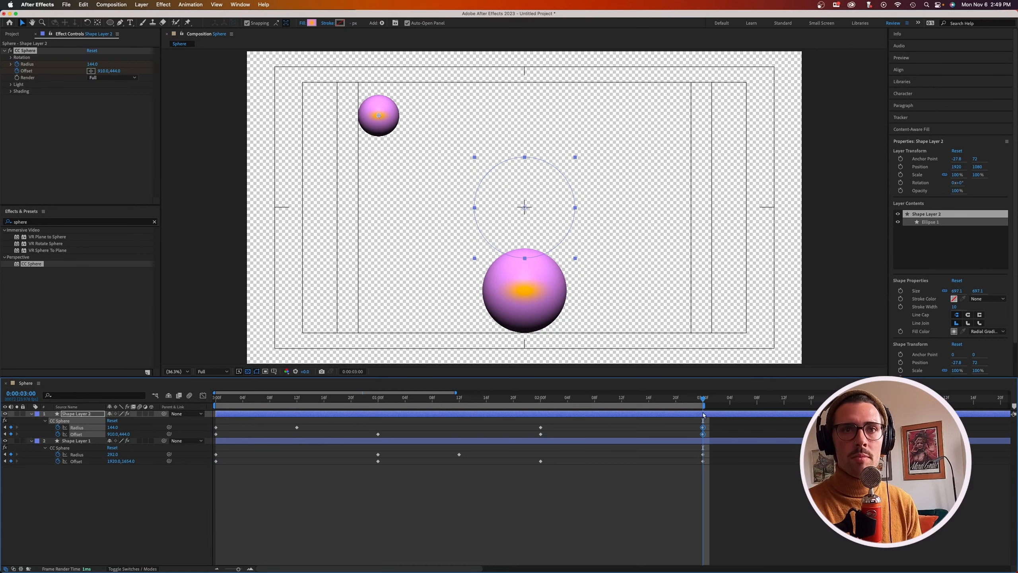
drag(700, 402, 108, 382)
key(space)
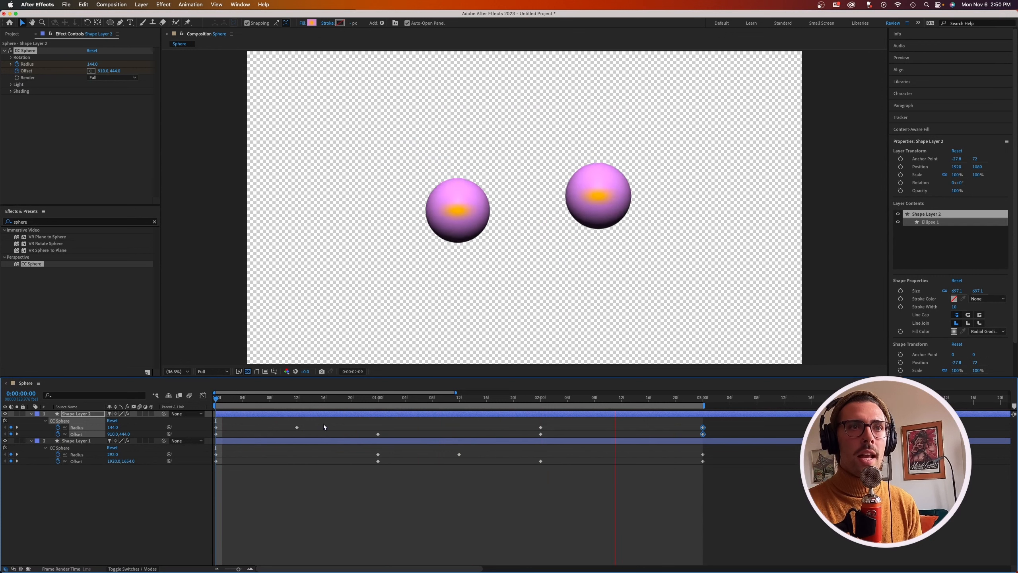
key(space)
key(Home)
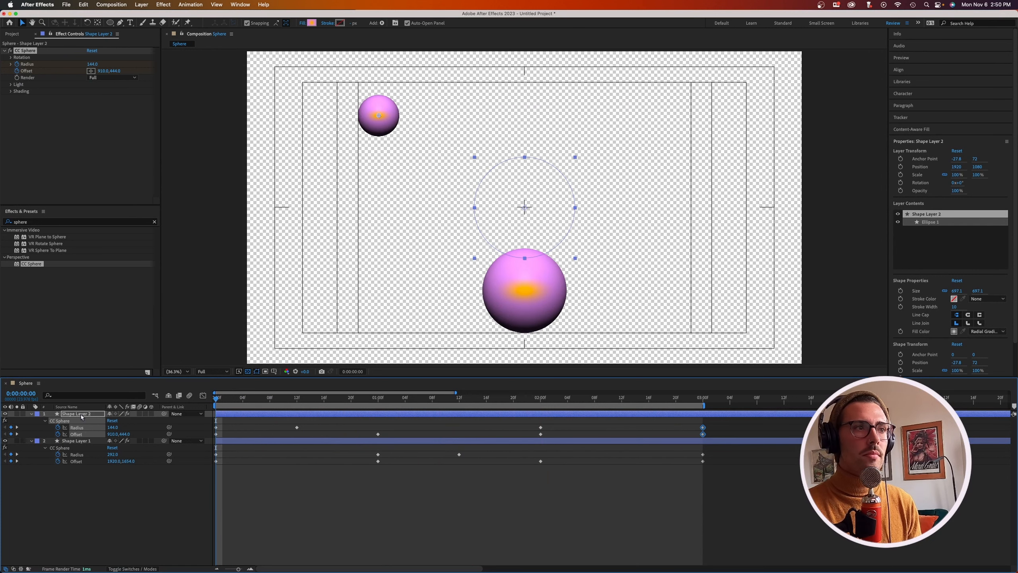
Duplicate Shape Layer 1 again, place Shape Layer 3 at the top of the layer stack and reveal its keyframed properties
click(83, 415)
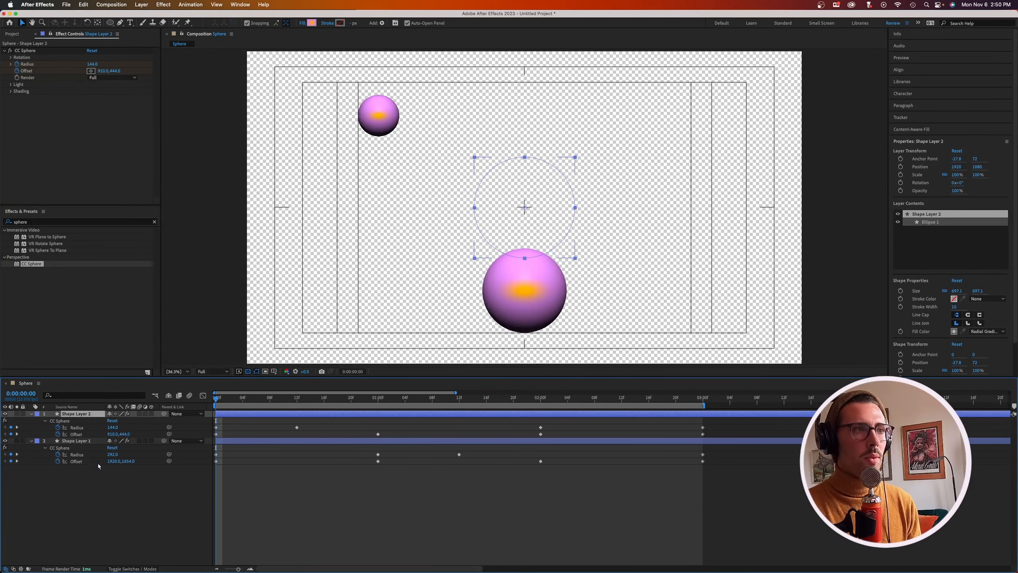
click(92, 441)
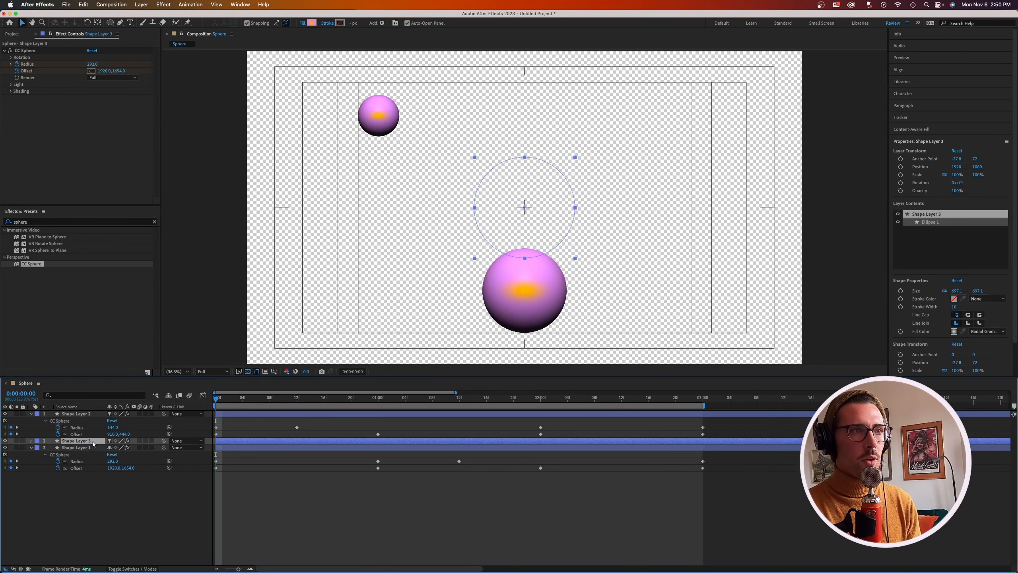
key(super+d)
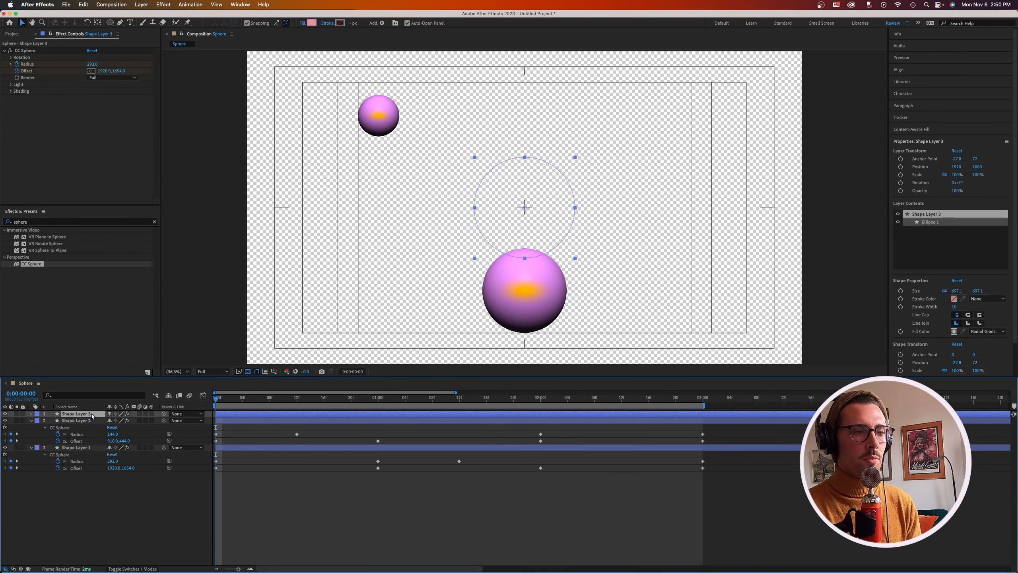
key(u)
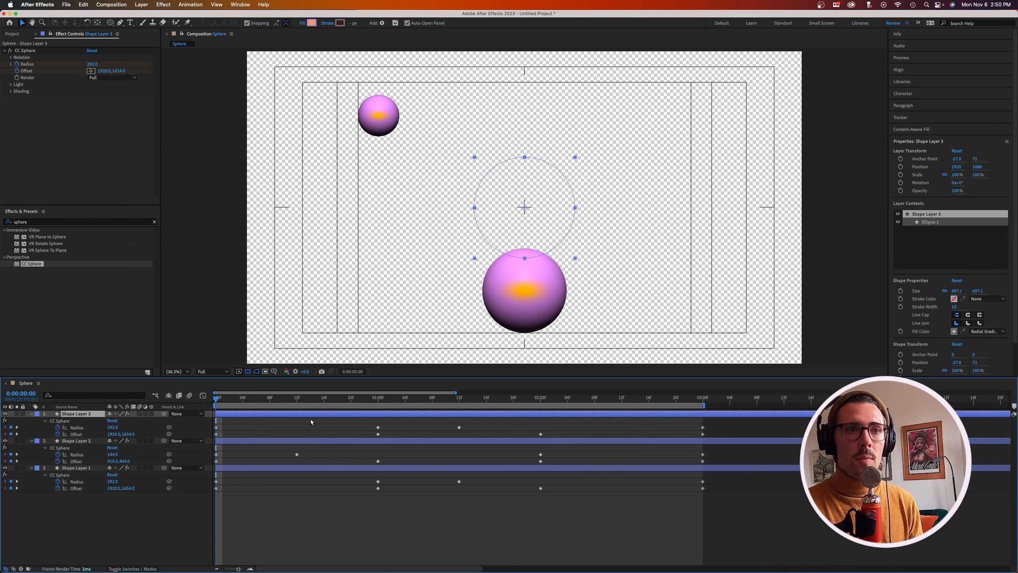
Delete Shape Layer 3's first-frame Radius and Offset keyframes and cut its Radius and Offset keyframes between 1:00 and 1:12
drag(223, 423, 219, 429)
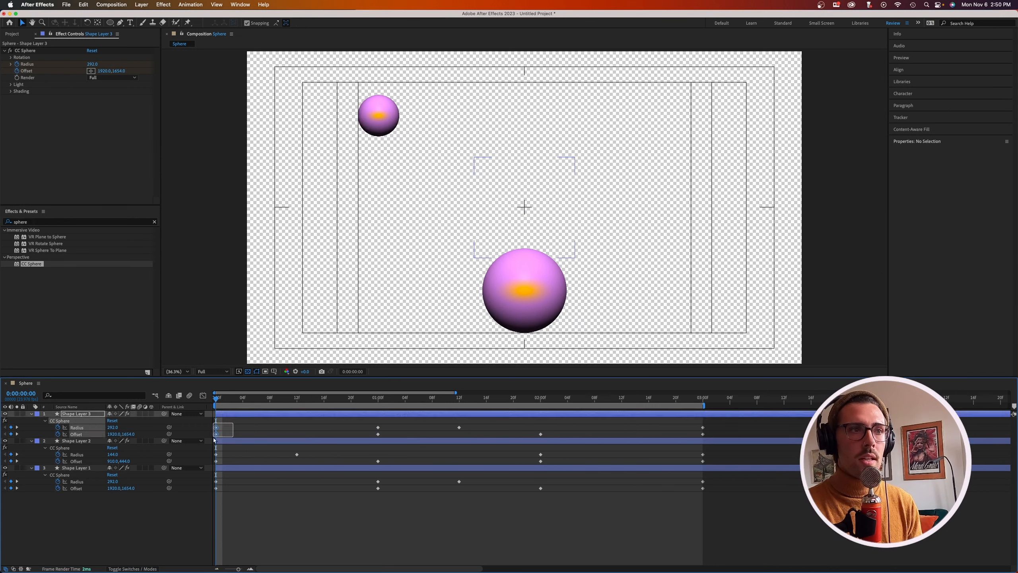
key(Delete)
drag(372, 419, 463, 432)
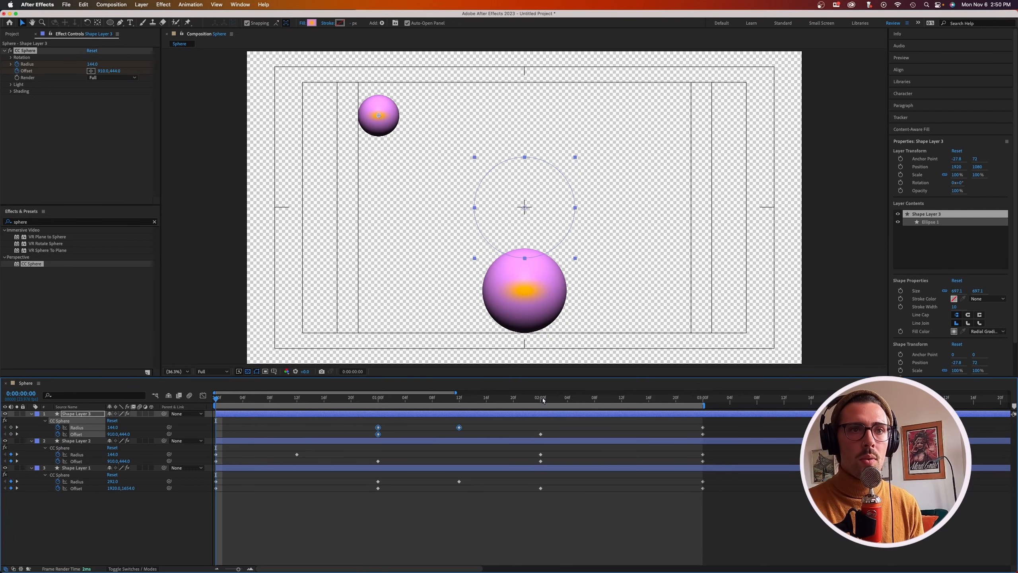
click(386, 427)
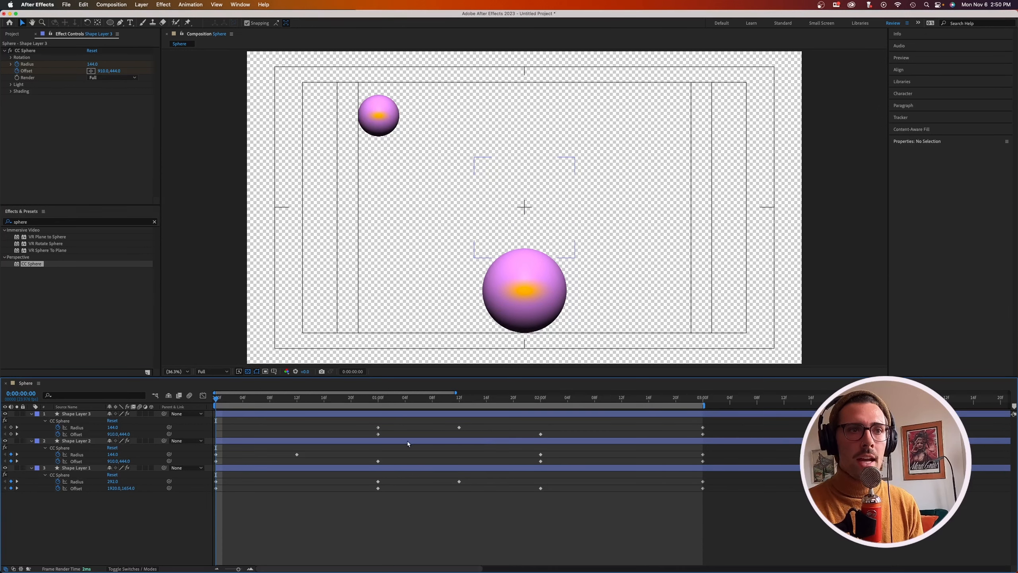
drag(365, 421, 466, 439)
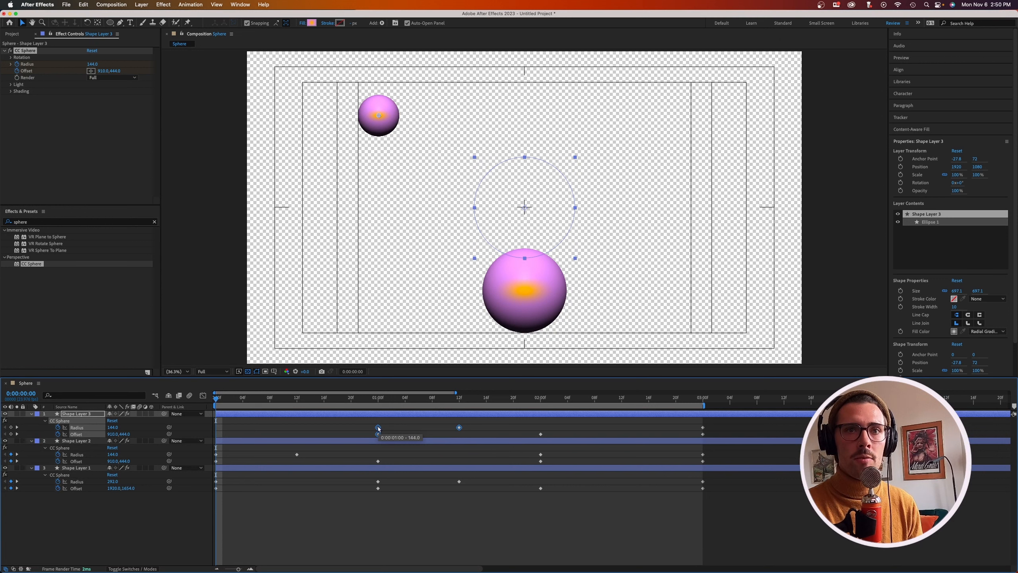
key(Delete)
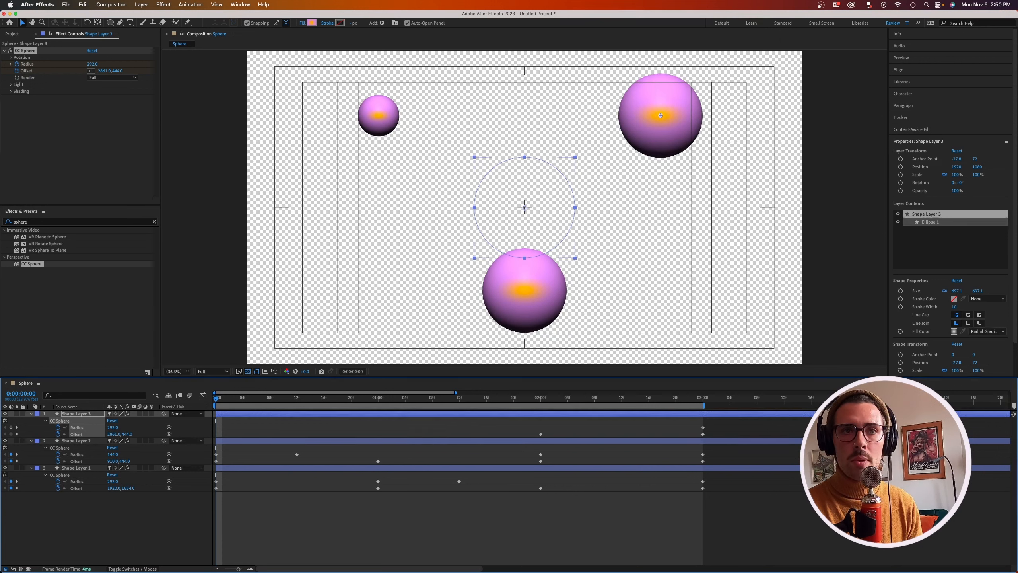
Shift Shape Layer 3's remaining keyframes to start at the first frame and paste the cut keyframes at 2 seconds
drag(974, 425, 216, 441)
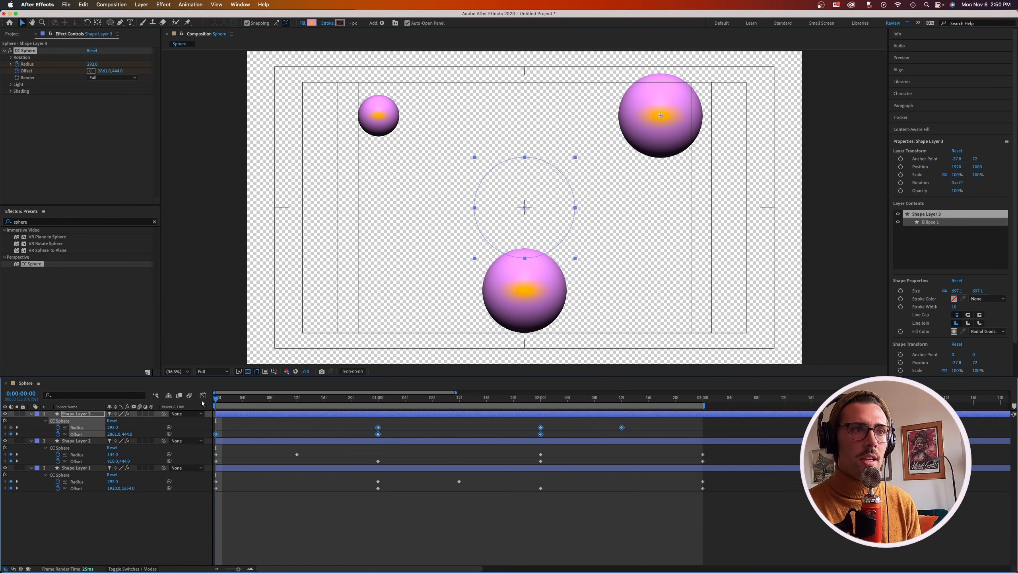
click(248, 433)
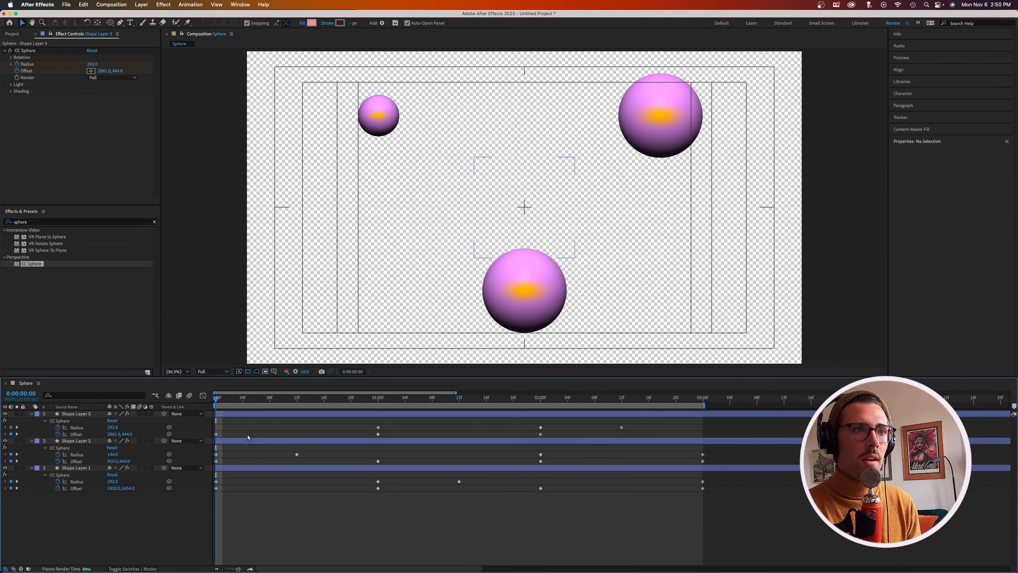
Copy Shape Layer 3's first-frame Offset keyframe to 3 seconds and preview the three balls from the start
click(215, 434)
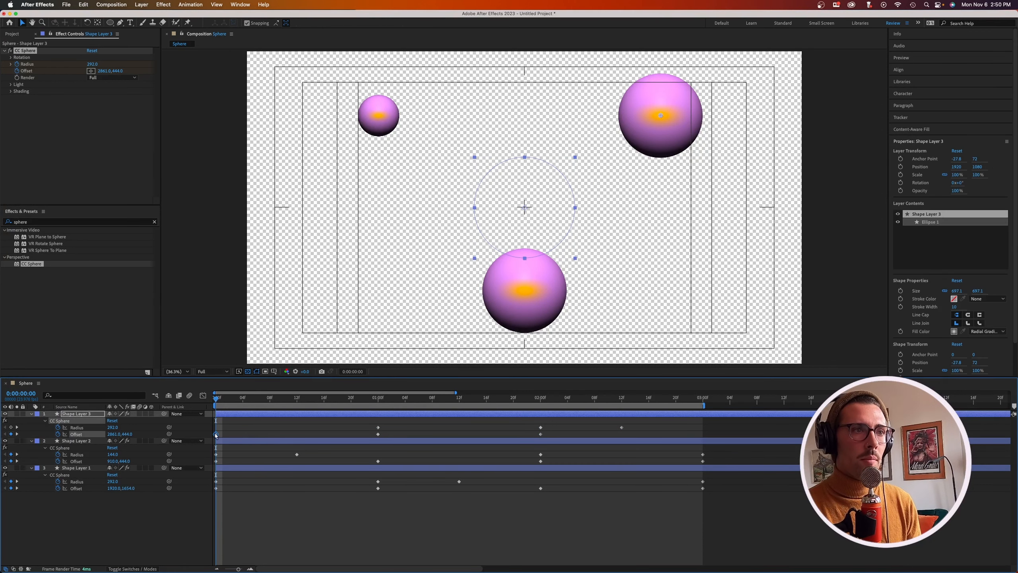
click(703, 399)
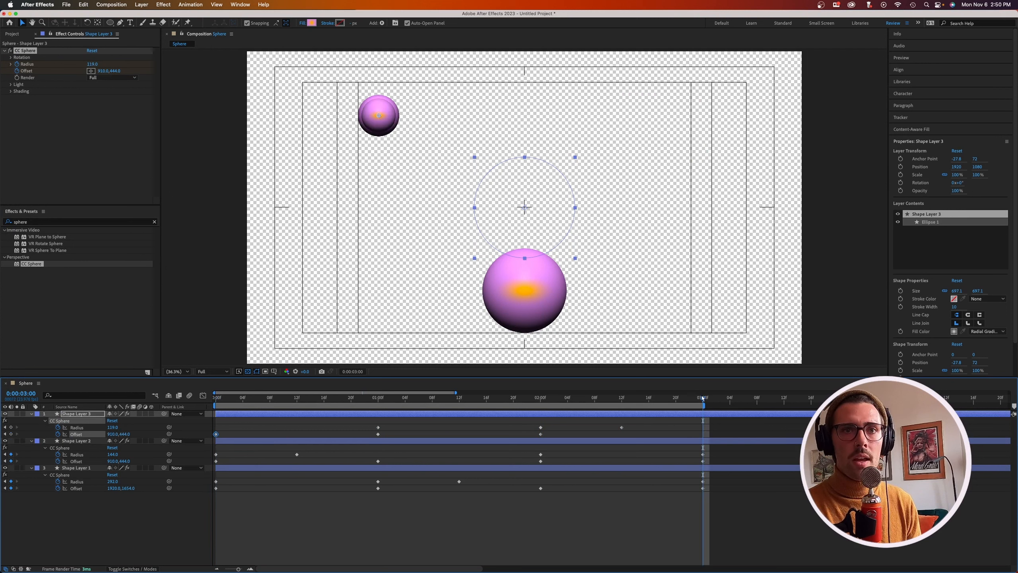
key(ctrl+v)
drag(702, 399, 191, 401)
key(space)
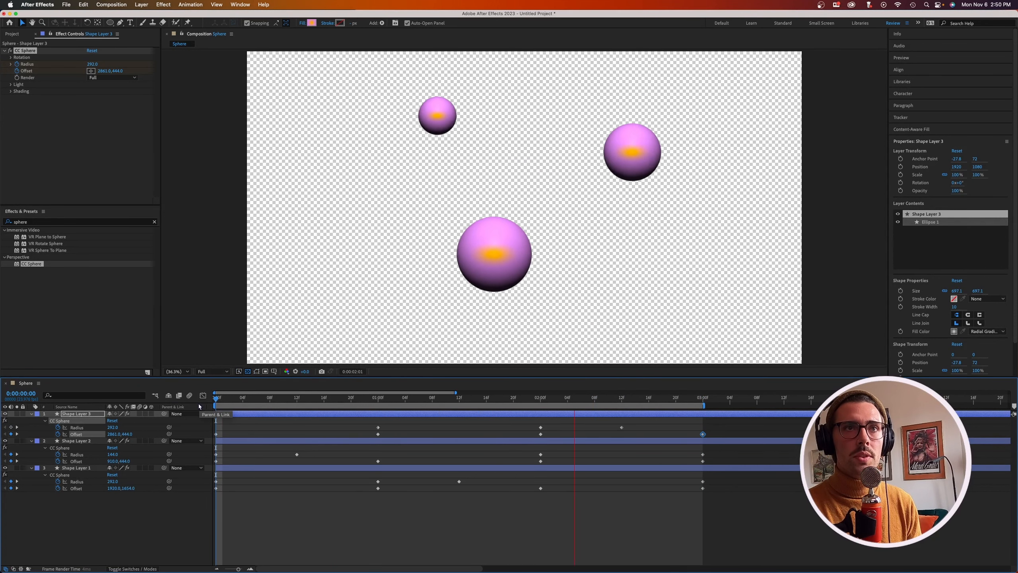
key(space)
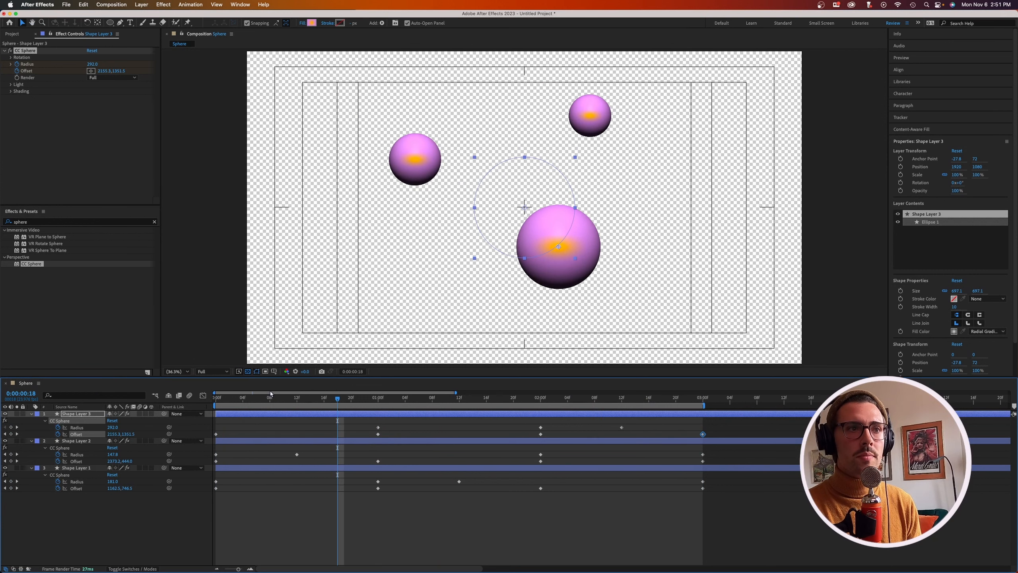
Copy Shape Layer 3's Radius keyframe at 2 seconds to the first frame and preview the loop
drag(262, 399, 207, 406)
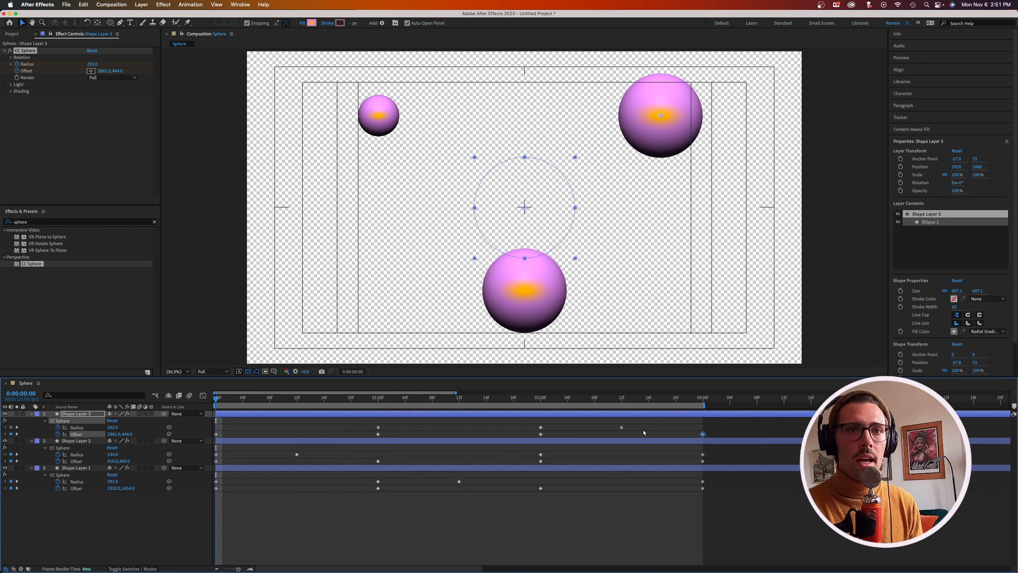
click(541, 427)
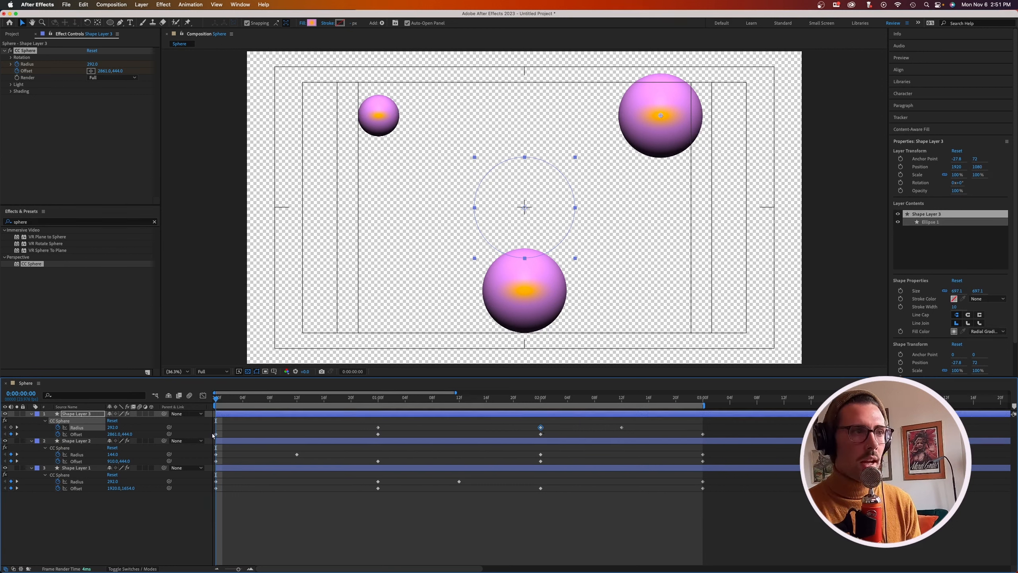
key(super+v)
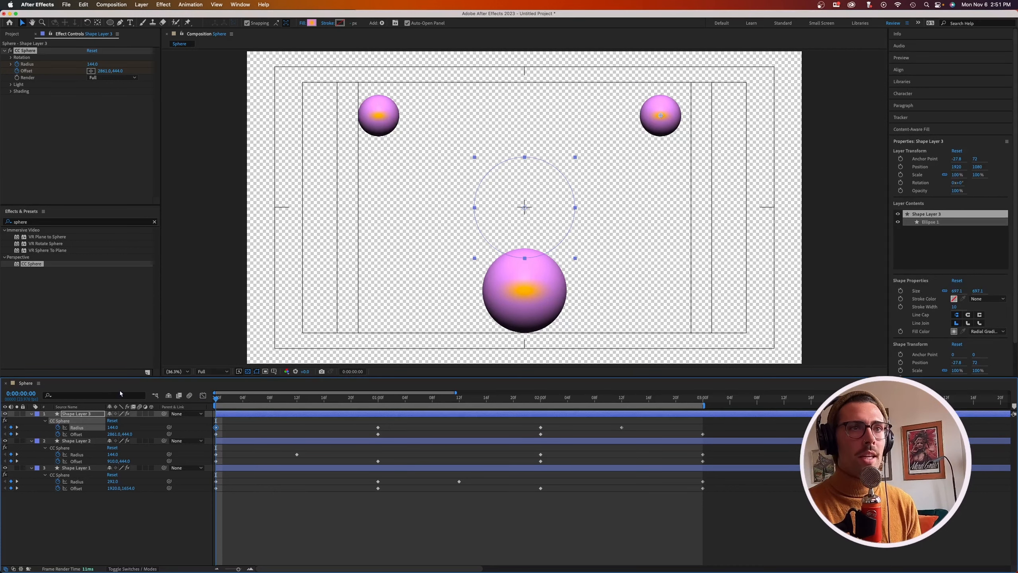
key(space)
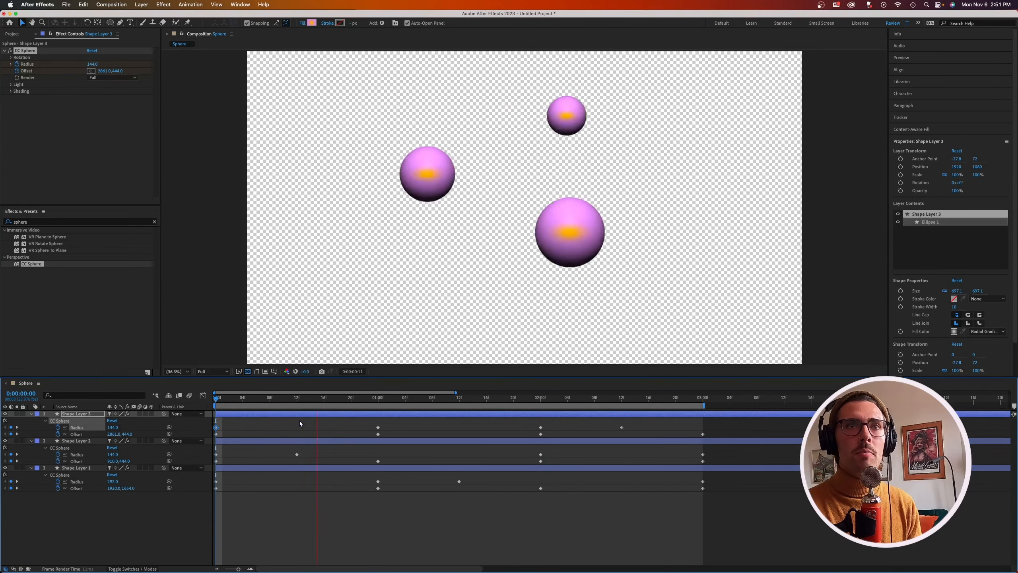
key(space)
Pre-compose Shape Layers 1 to 3 into a new composition named Sphere Loop
click(95, 414)
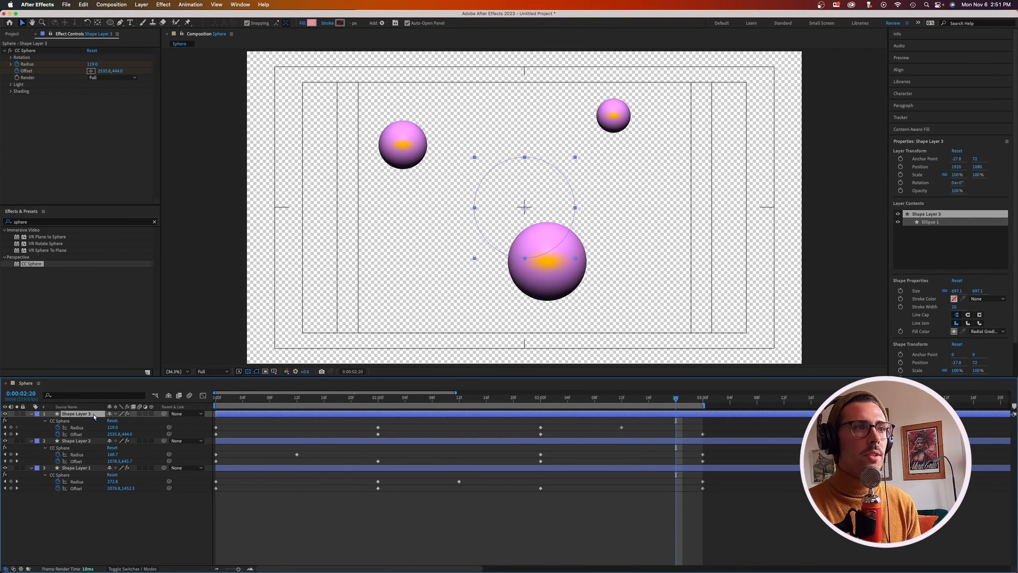
shift+click(83, 468)
right_click(84, 469)
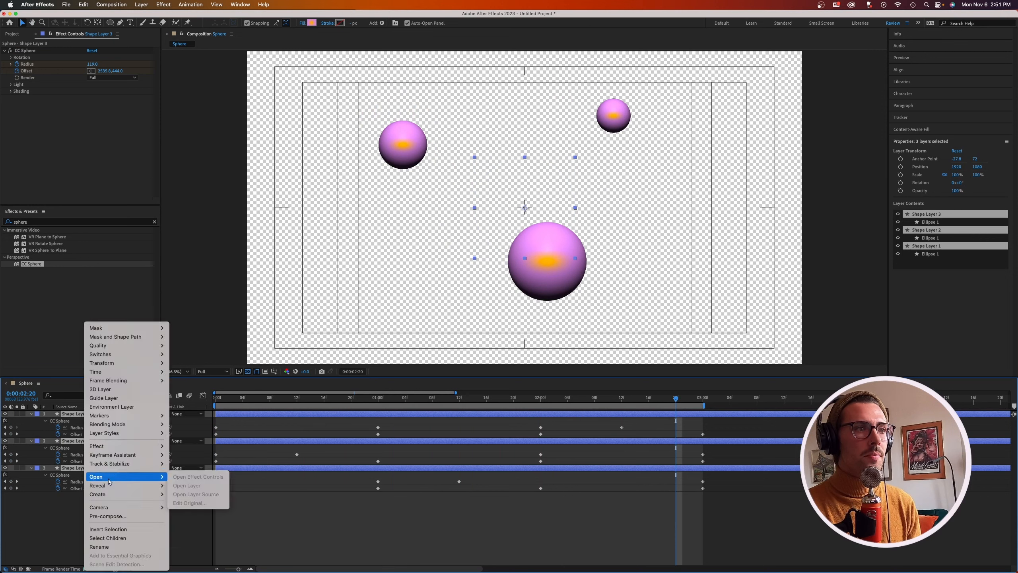
click(116, 518)
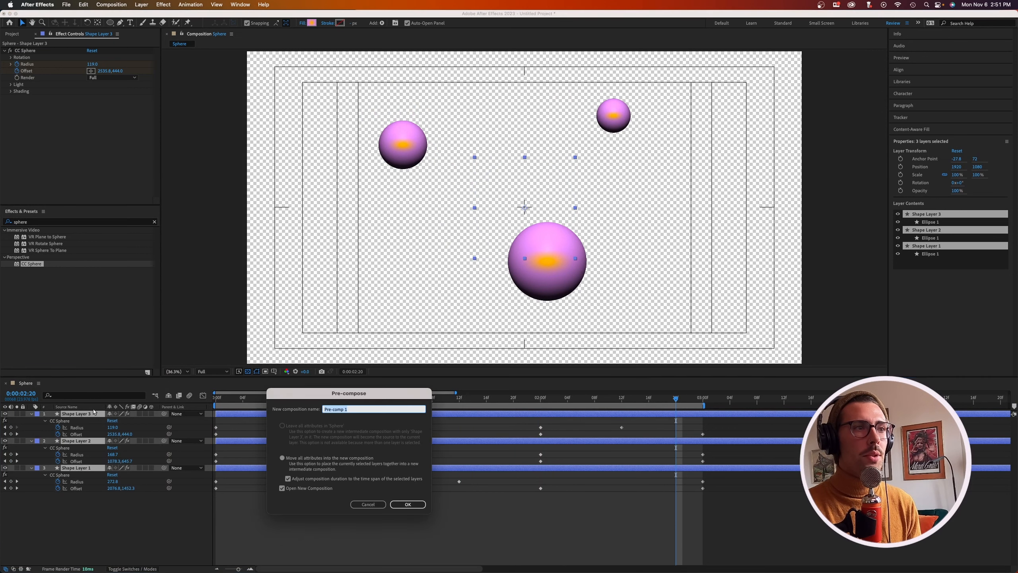
text(Sphere Loop)
key(Return)
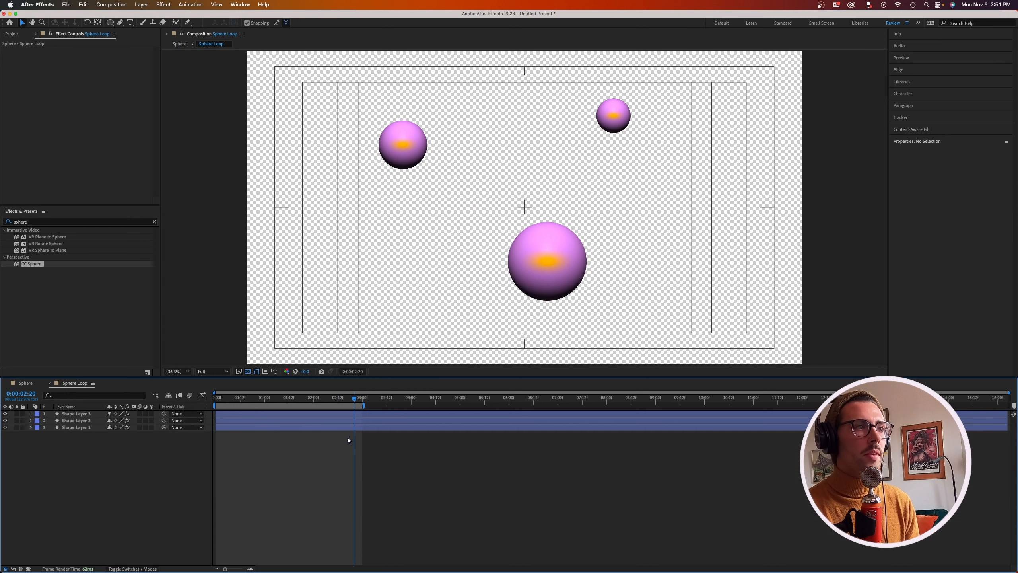
Return to the Sphere composition and apply the VC Color Vibrance effect to the Sphere Loop layer
click(25, 383)
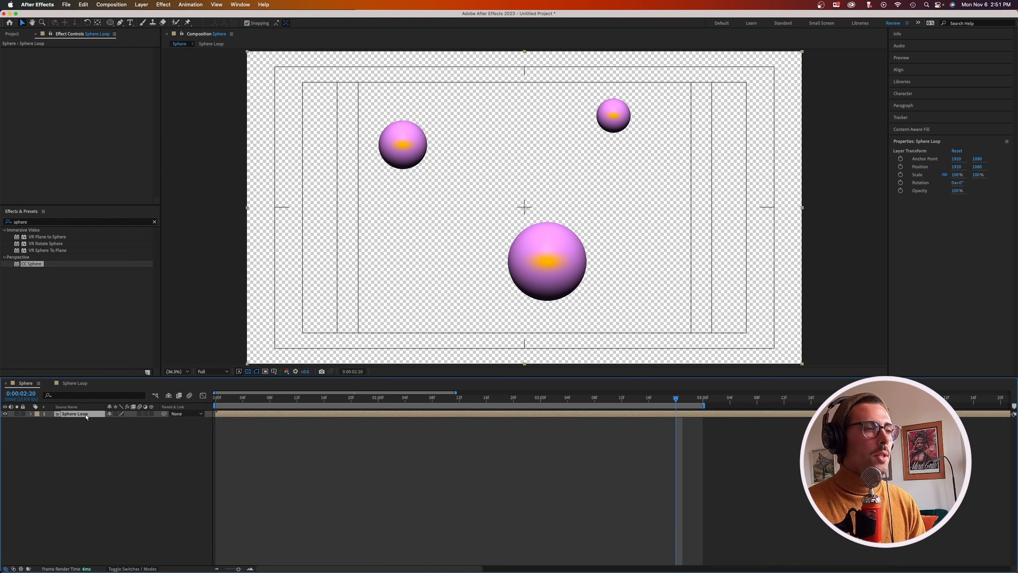
click(155, 223)
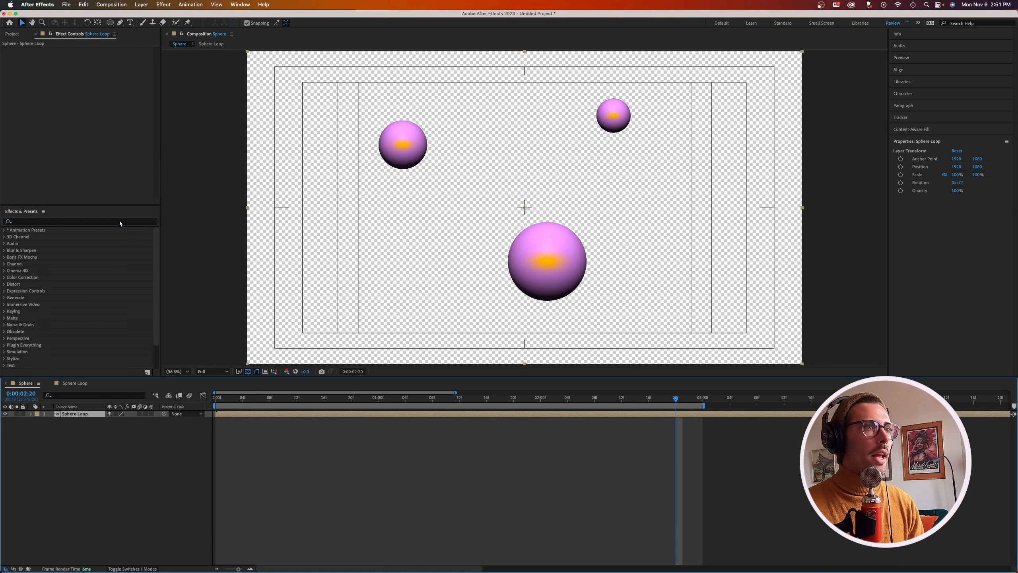
click(118, 221)
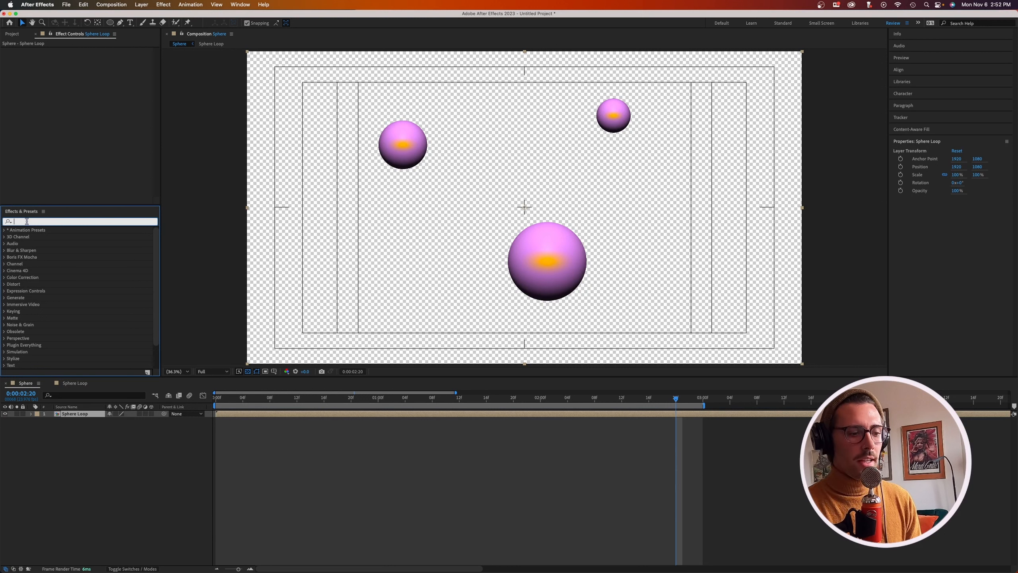
text(color b)
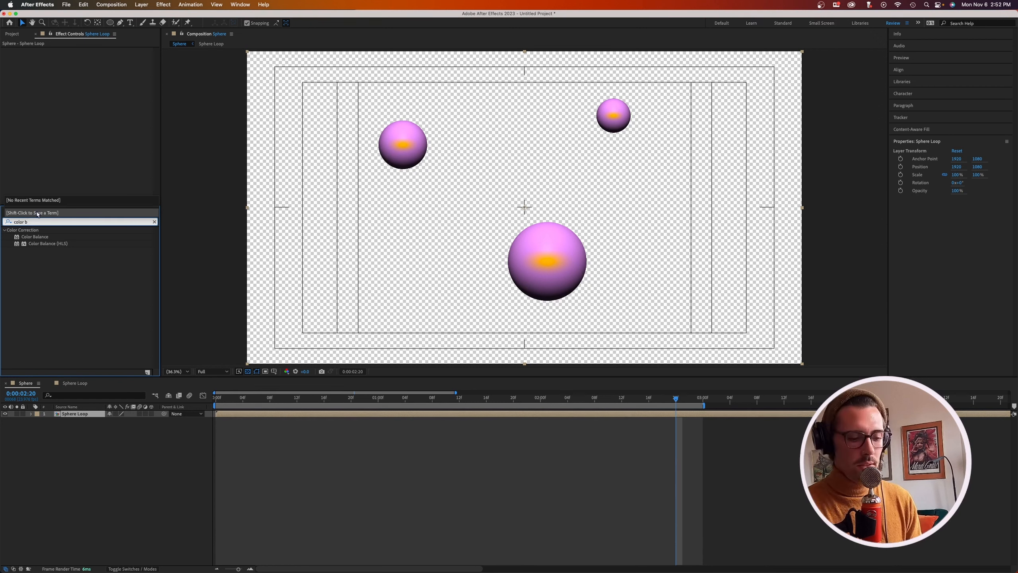
key(BackSpace)
text(v)
double_click(48, 237)
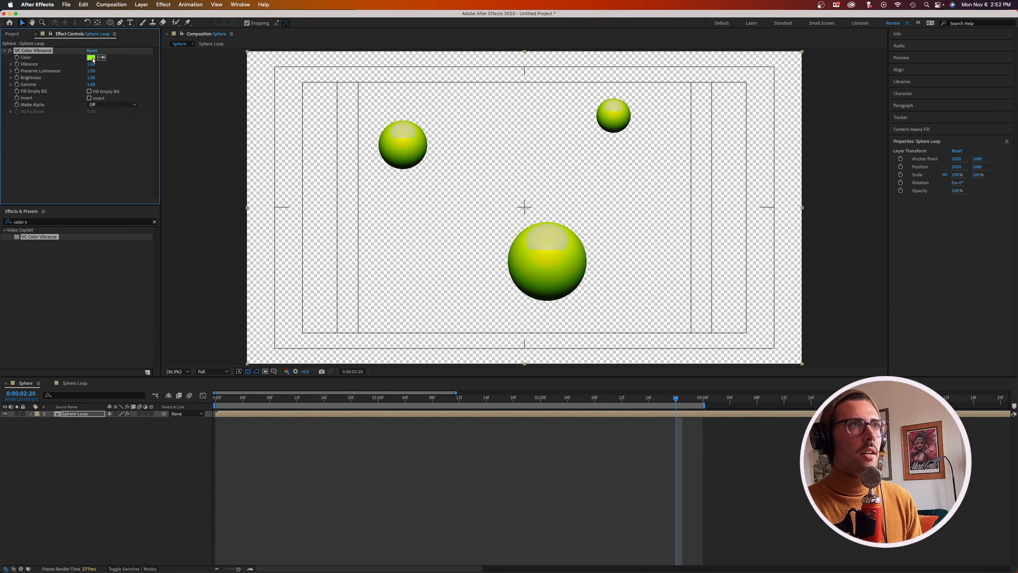
Set the VC Color Vibrance color to orange FF9500
click(92, 58)
drag(228, 162, 232, 178)
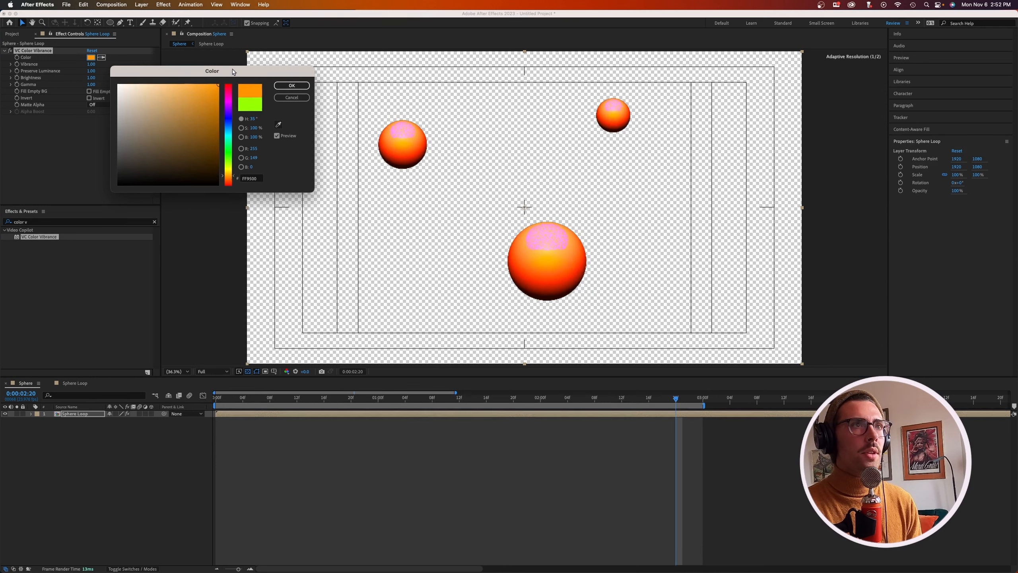
click(292, 85)
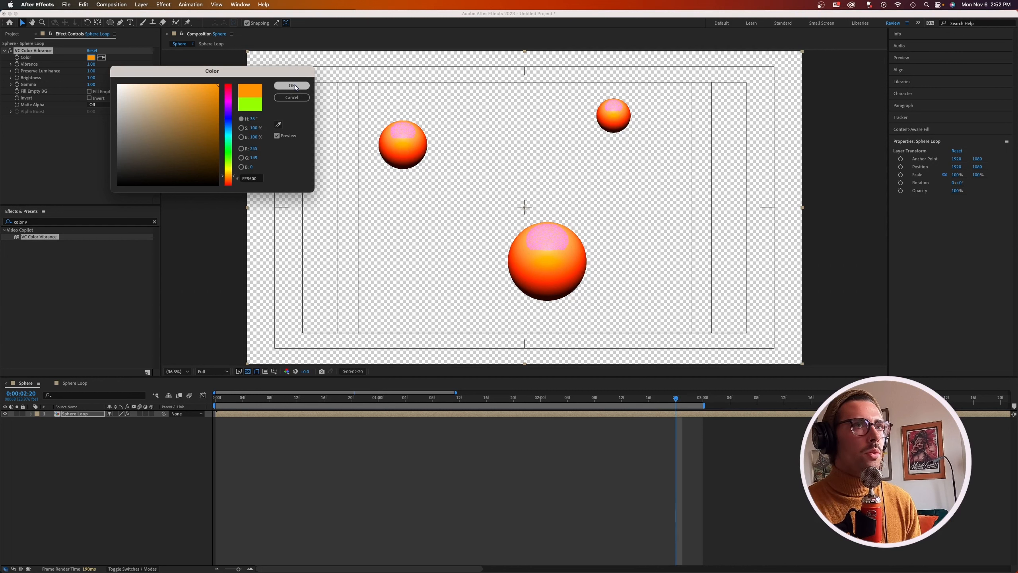
click(294, 86)
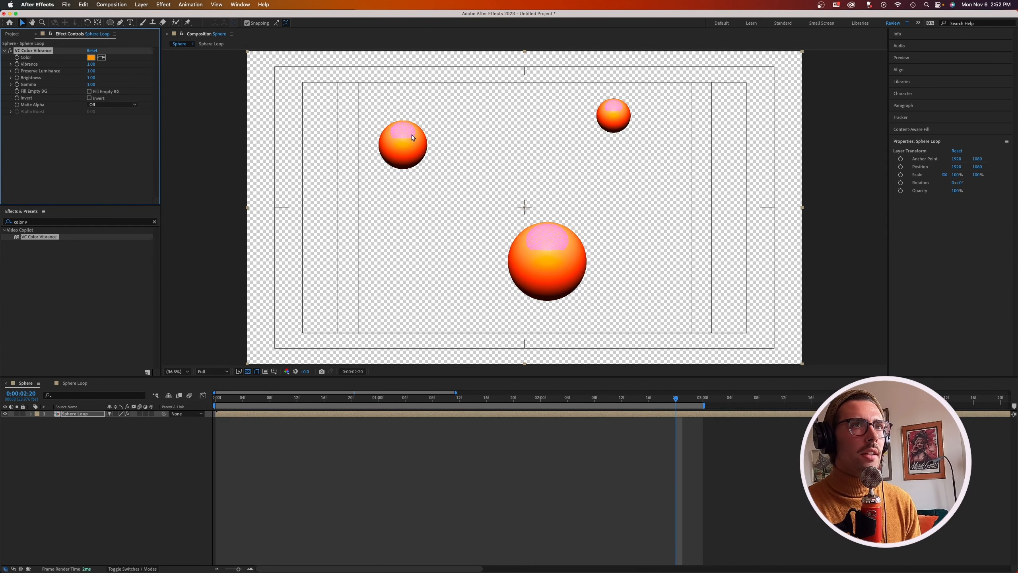
Set VC Color Vibrance's Vibrance to 0.18, Preserve Luminance to 0.03, Brightness to 1.24 and Gamma to 1.08
drag(91, 65, 28, 74)
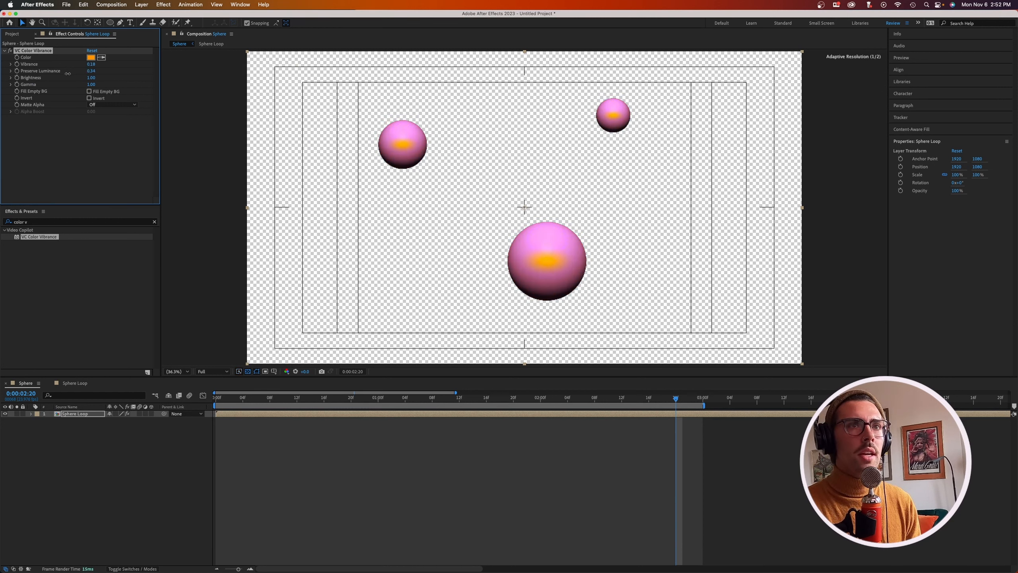
drag(138, 68, 94, 84)
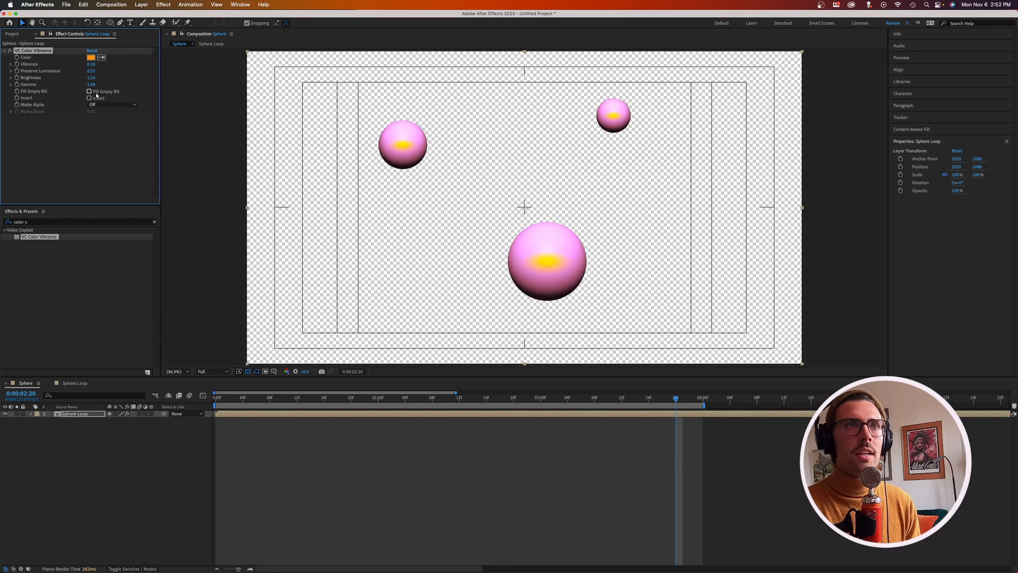
click(36, 56)
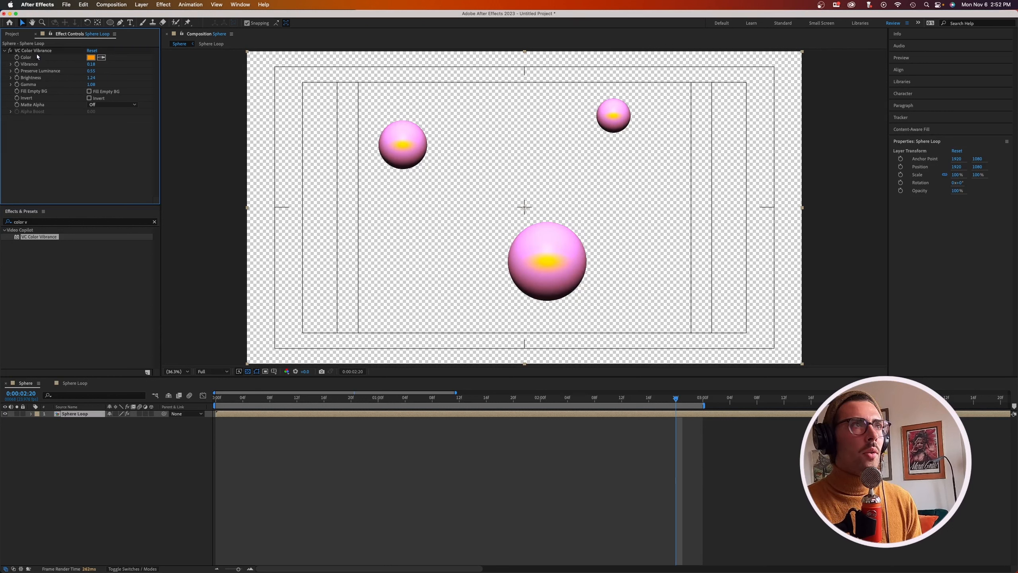
click(38, 50)
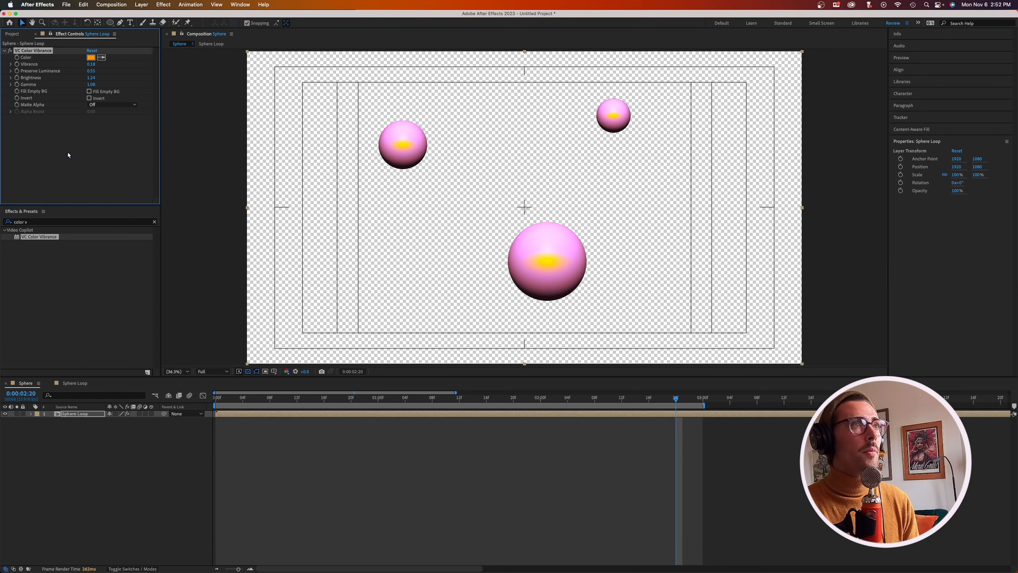
Duplicate the Sphere Loop layer and apply the Echo effect to the lower copy
click(85, 414)
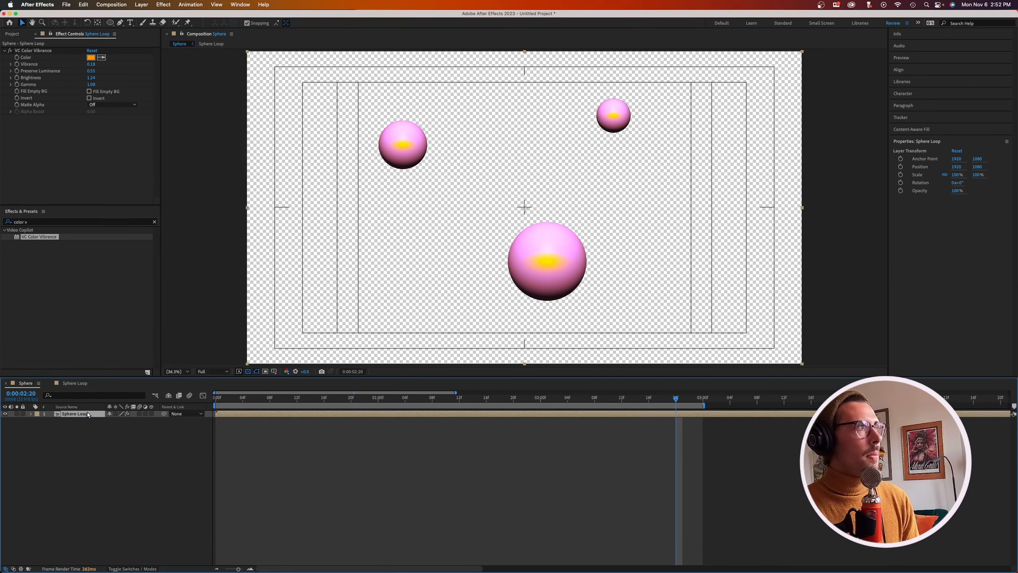
key(super+d)
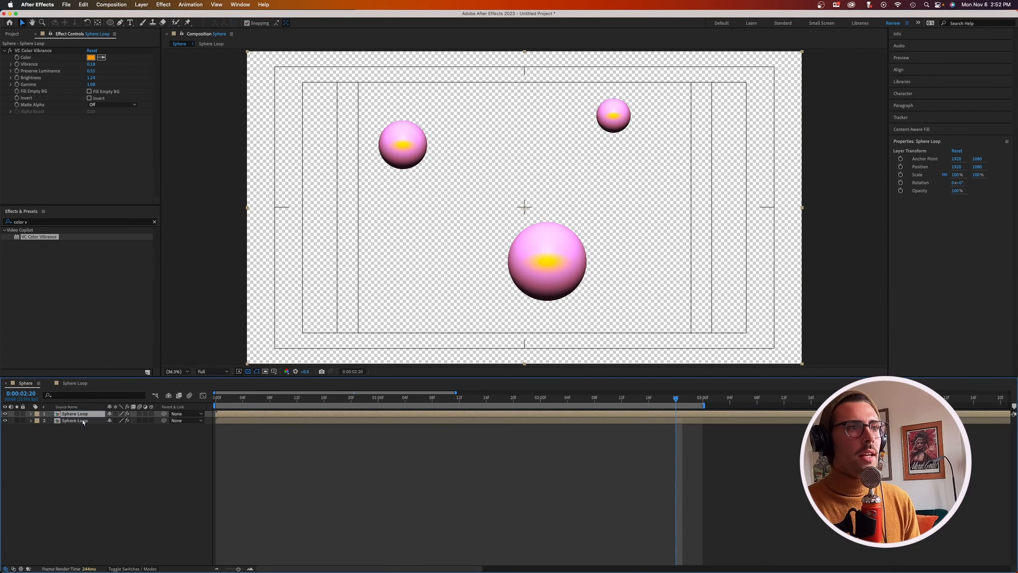
click(83, 420)
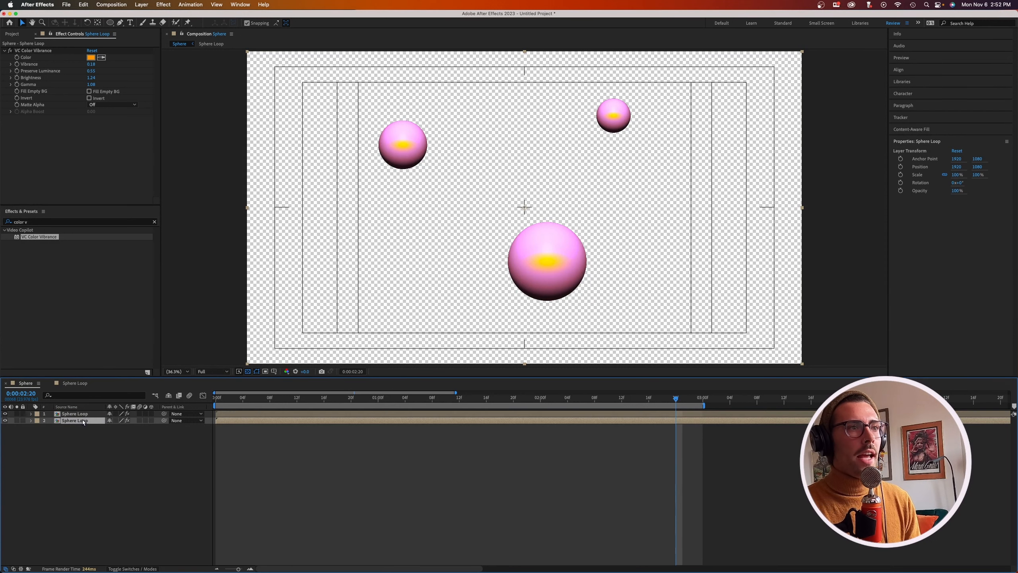
click(154, 222)
text(e)
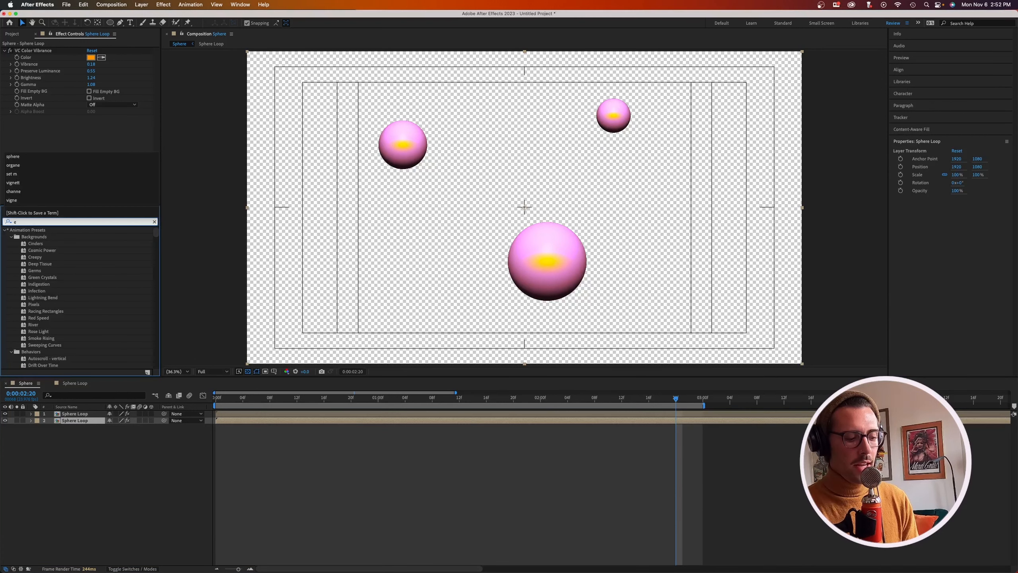
text(cho)
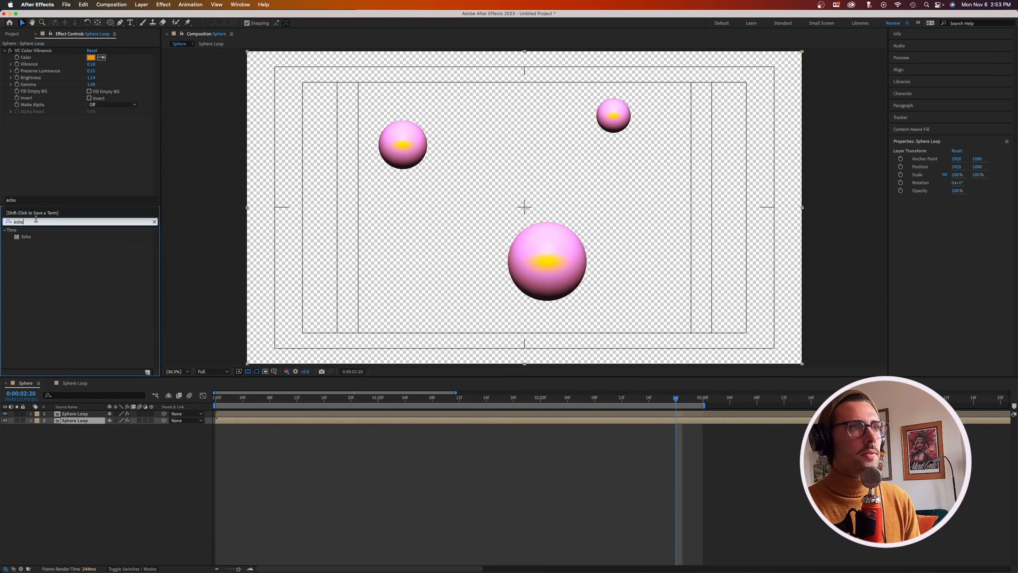
double_click(23, 237)
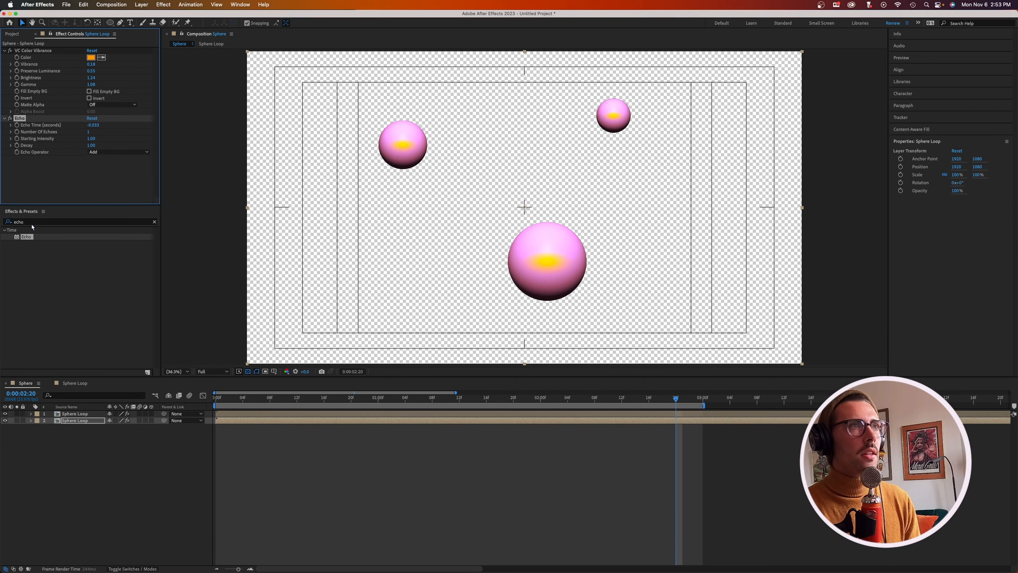
Remove VC Color Vibrance from the lower Sphere Loop layer and set its Echo Time to -0.011 seconds
click(33, 50)
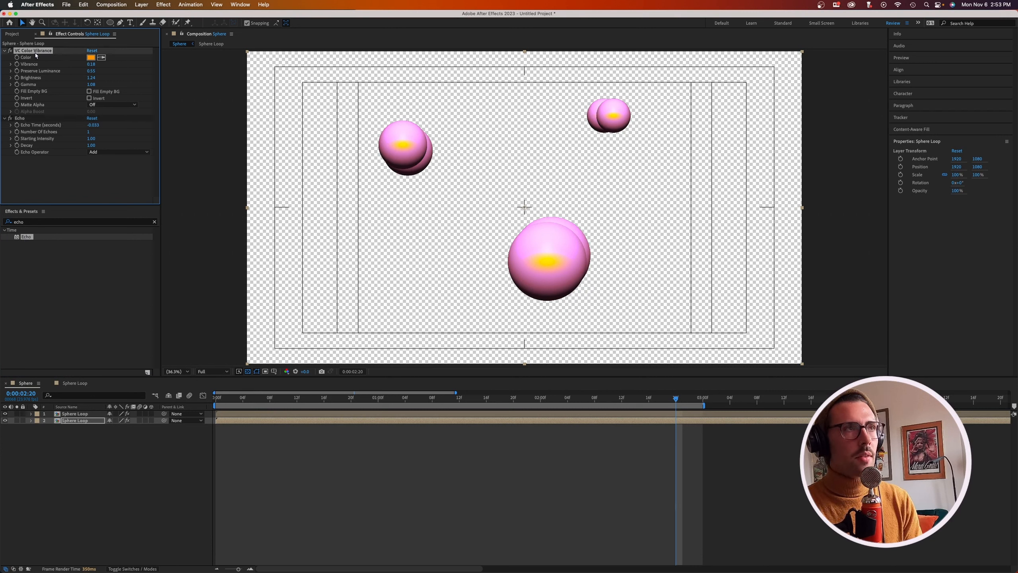
key(Delete)
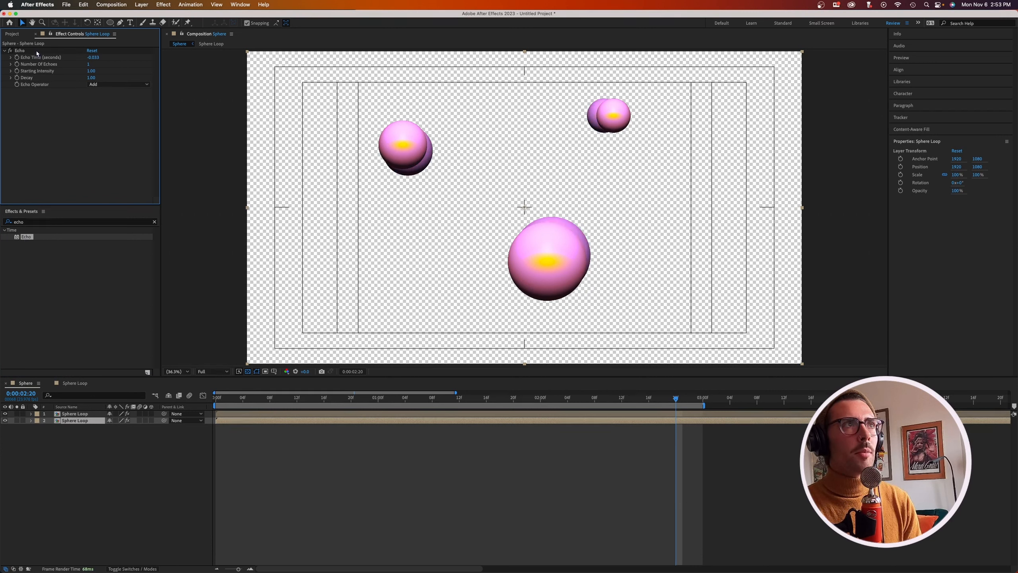
drag(97, 59, 98, 59)
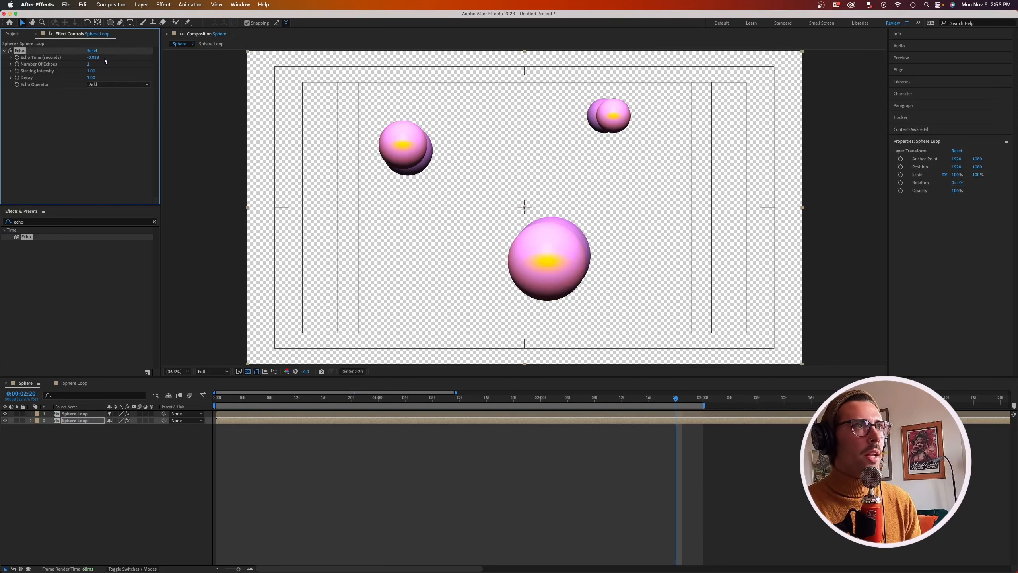
click(104, 58)
click(93, 58)
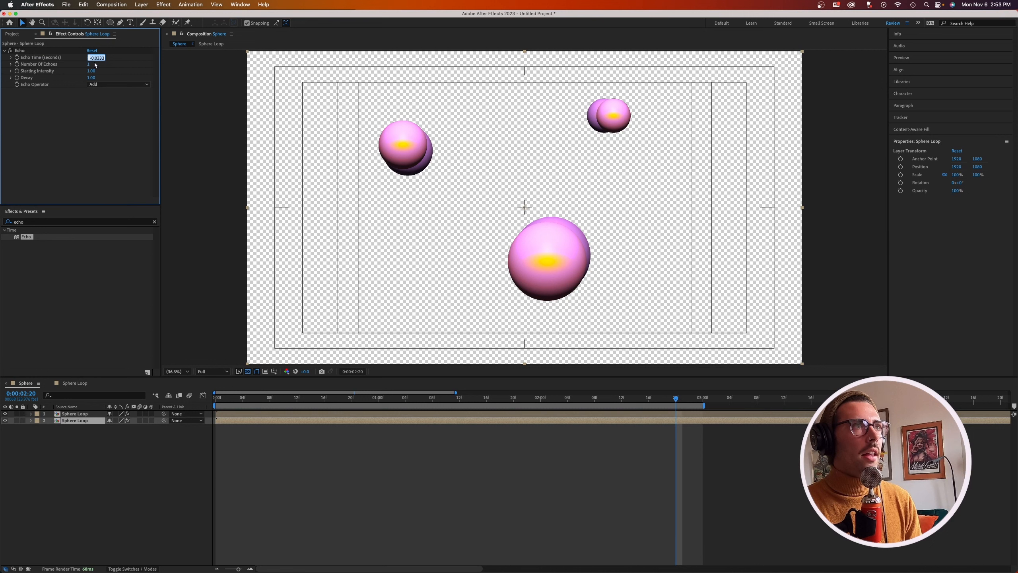
text(-011)
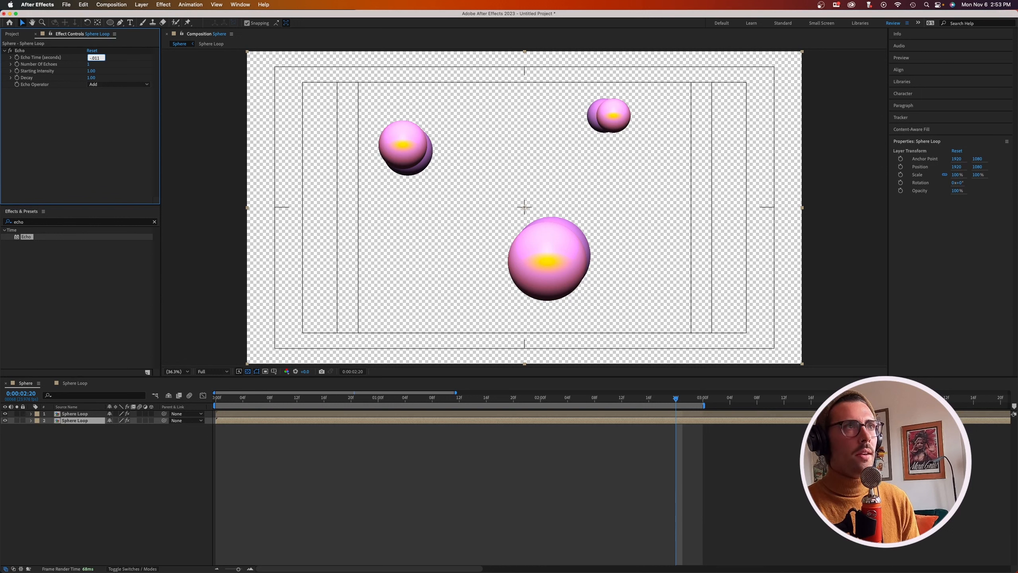
key(Return)
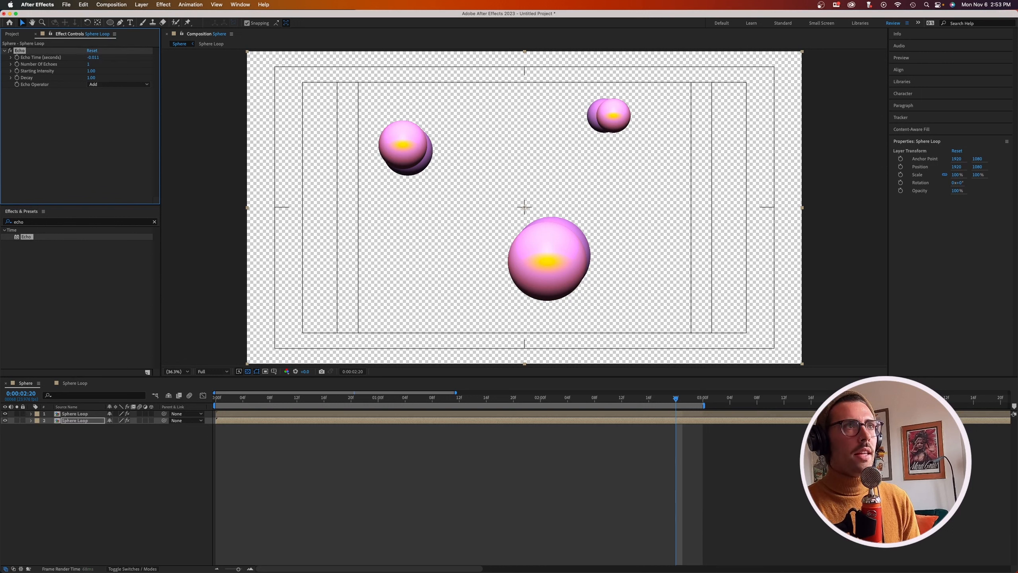
Set Echo's Number Of Echoes to 5, Starting Intensity to 0.80 and Decay to 0.60
click(90, 64)
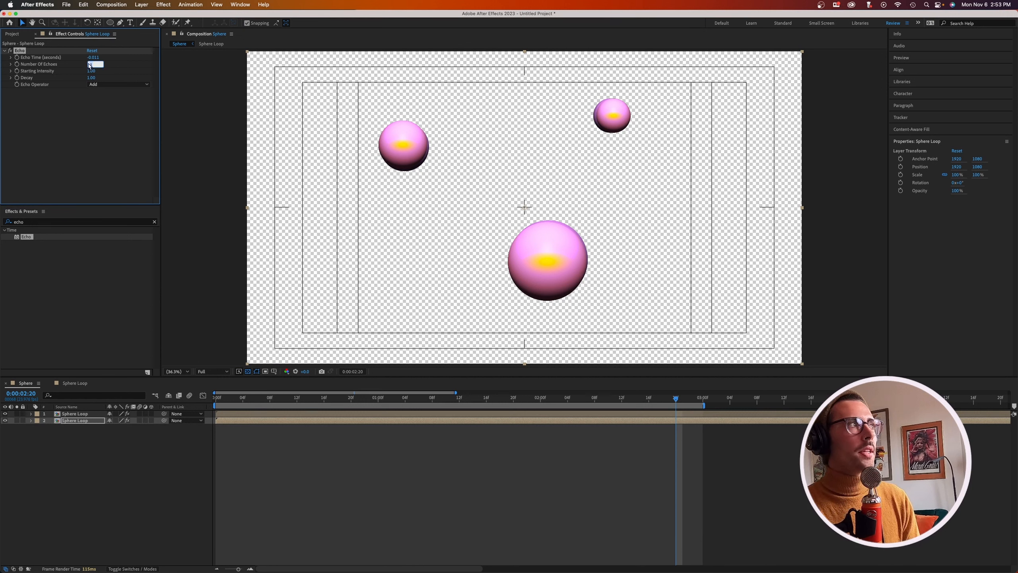
text(5)
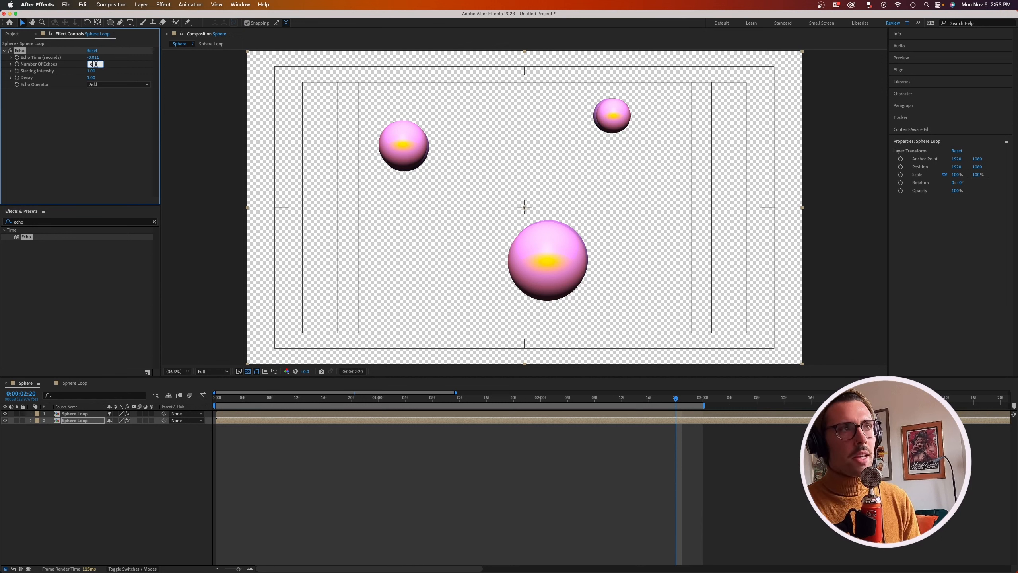
key(Return)
click(90, 70)
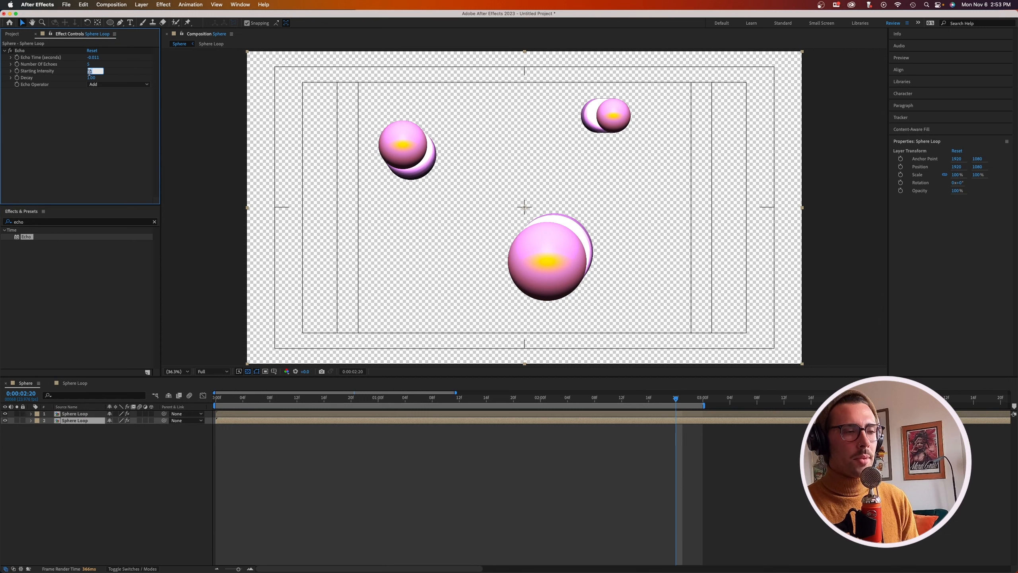
key(BackSpace)
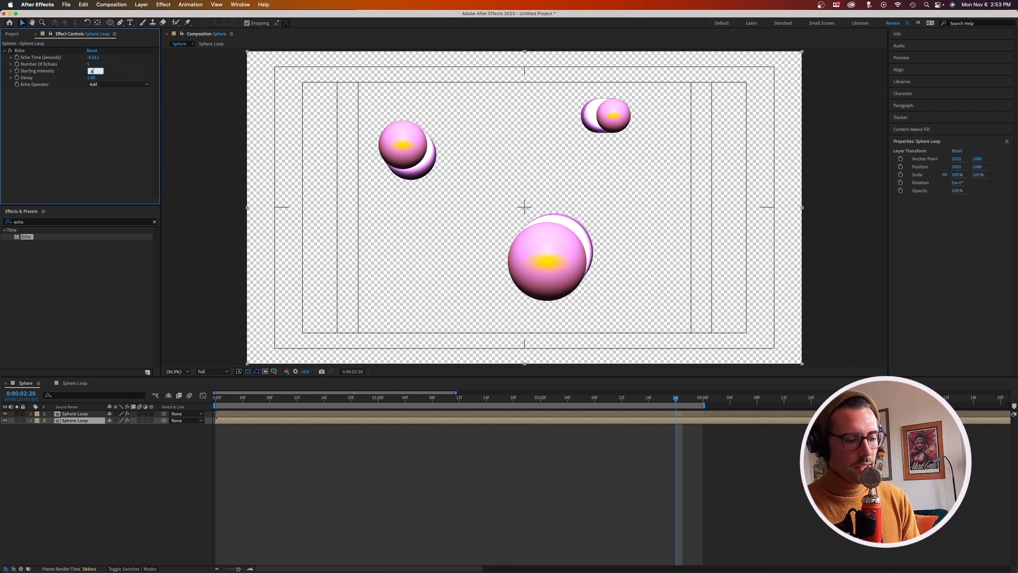
text(.8)
key(Return)
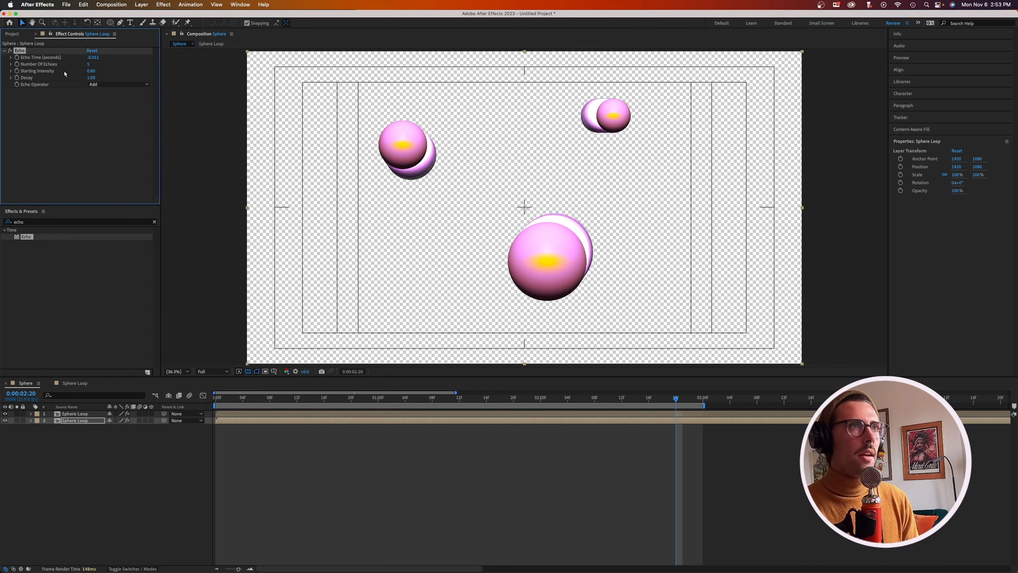
click(93, 78)
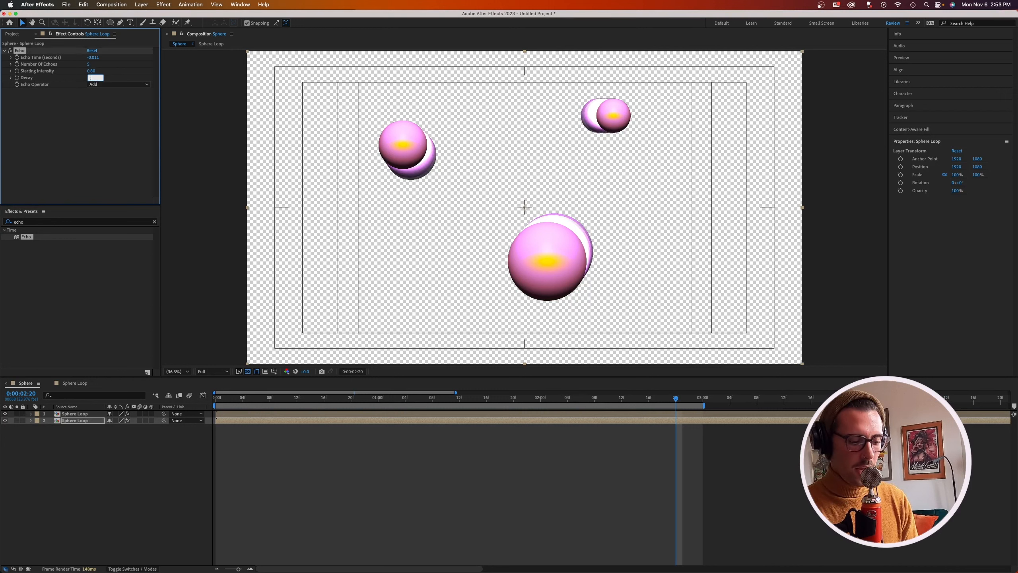
text(.6)
key(Return)
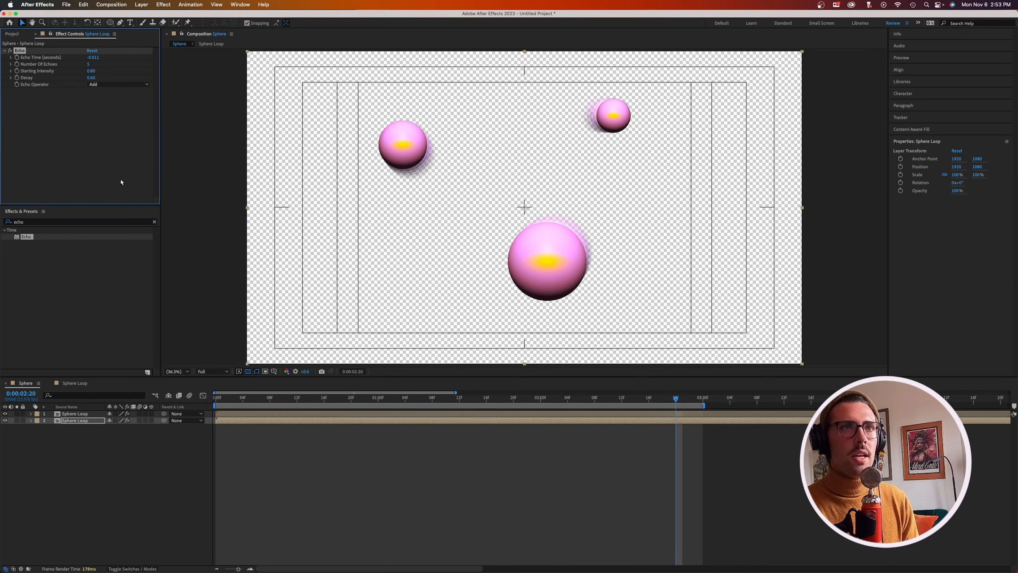
Set the Echo Operator to Maximum and return the playhead to the start of the composition
drag(223, 400, 269, 401)
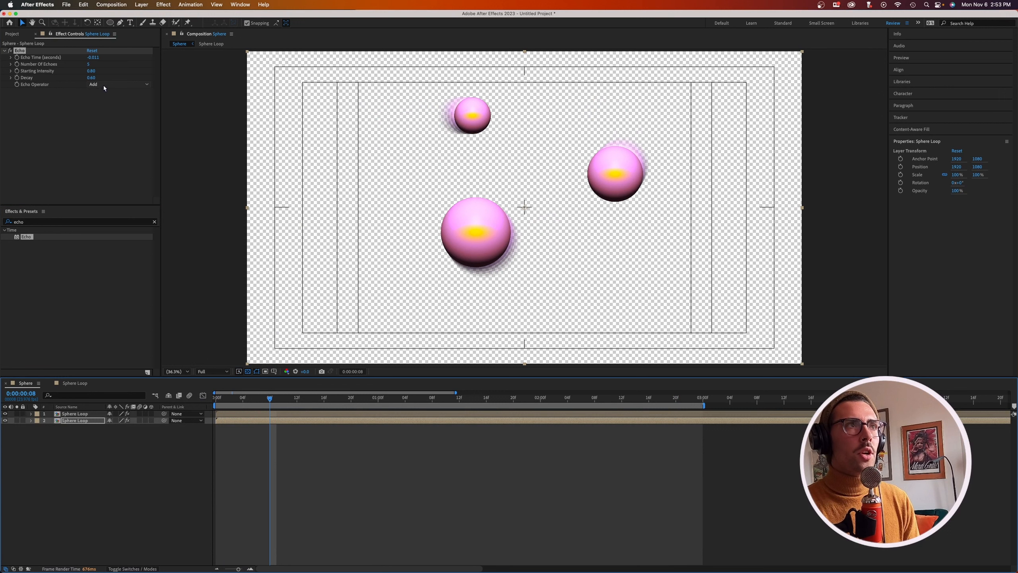
click(104, 85)
click(116, 103)
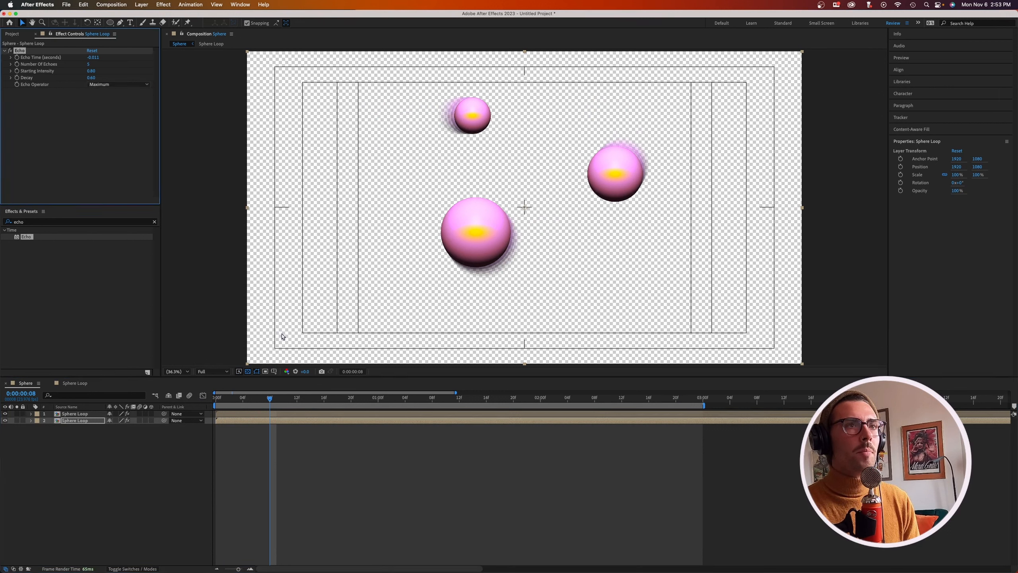
drag(258, 398, 161, 399)
Apply the Stylize Glow effect to the lower Sphere Loop layer
click(74, 420)
click(152, 221)
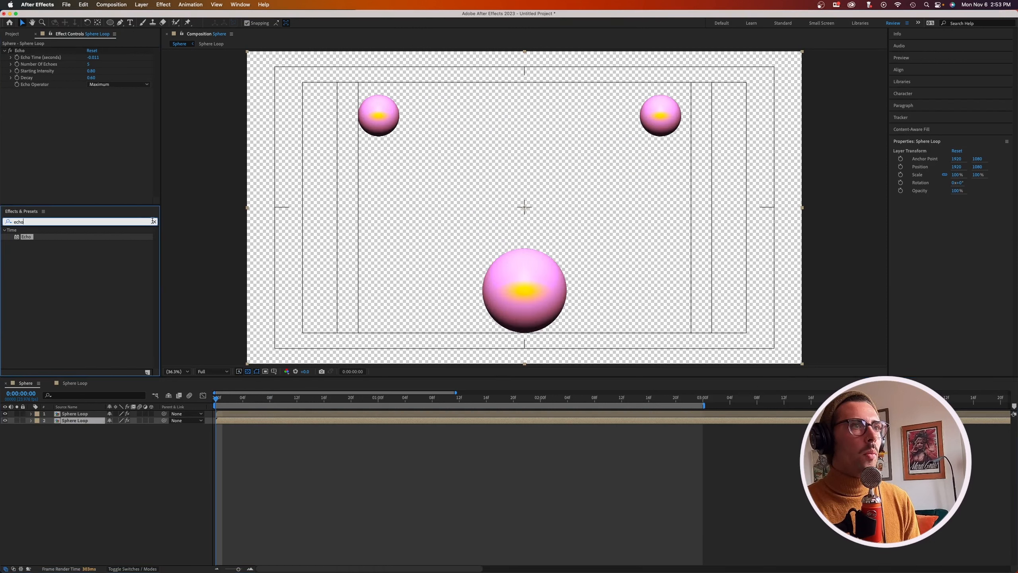
click(153, 221)
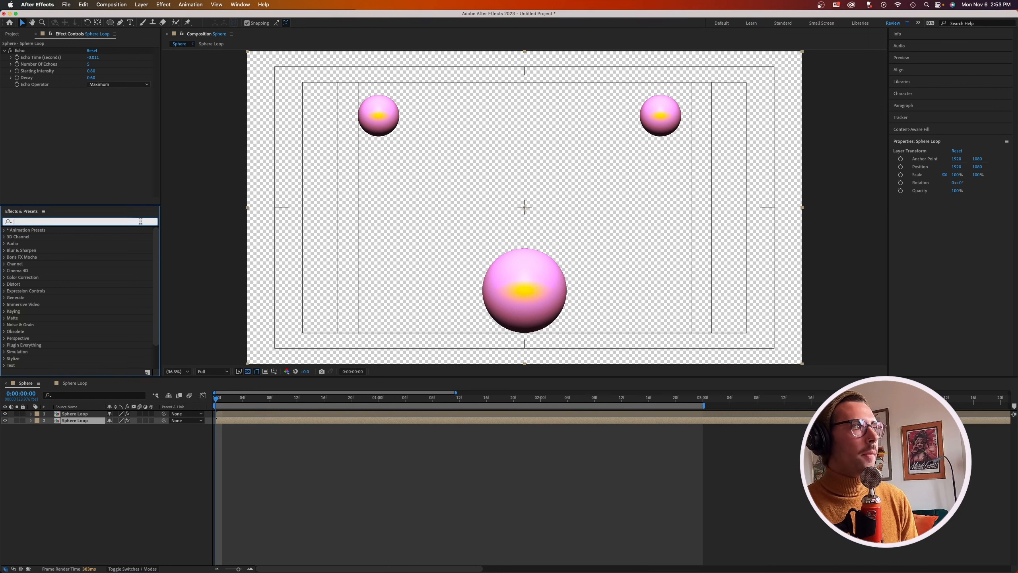
text(glo)
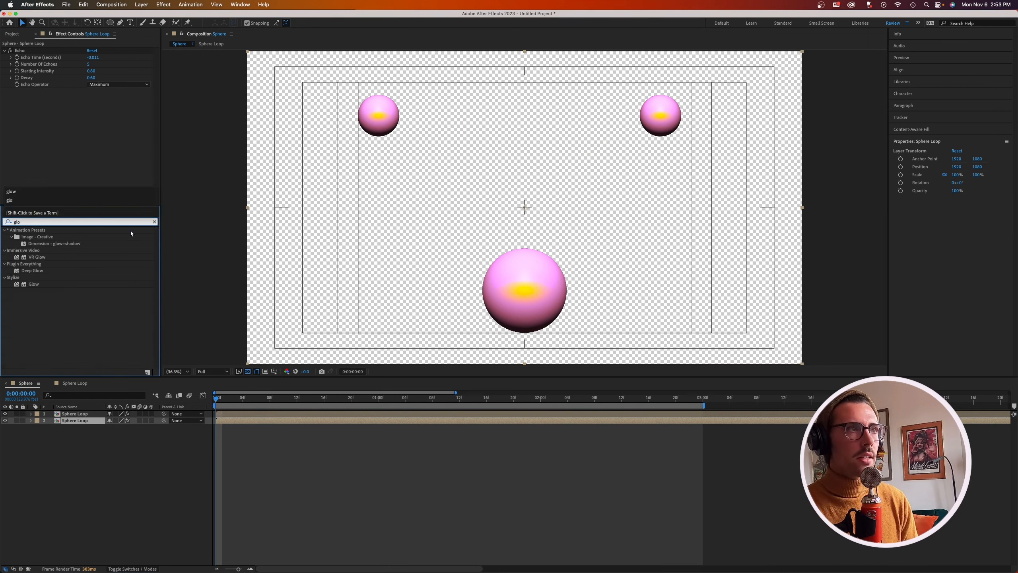
double_click(34, 284)
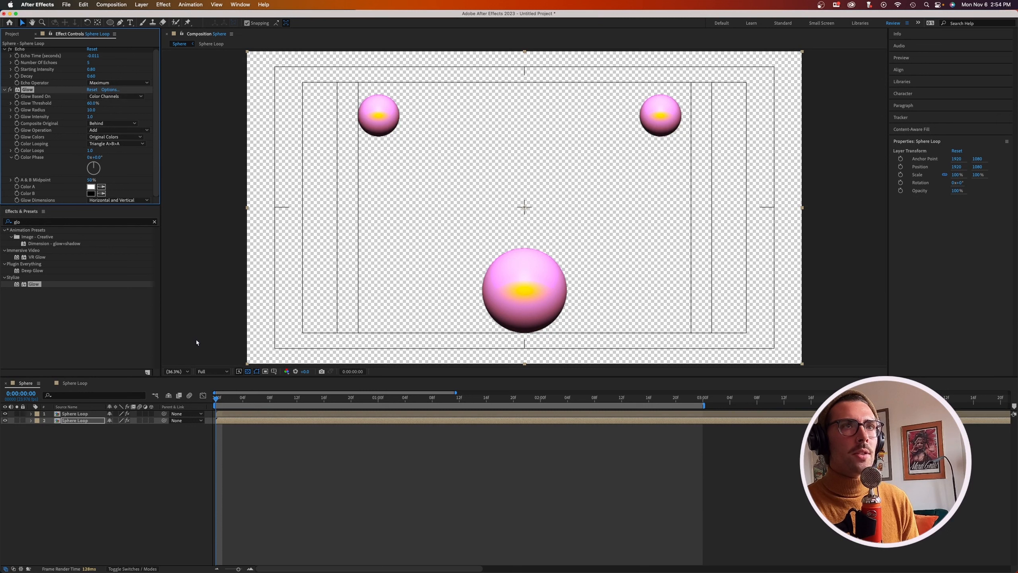
Apply the Generate Fill effect to the lower Sphere Loop layer
click(85, 422)
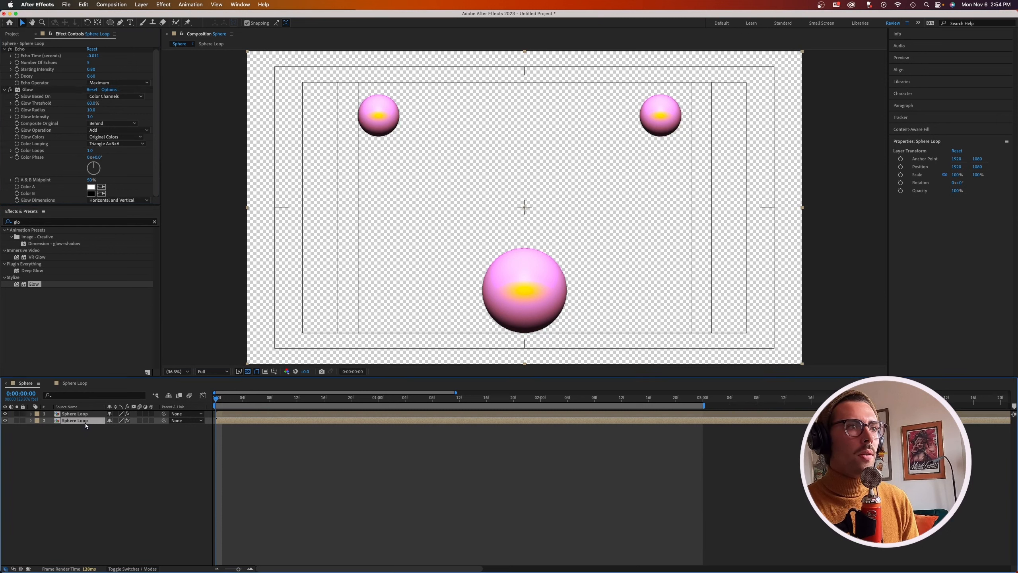
click(154, 222)
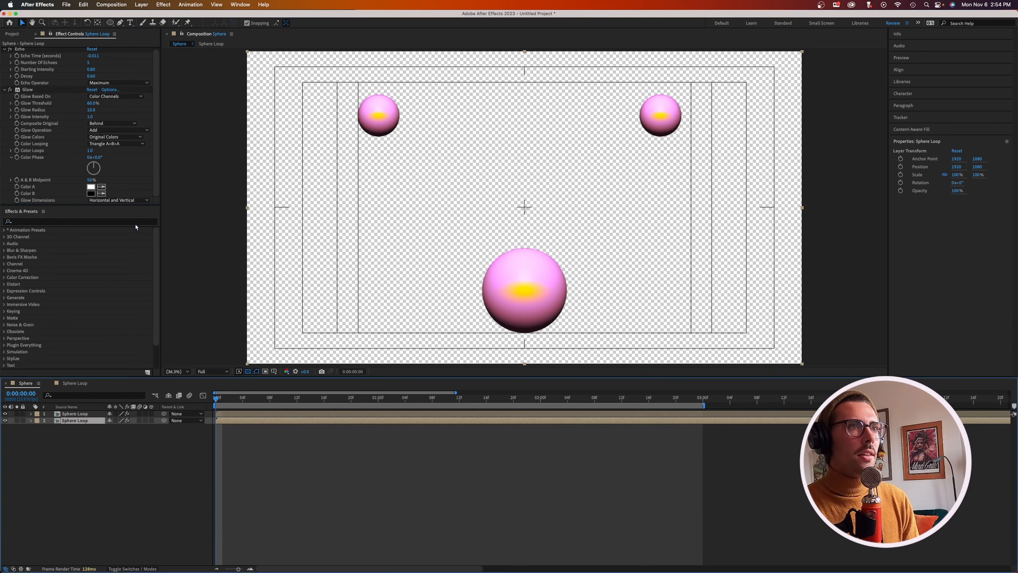
click(129, 224)
text(fill)
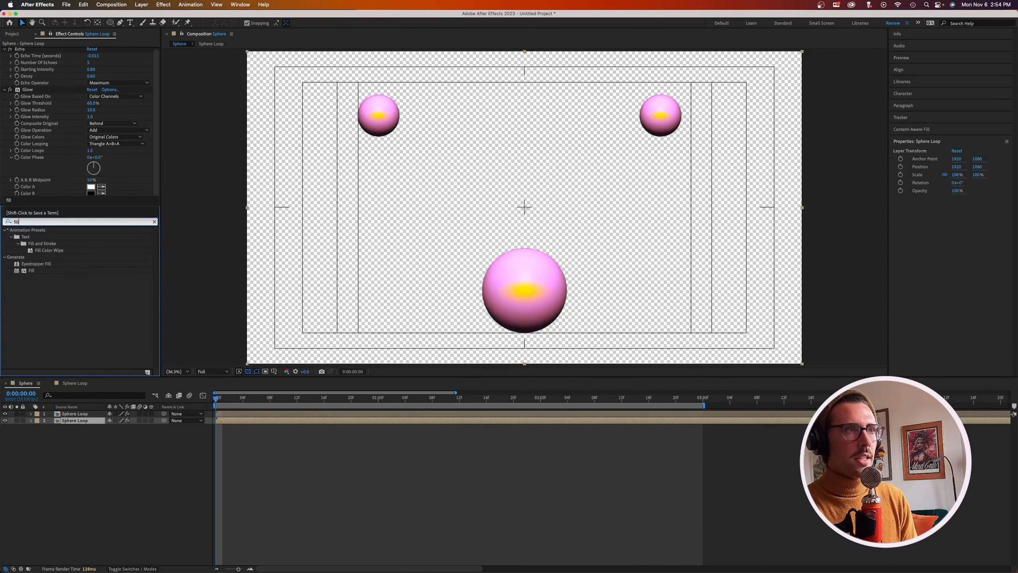
double_click(32, 271)
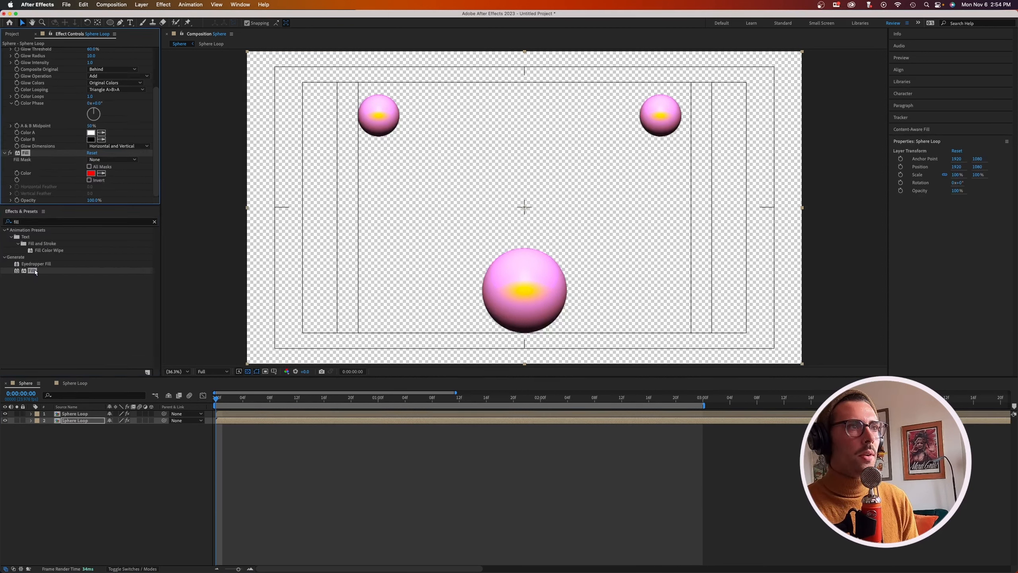
Set the Fill color to blue 1A00FF and move Fill above Echo in the effect order
click(91, 173)
drag(230, 113, 230, 117)
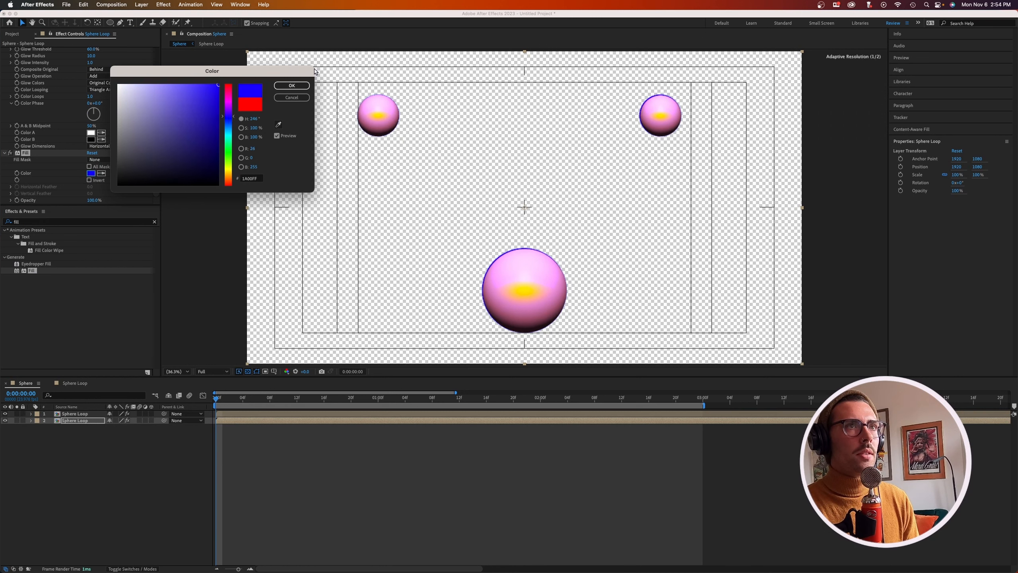
click(292, 85)
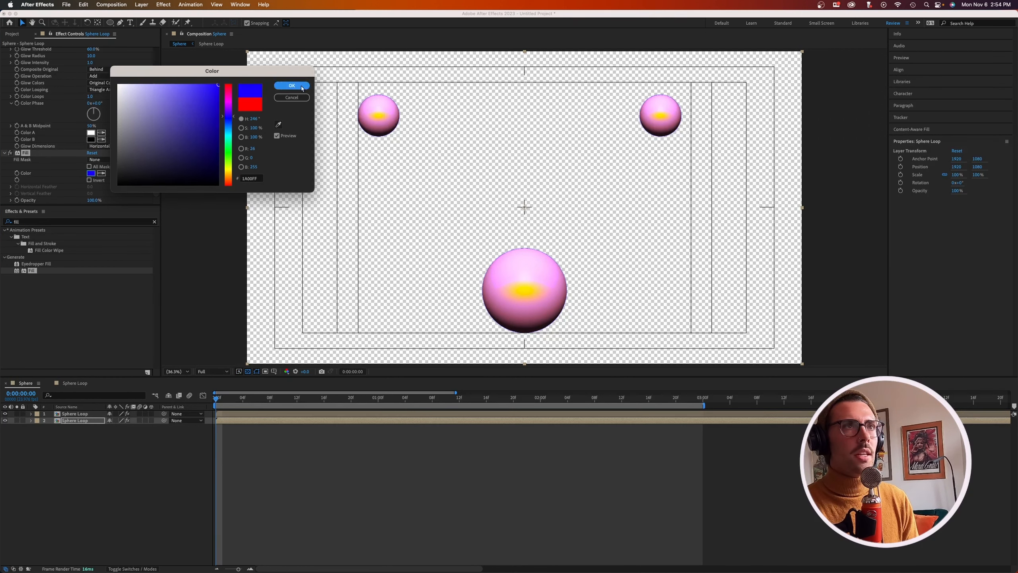
drag(29, 153, 42, 52)
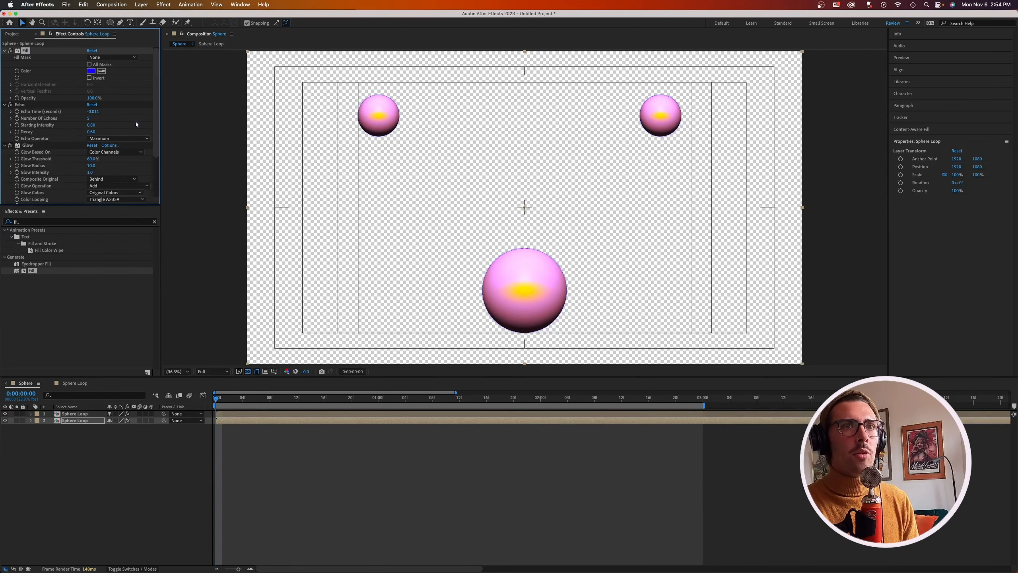
Turn off the transparency grid and check the echo trails at 0:00:00:16
click(248, 372)
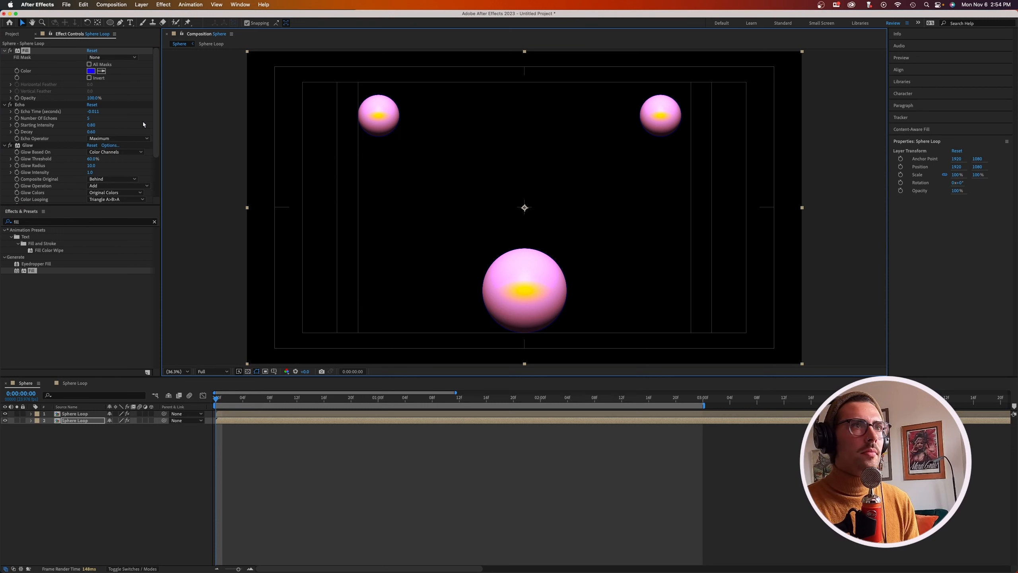
drag(256, 402, 324, 407)
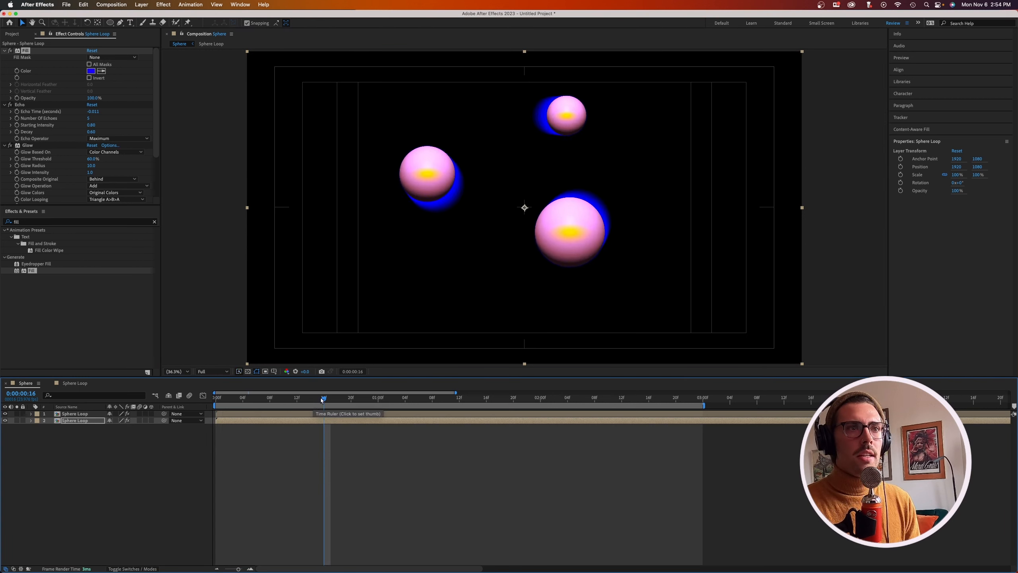
Add a new adjustment layer above the two Sphere Loop layers in the Sphere composition
click(78, 415)
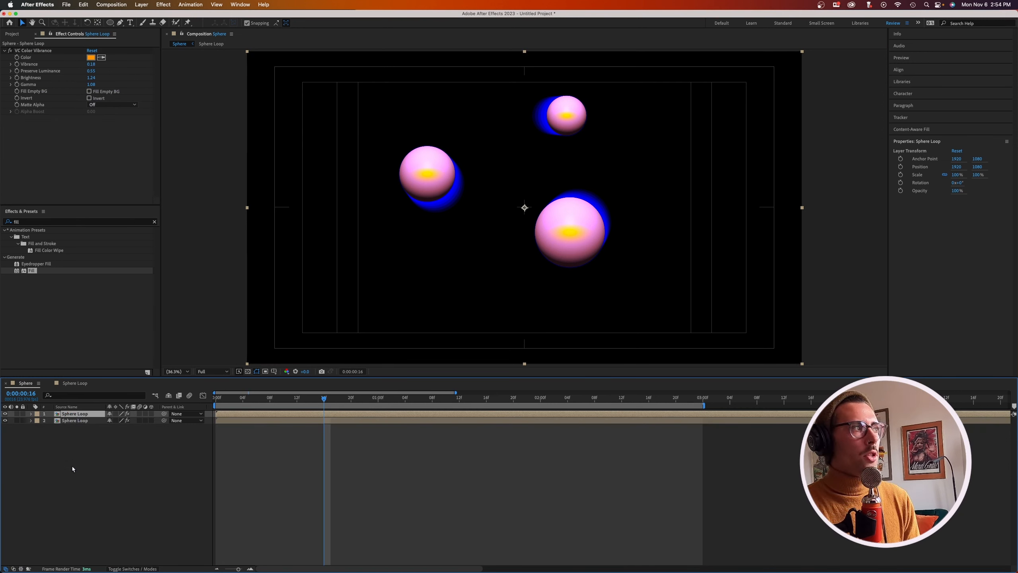
click(141, 4)
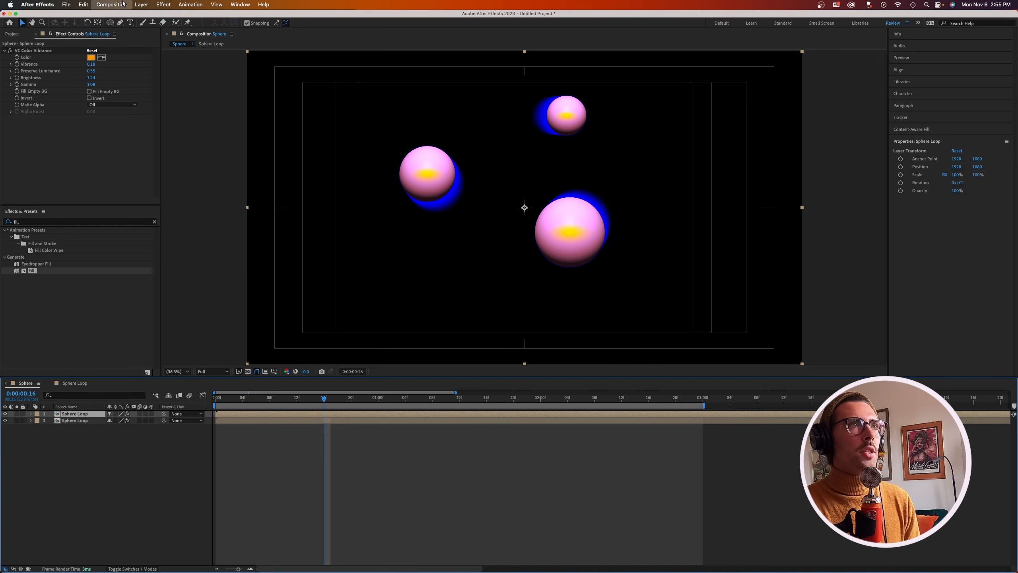
mouse_move(168, 16)
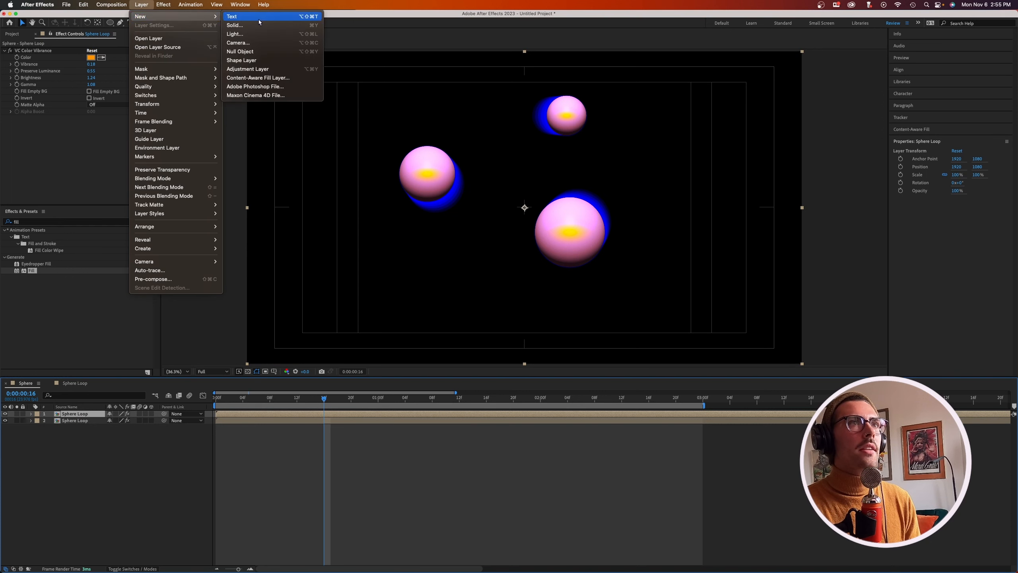
click(253, 69)
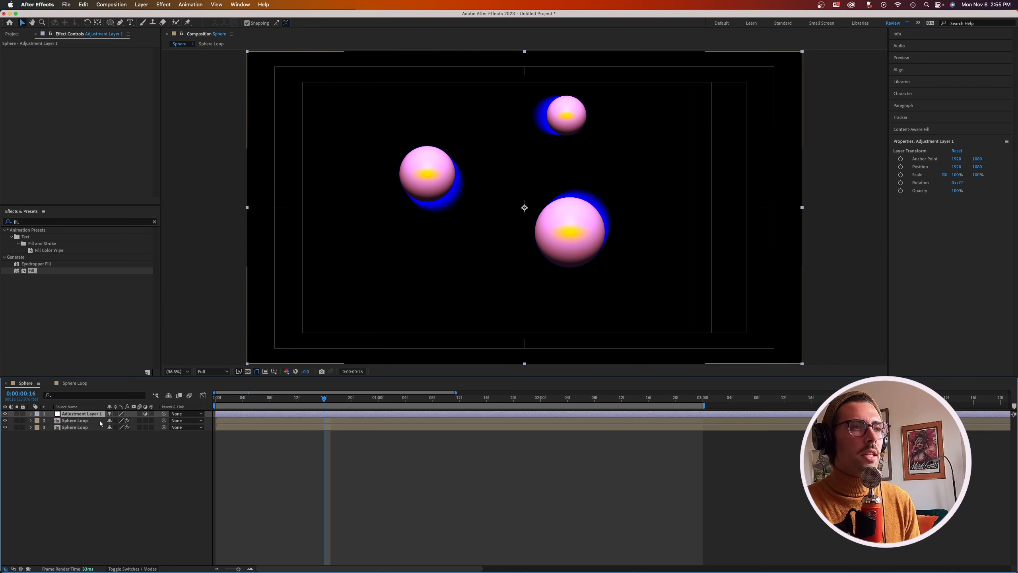
Apply Fast Box Blur to the adjustment layer with a Blur Radius of 3
click(154, 221)
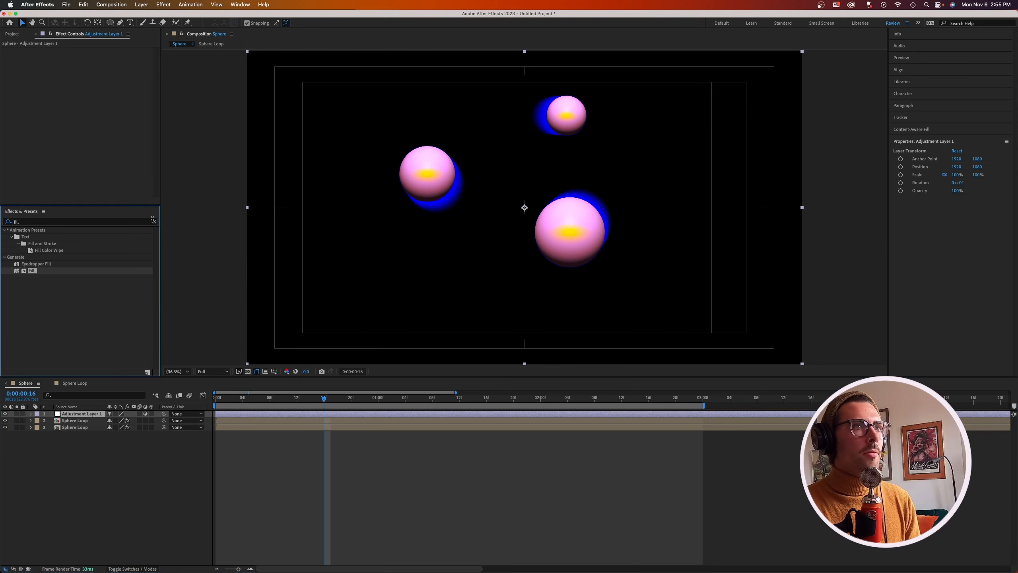
click(139, 224)
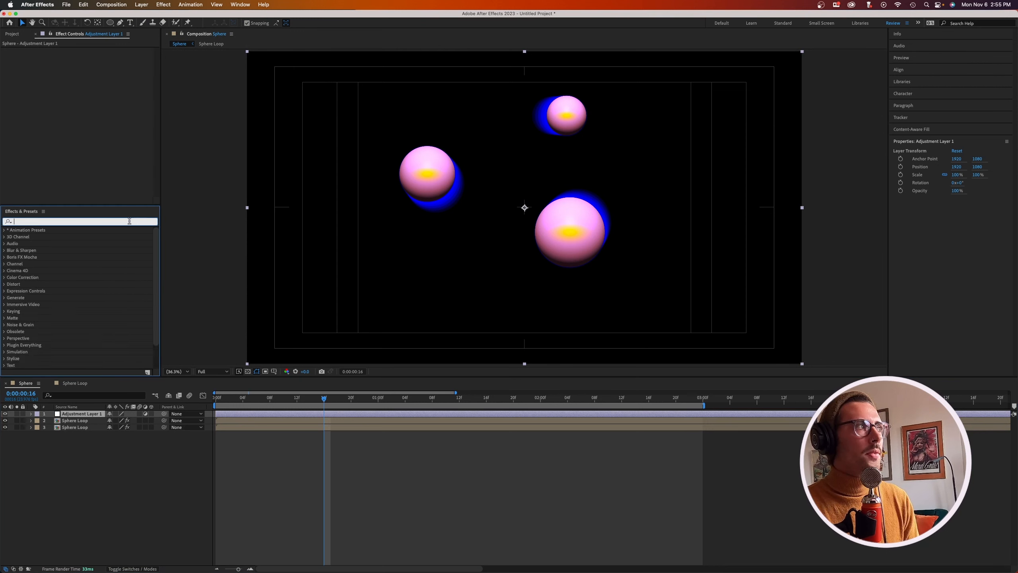
text(fast)
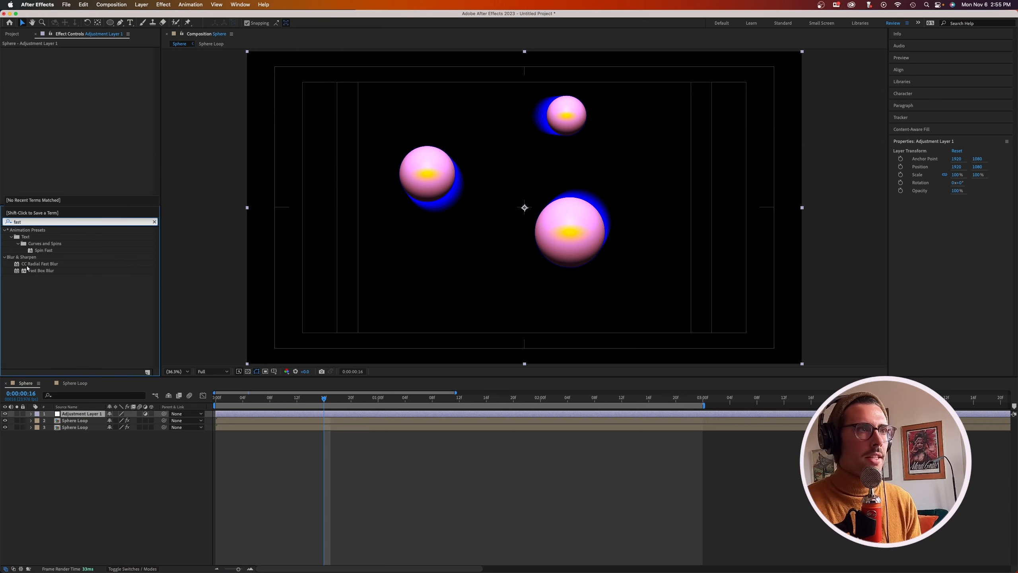
double_click(52, 271)
click(91, 58)
text(3)
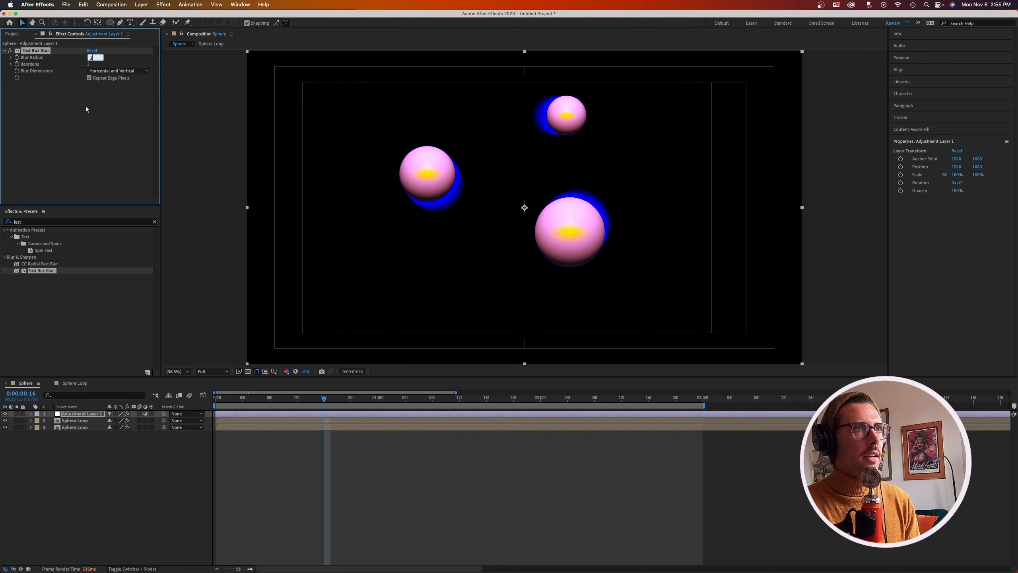
key(Return)
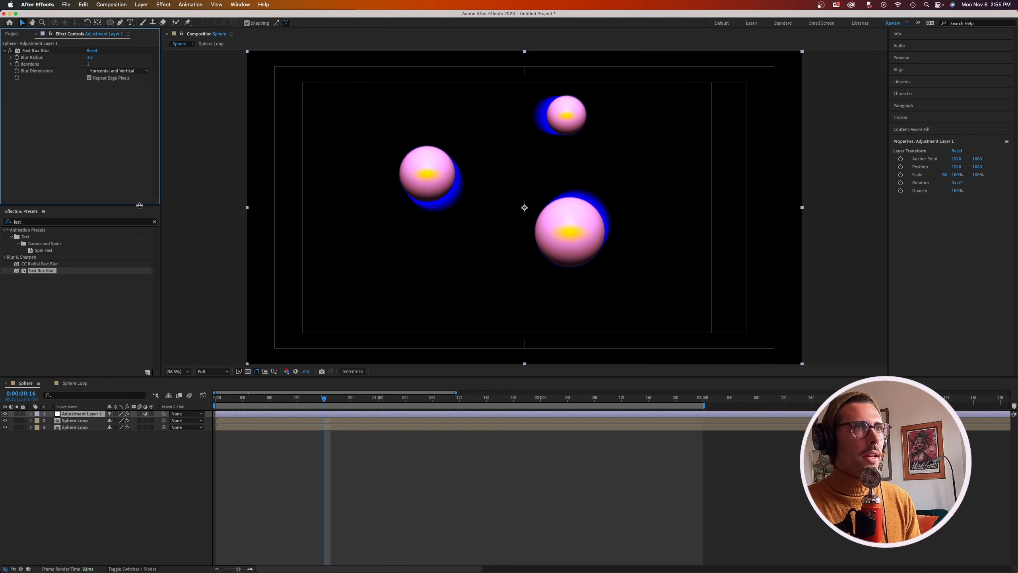
Apply the Noise effect to the adjustment layer with the Amount of Noise set to 3%
click(154, 223)
click(96, 222)
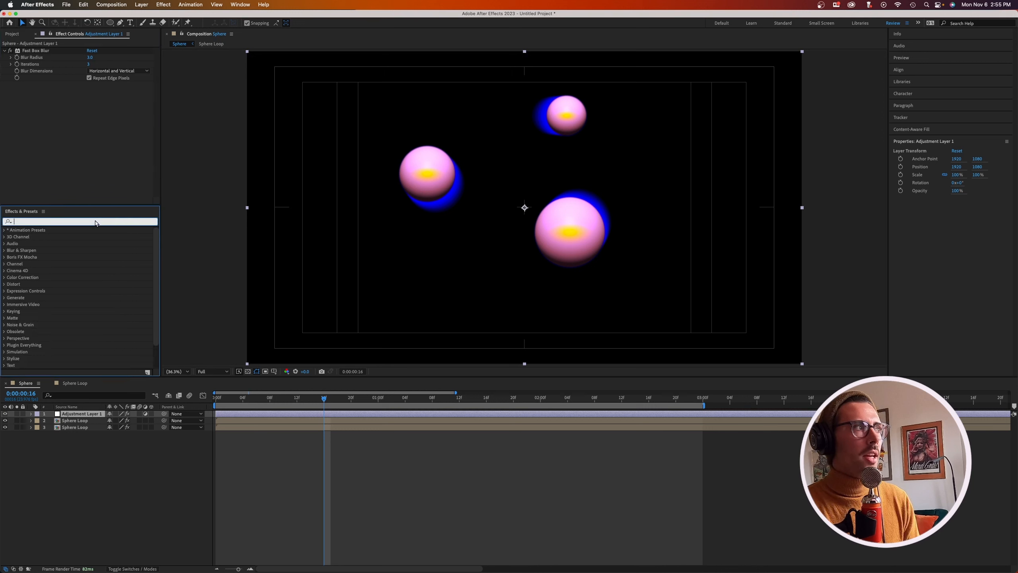
text(n)
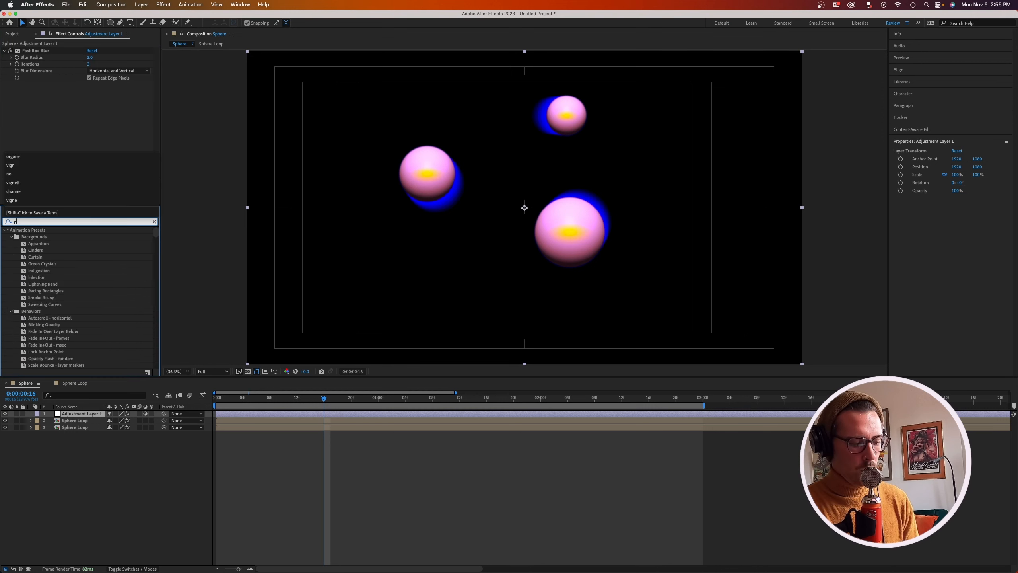
text(ois)
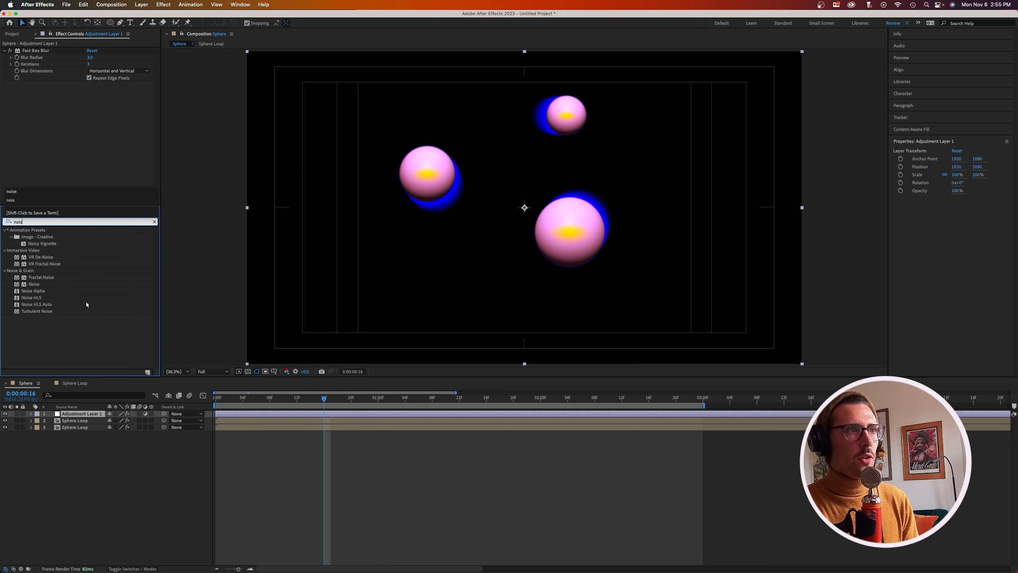
double_click(34, 284)
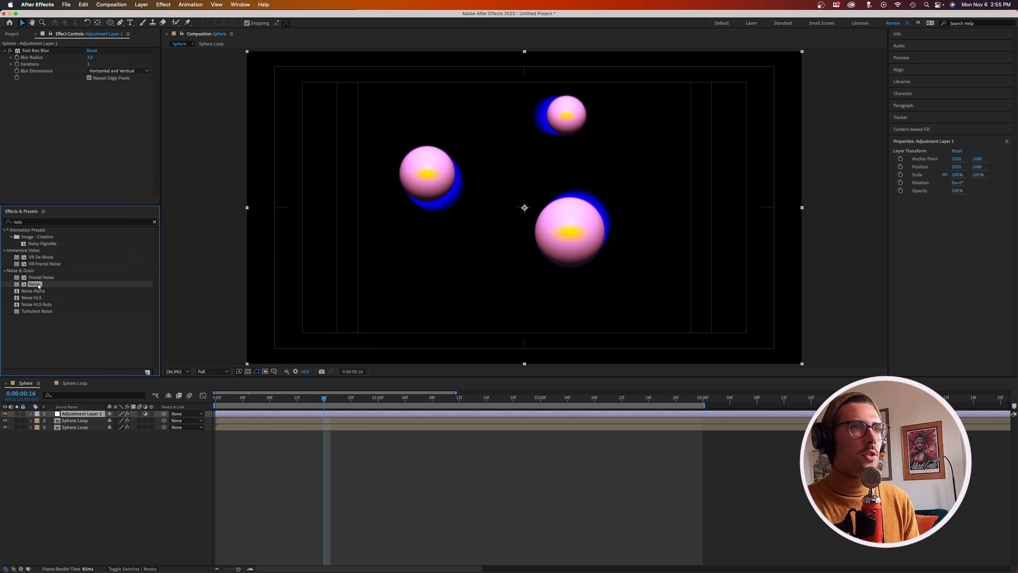
click(89, 91)
text(3)
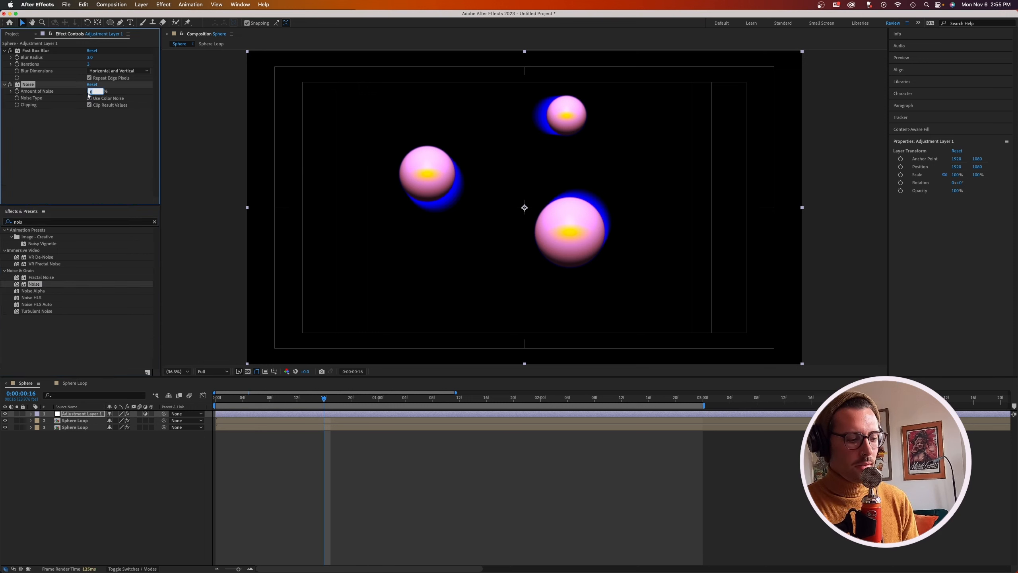
click(103, 148)
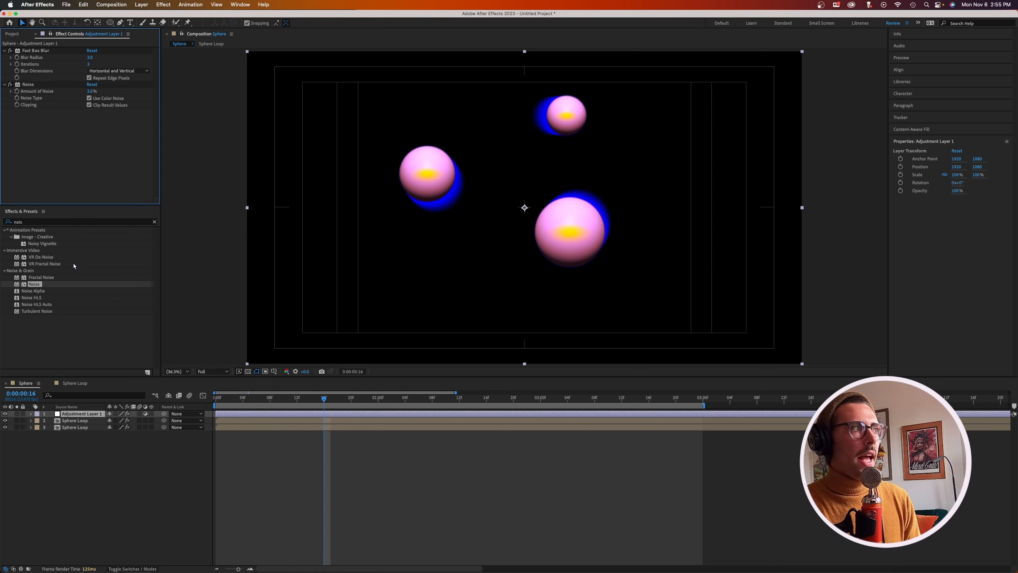
Apply the Stylize Glow effect to the adjustment layer with Glow Intensity 0.1 and Glow Radius about 95
click(154, 222)
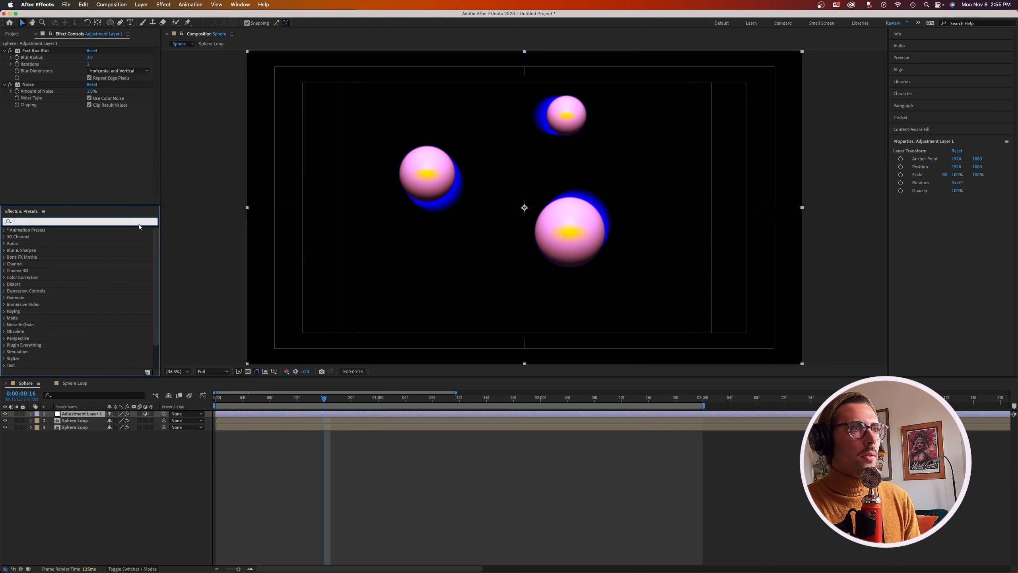
text(glo)
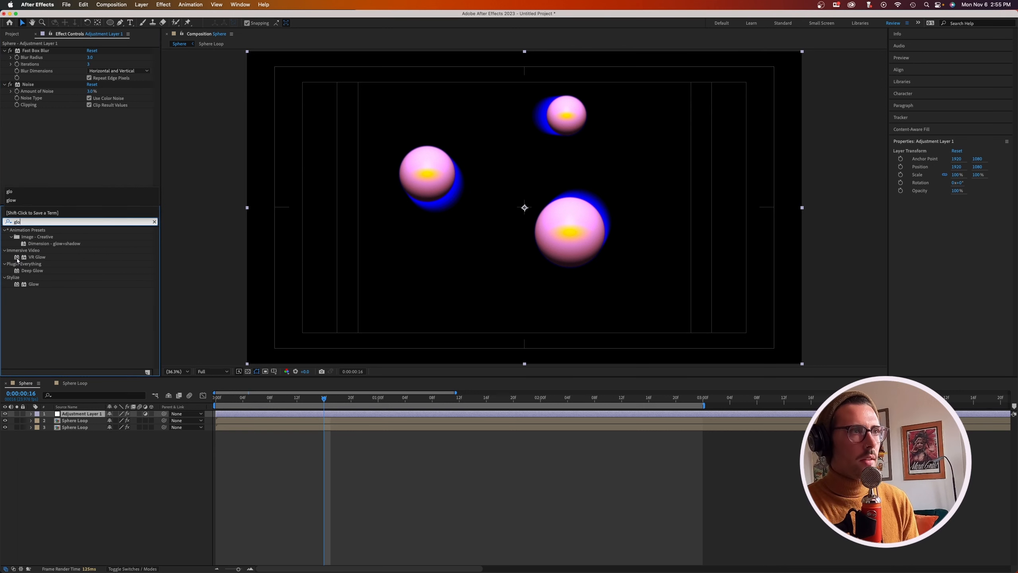
double_click(32, 285)
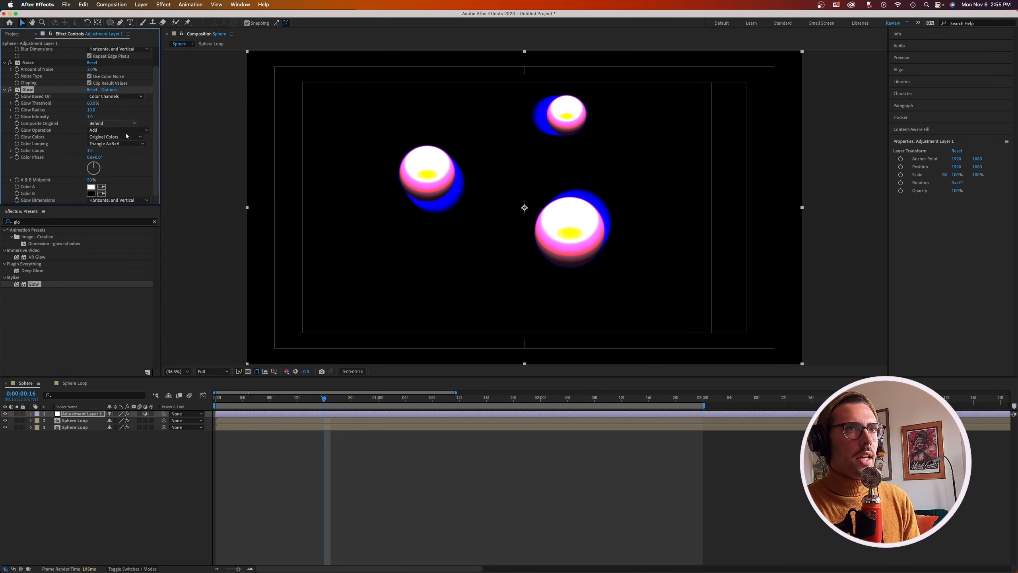
click(90, 116)
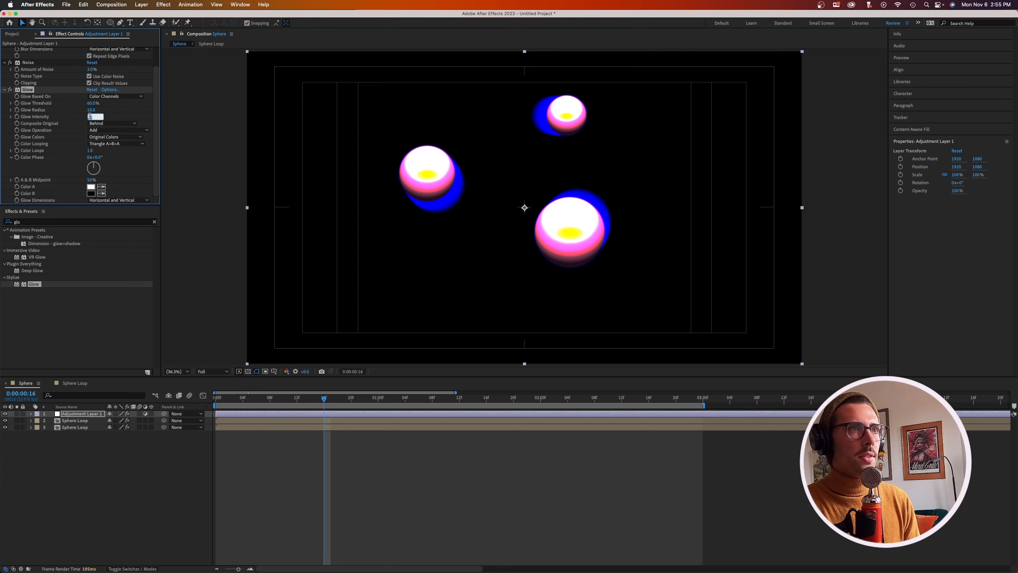
text(1)
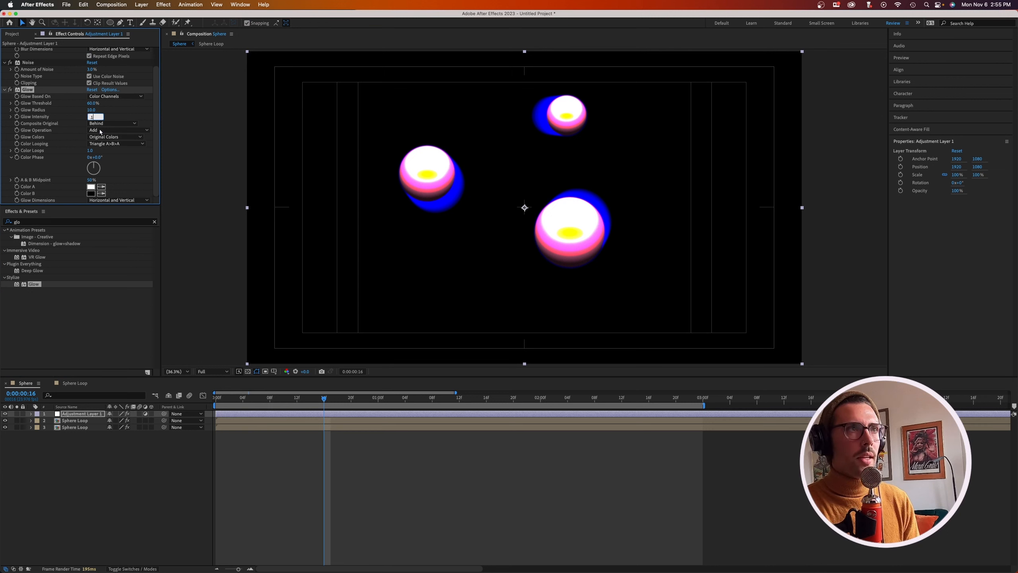
key(Return)
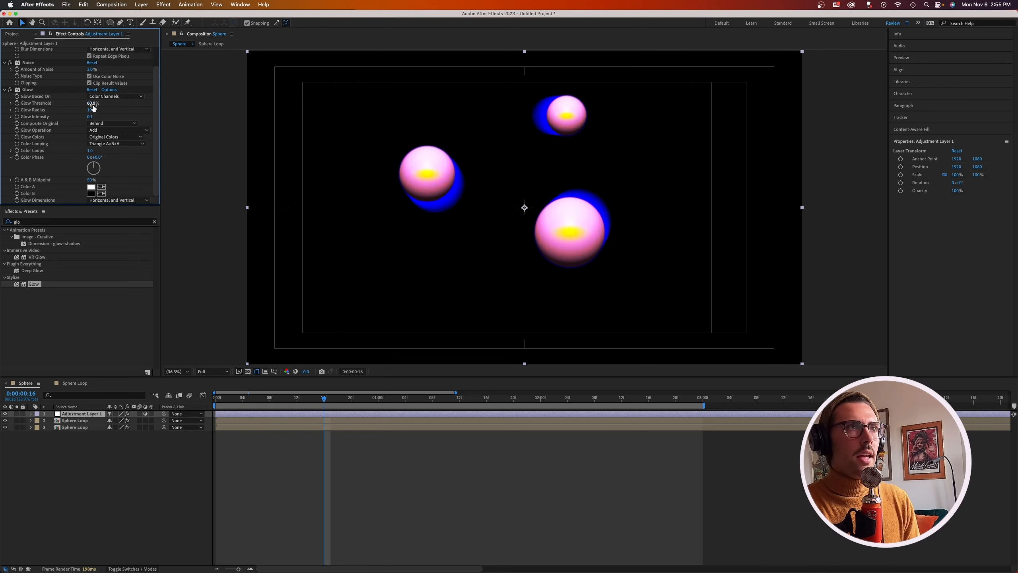
drag(91, 113, 120, 111)
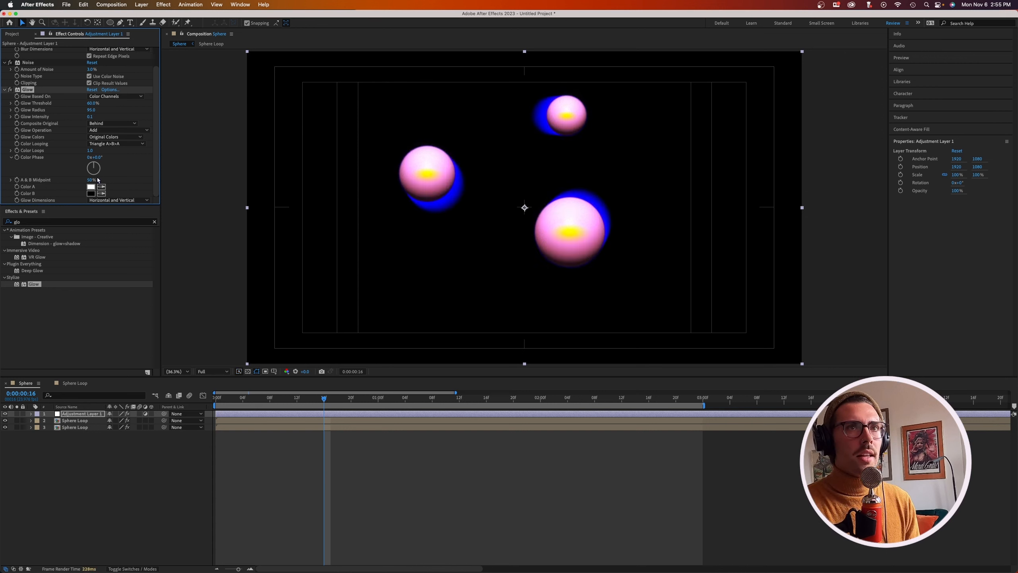
Change the Fill color of the bottom Sphere Loop layer to the darker blue 062F91
click(84, 428)
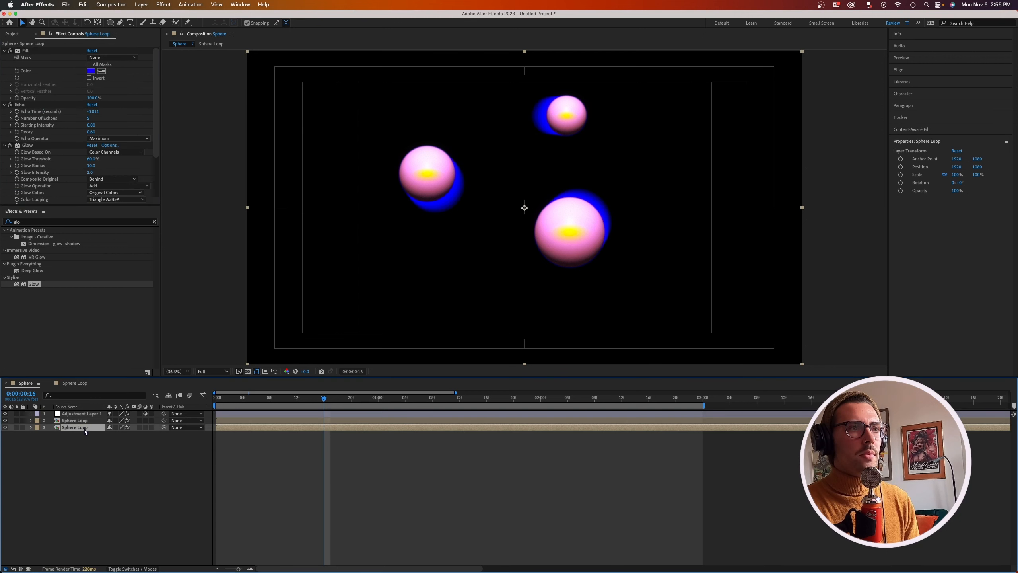
click(91, 71)
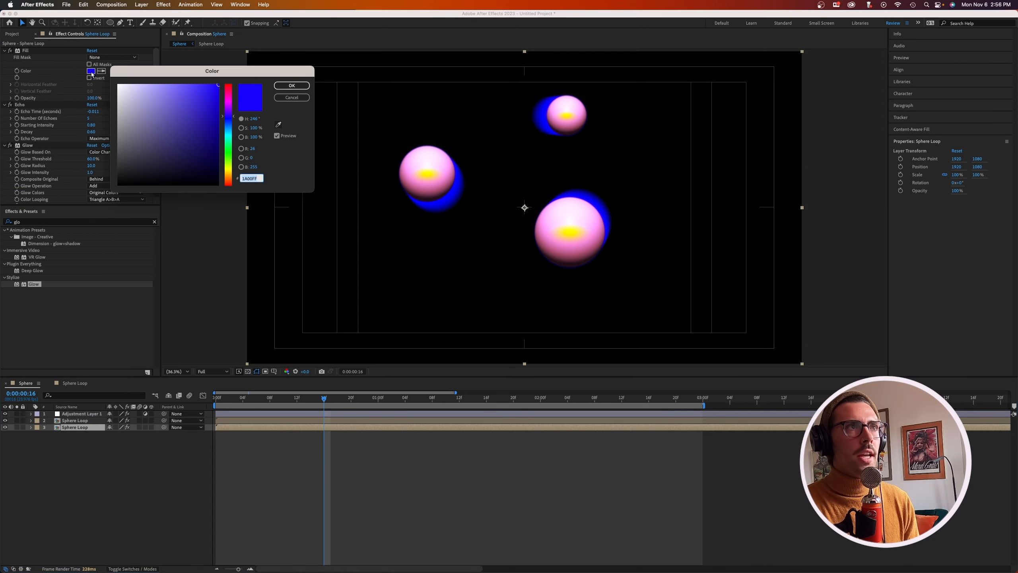
drag(234, 117, 232, 122)
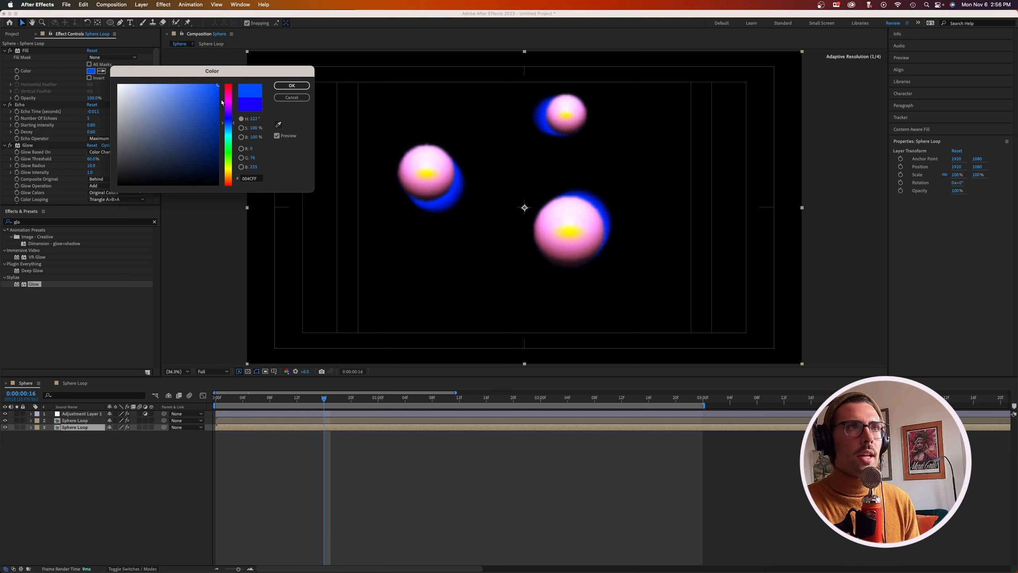
click(193, 89)
mouse_move(193, 88)
mouse_down()
mouse_move(152, 98)
mouse_move(170, 76)
mouse_move(172, 147)
mouse_move(213, 118)
mouse_move(214, 128)
mouse_up()
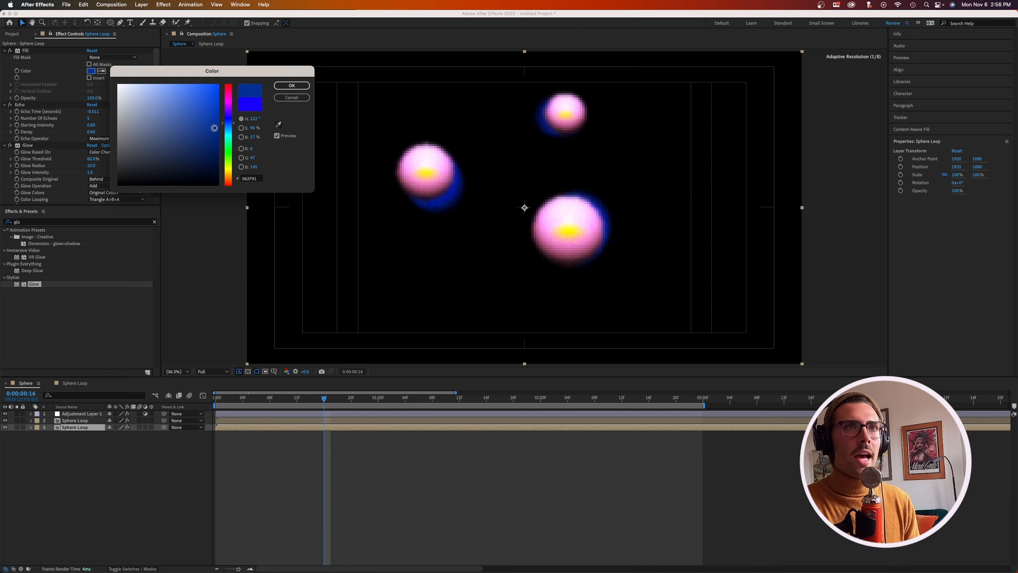
click(291, 88)
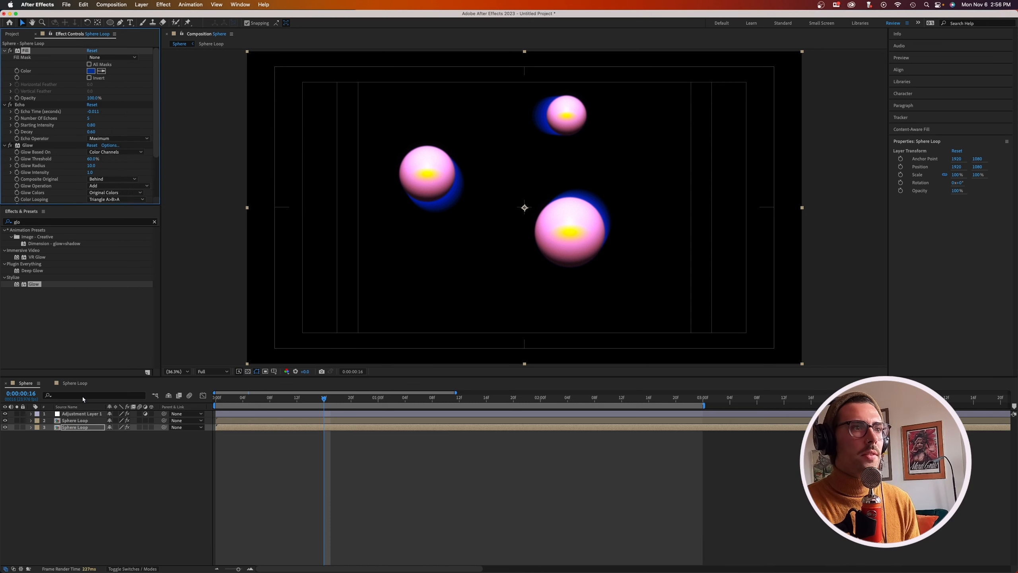
Apply Posterize Time to the adjustment layer with a Frame Rate of 22 and preview the animation
click(92, 414)
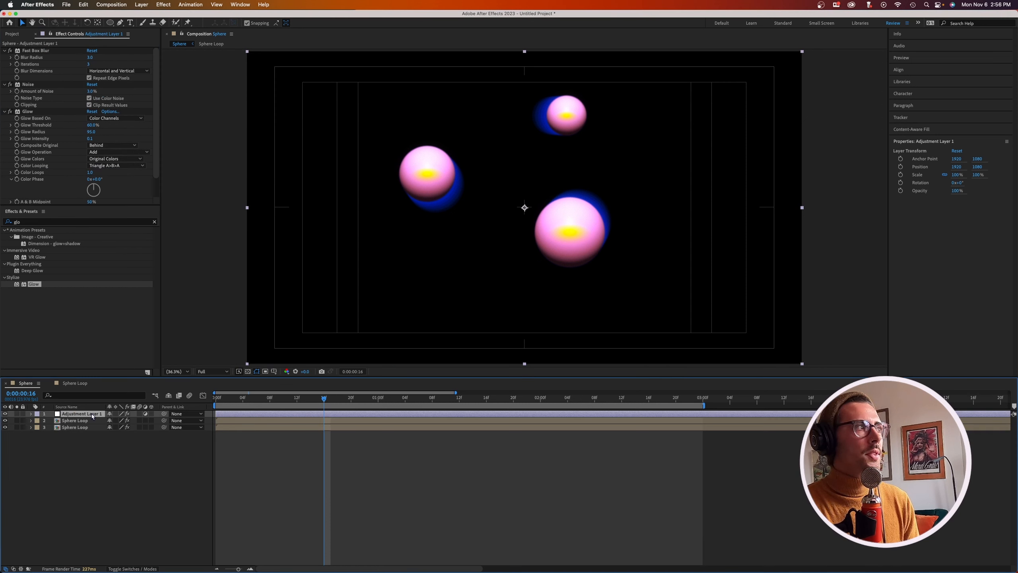
click(153, 221)
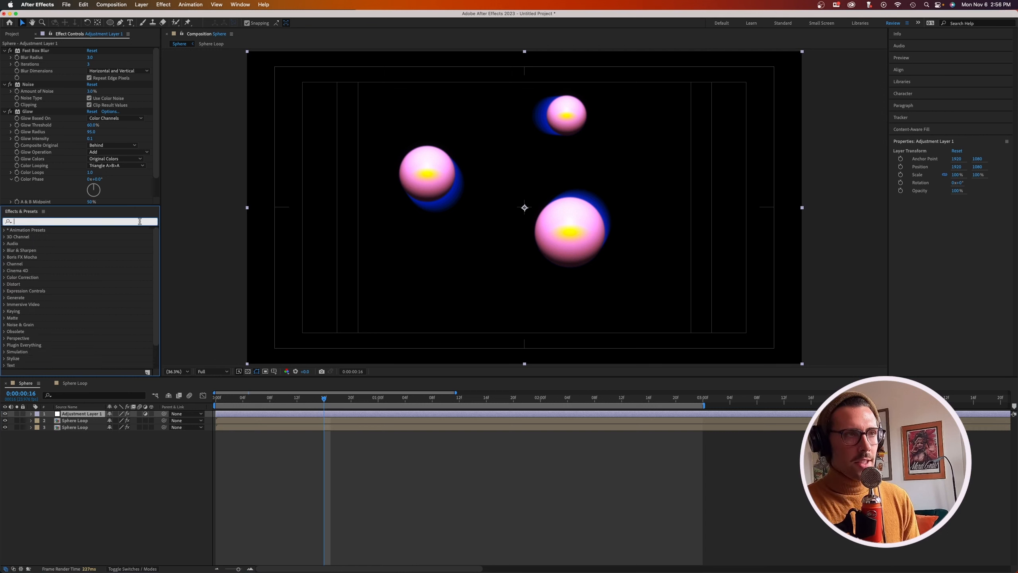
text(post)
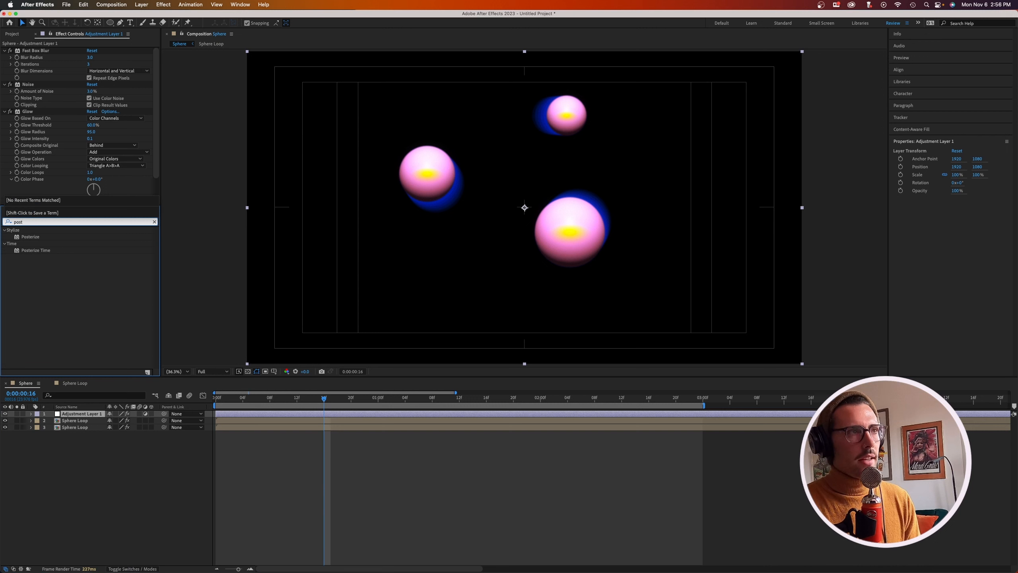
double_click(43, 251)
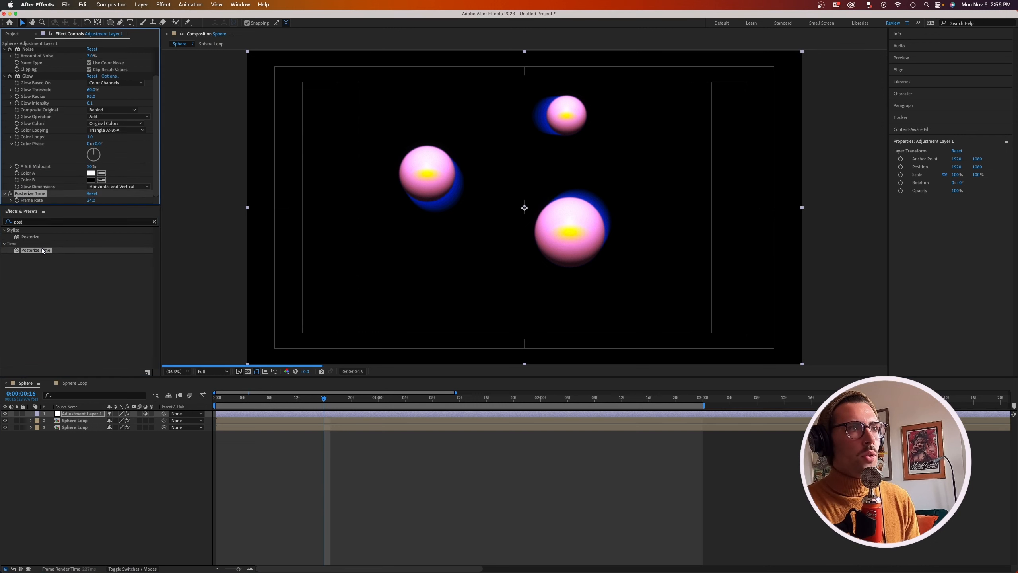
click(102, 201)
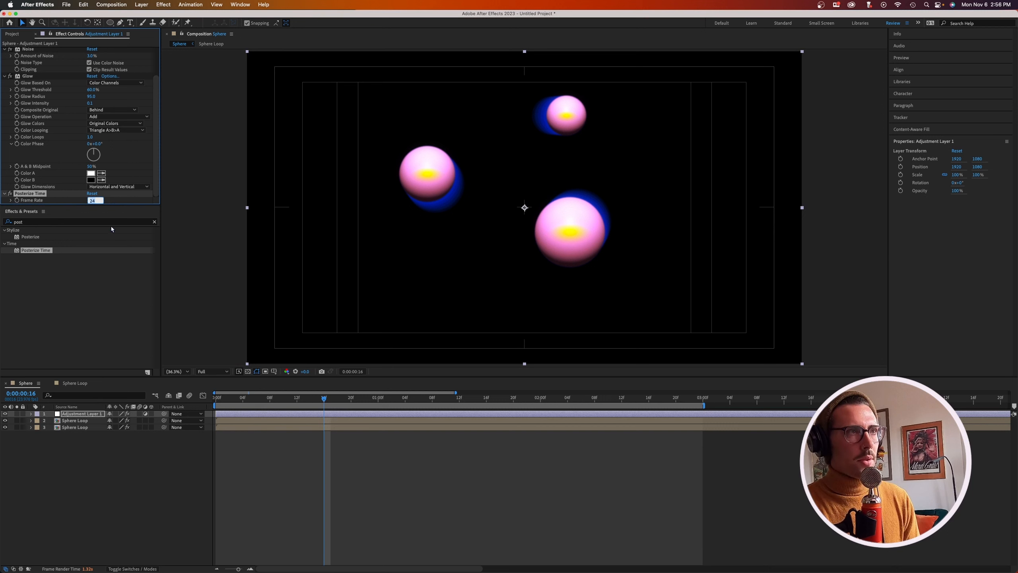
click(85, 287)
key(space)
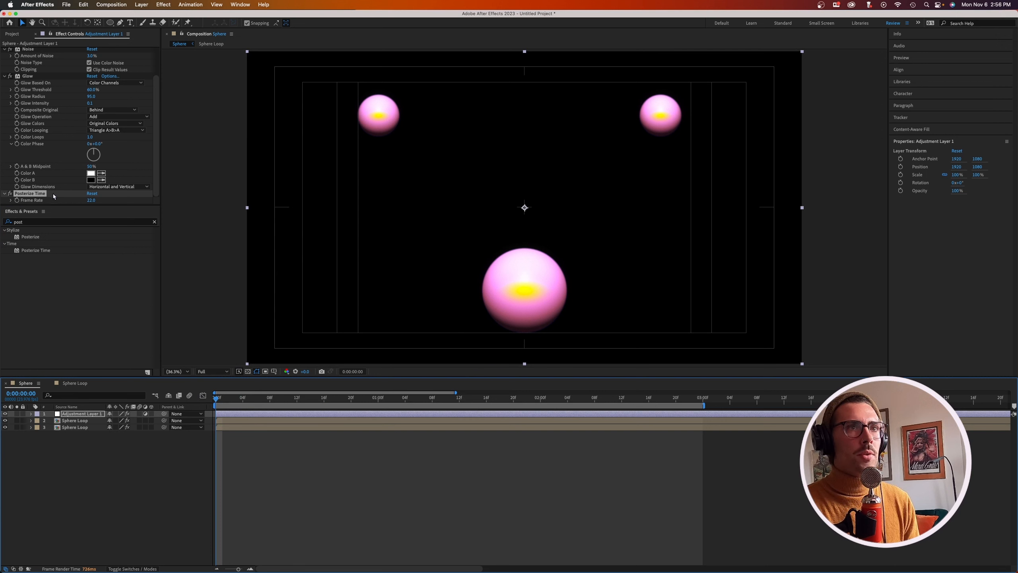
key(space)
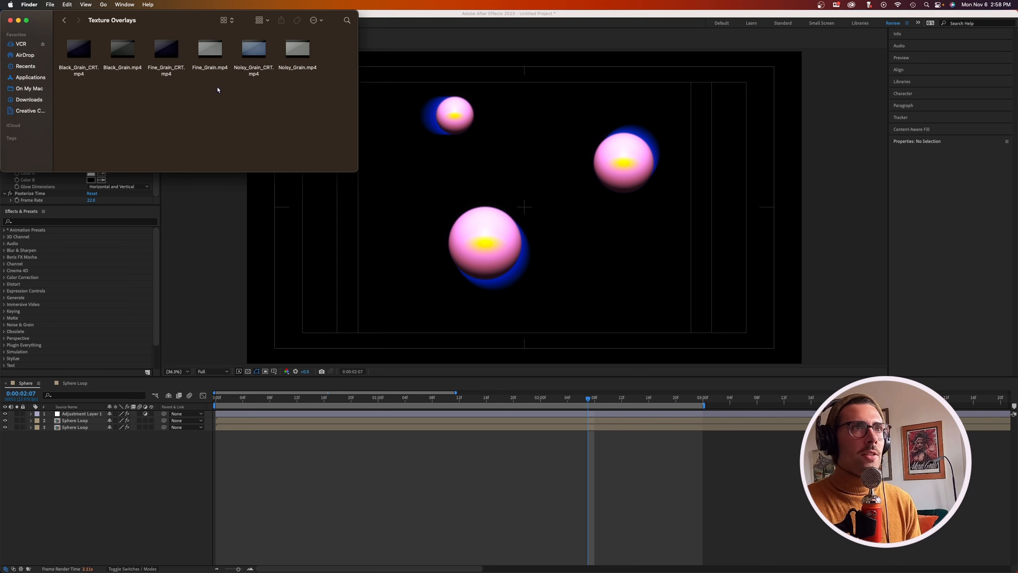
Add the Fine_Grain.mp4 texture overlay to the Sphere composition as the topmost layer, above the adjustment layer
click(297, 68)
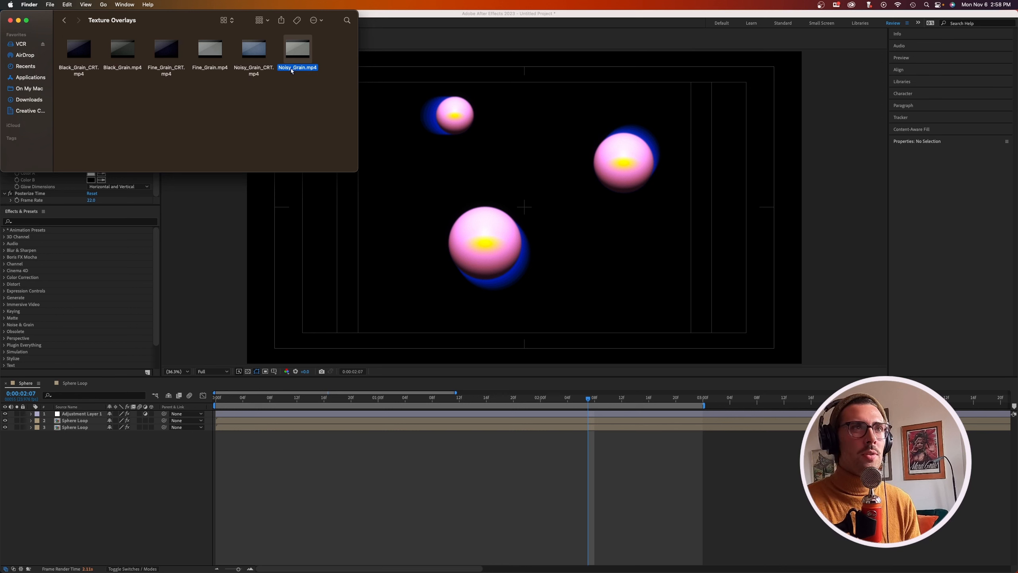
click(207, 68)
drag(207, 70, 83, 412)
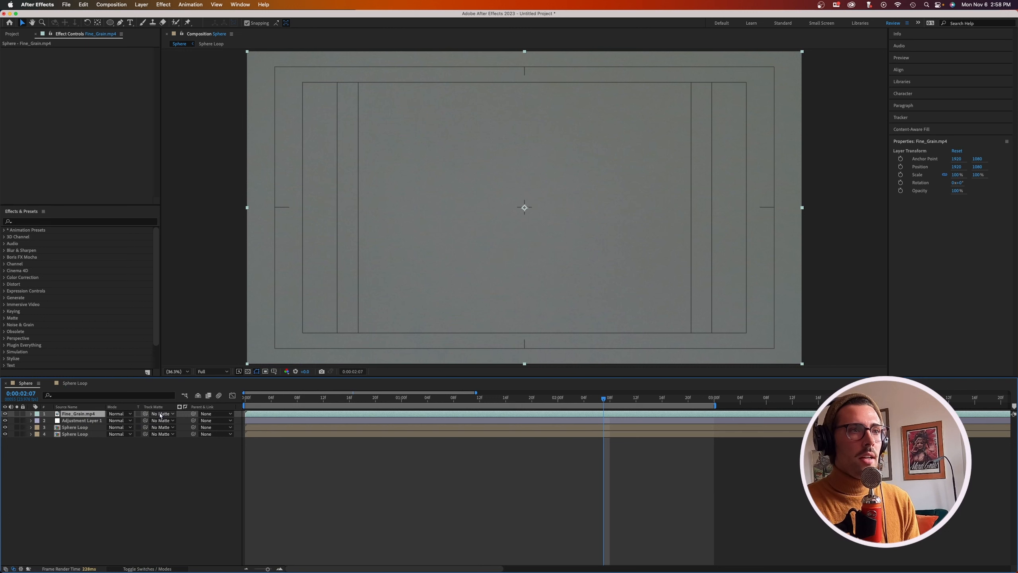
Set the upper Sphere Loop layer as the track matte of the Fine_Grain.mp4 layer and turn that Sphere Loop's visibility back on
click(162, 414)
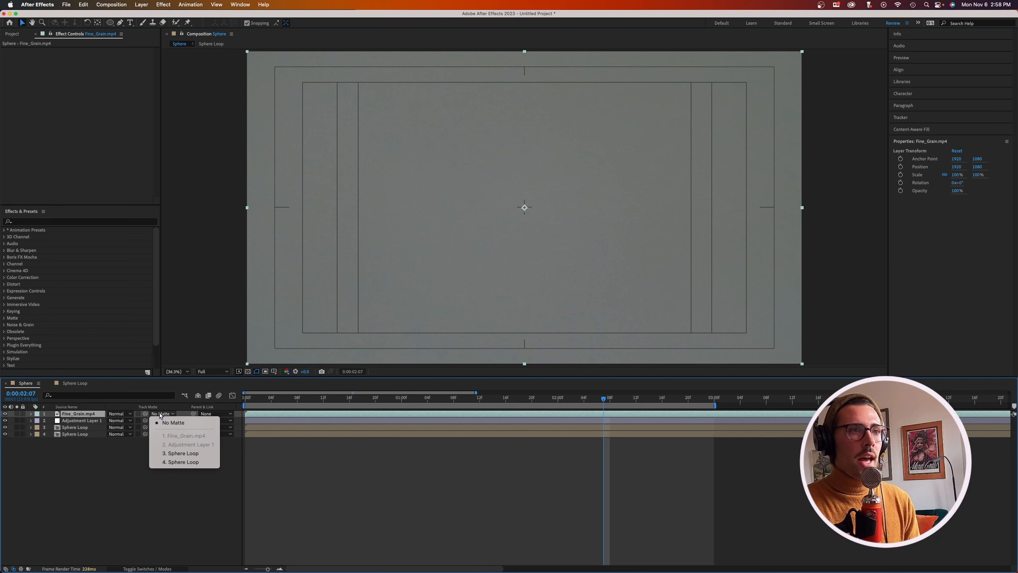
click(177, 454)
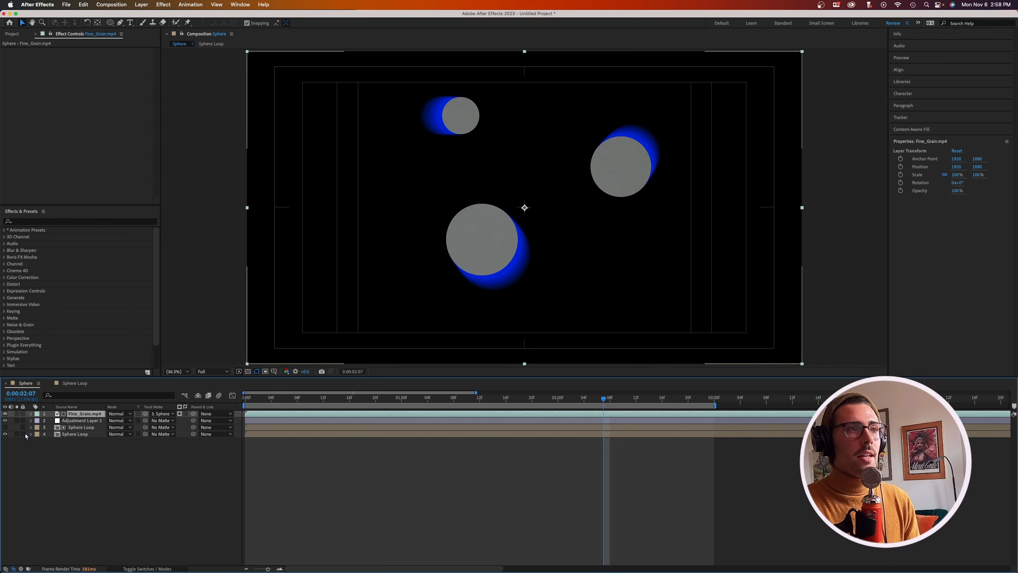
click(5, 428)
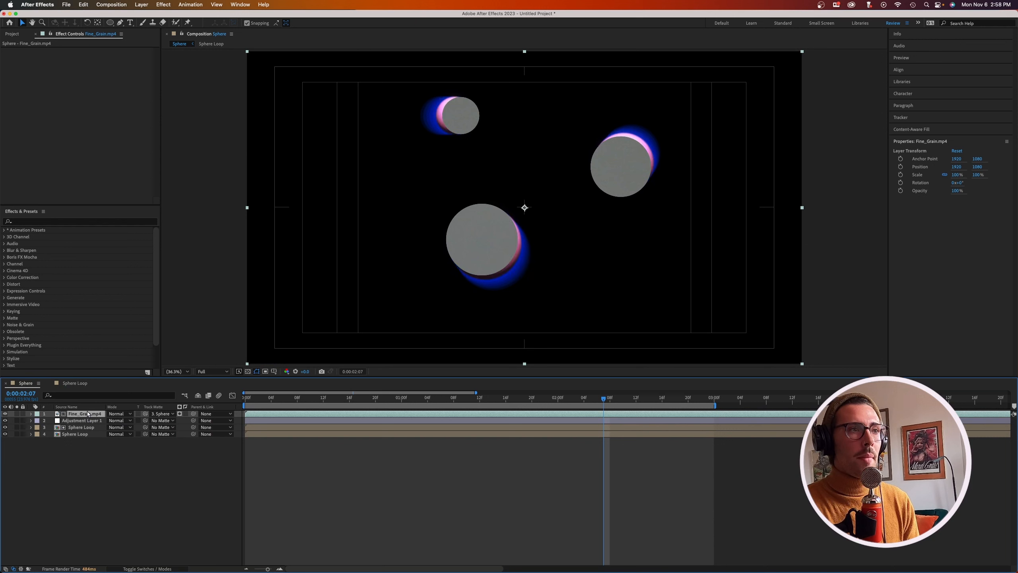
Set the blending mode of the Fine_Grain.mp4 layer to Hard Light
click(162, 413)
click(130, 415)
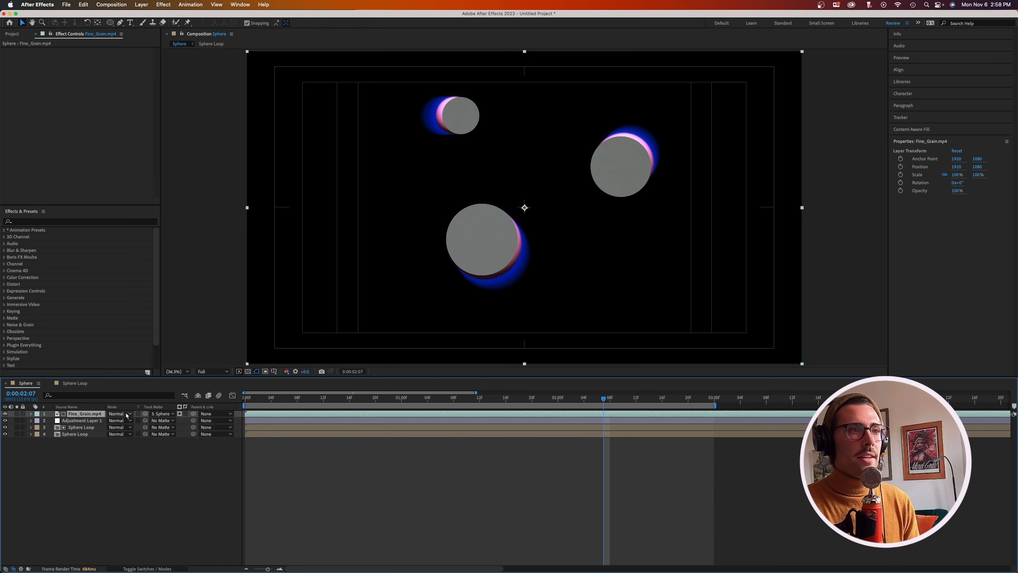
click(129, 414)
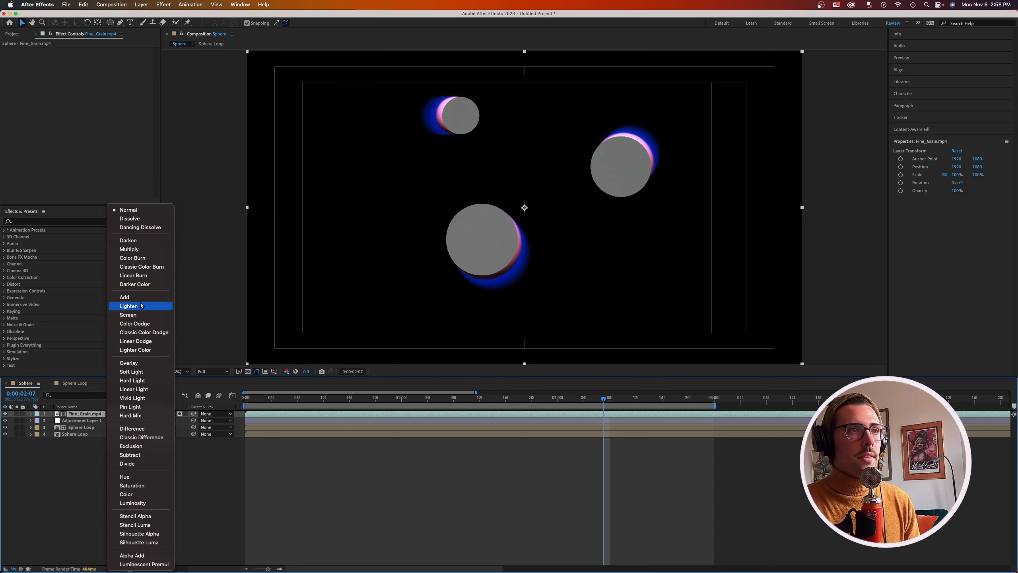
click(142, 383)
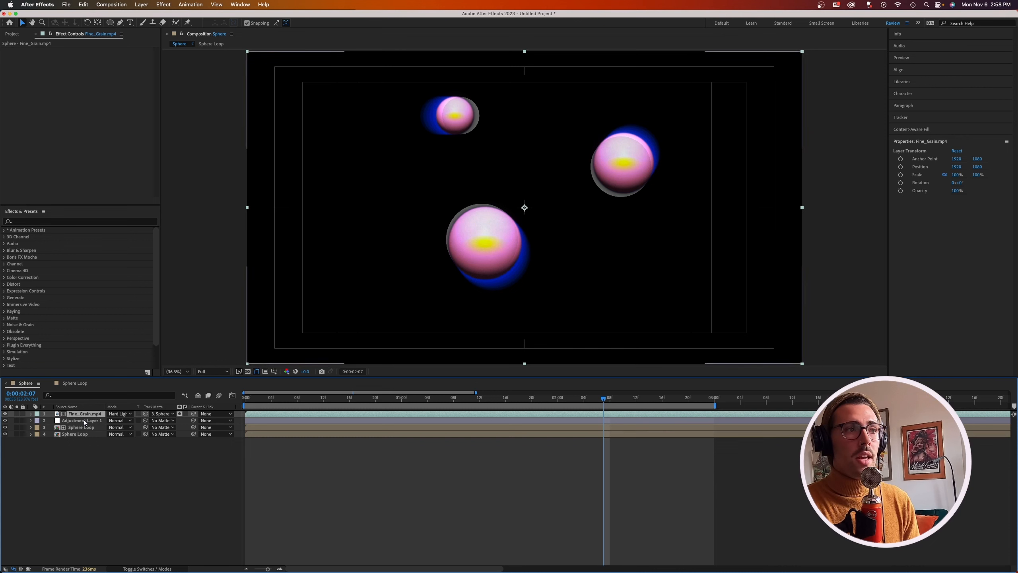
Move the Fine_Grain.mp4 layer beneath the adjustment layer in the layer stack
drag(89, 417, 91, 426)
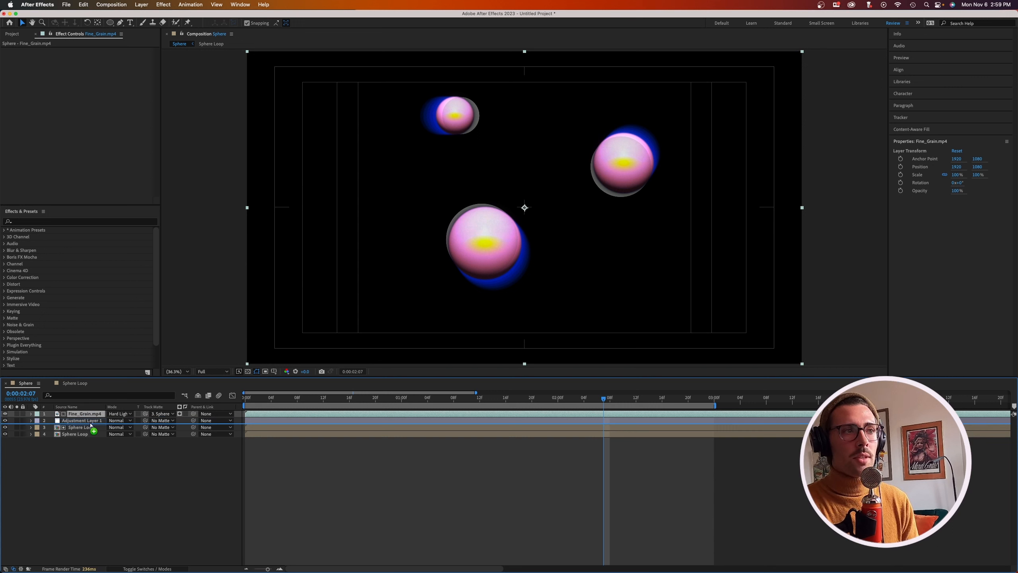
drag(90, 426, 92, 426)
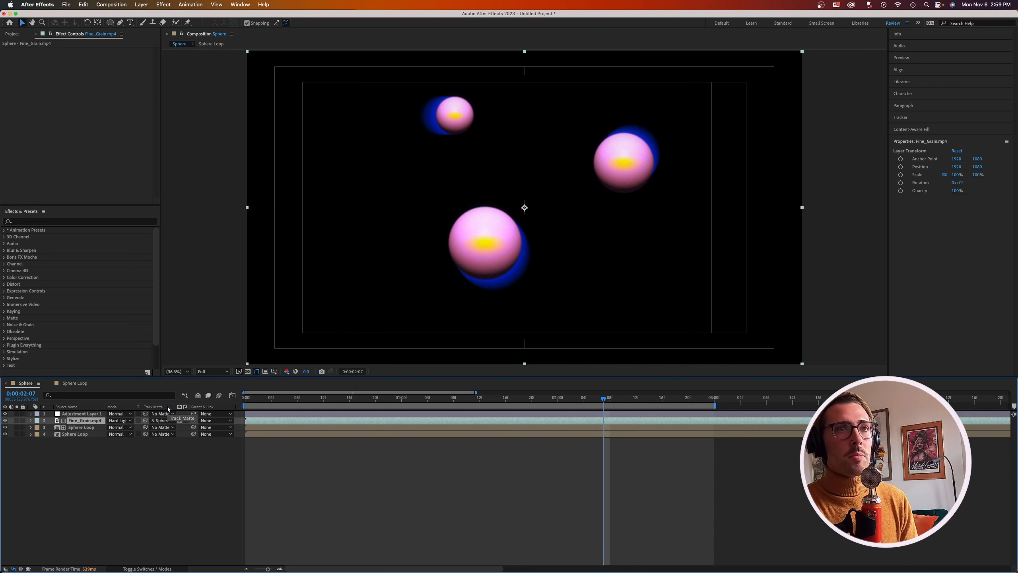
key(super+s)
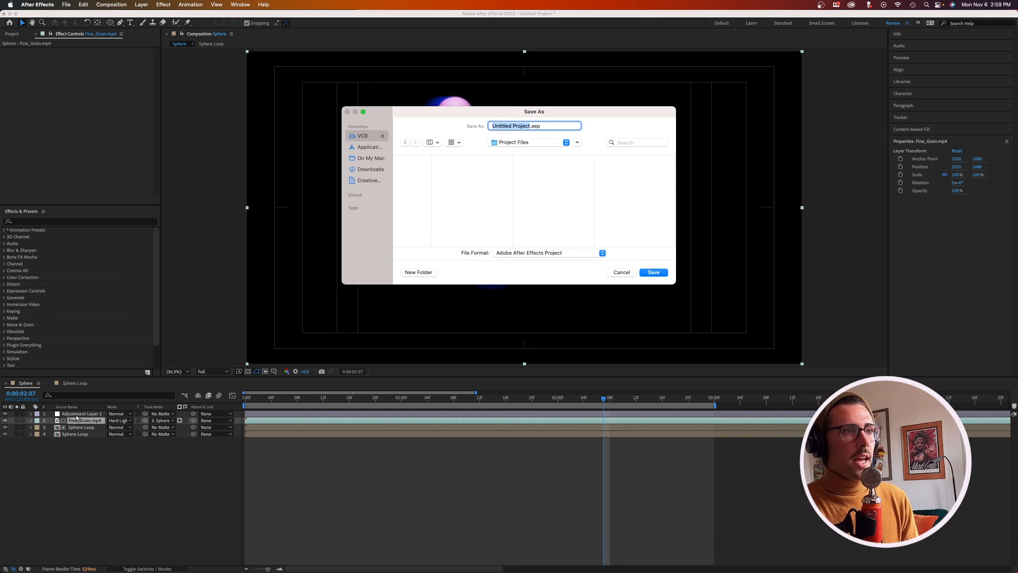
click(622, 273)
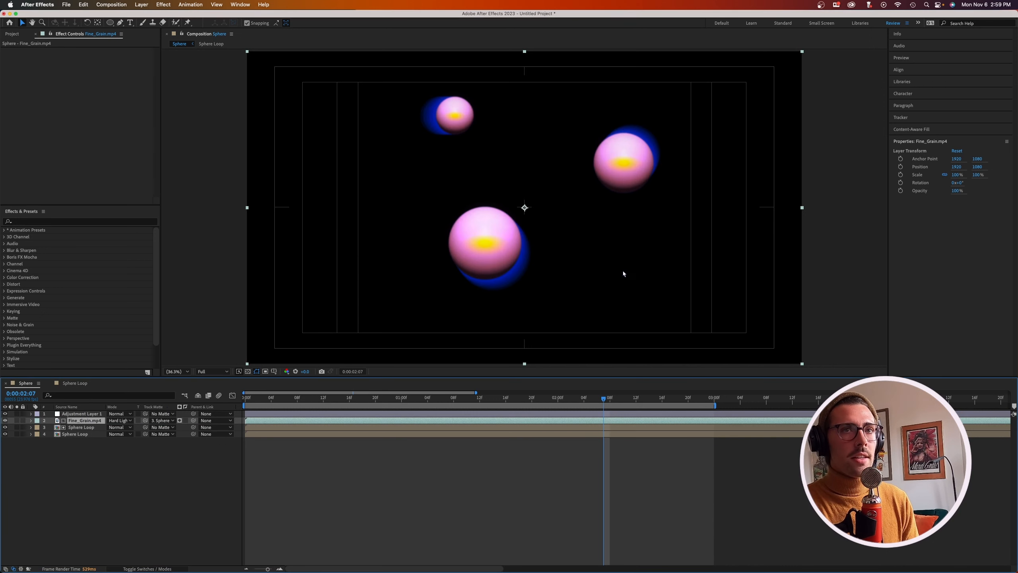
Apply the Apply Color LUT effect to the adjustment layer using MoodSwing_High.cube from the Distorted_LUTs folder, and preview the animation
click(79, 414)
scroll(74, 198, down, 2)
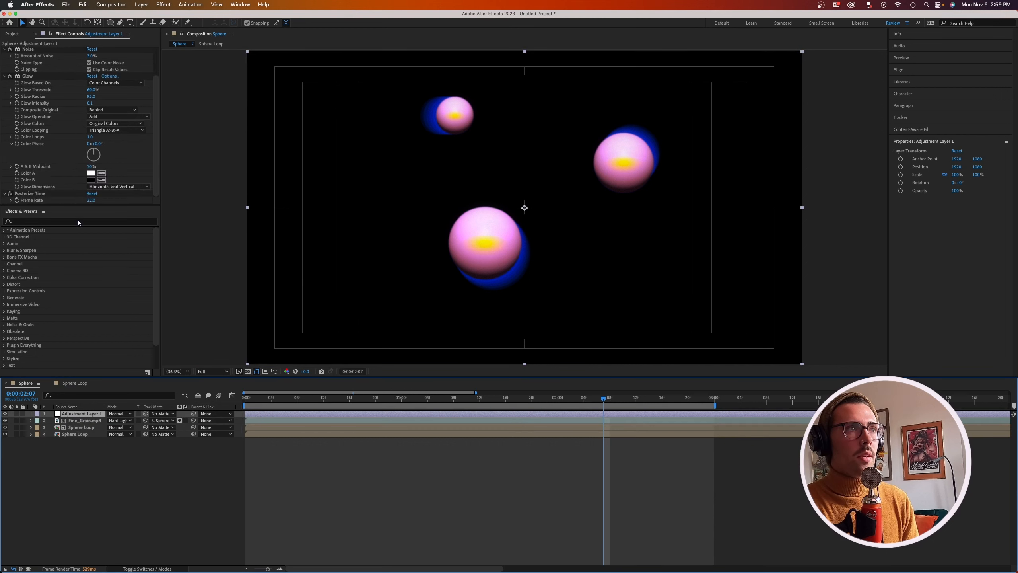
click(82, 224)
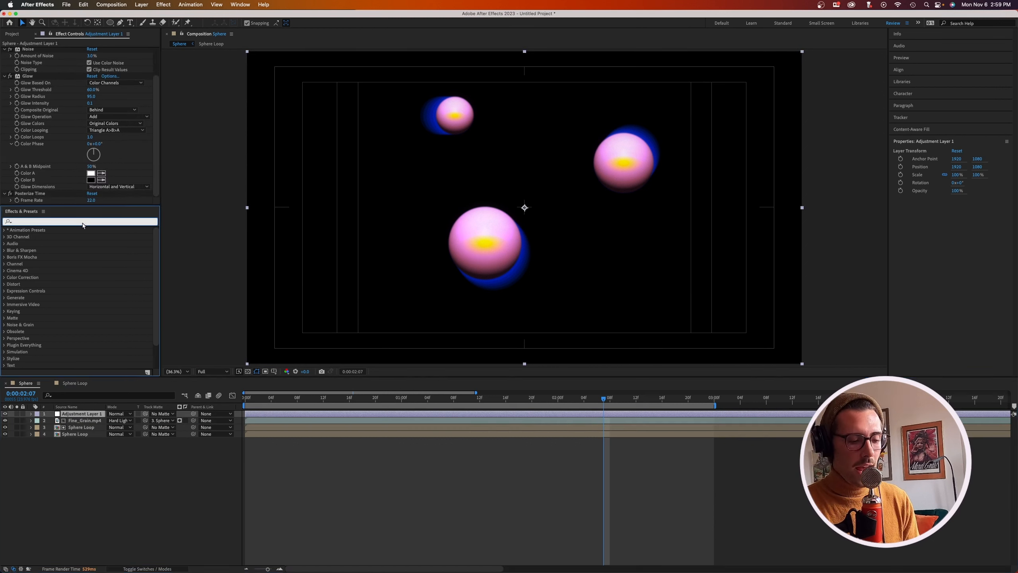
text(lut)
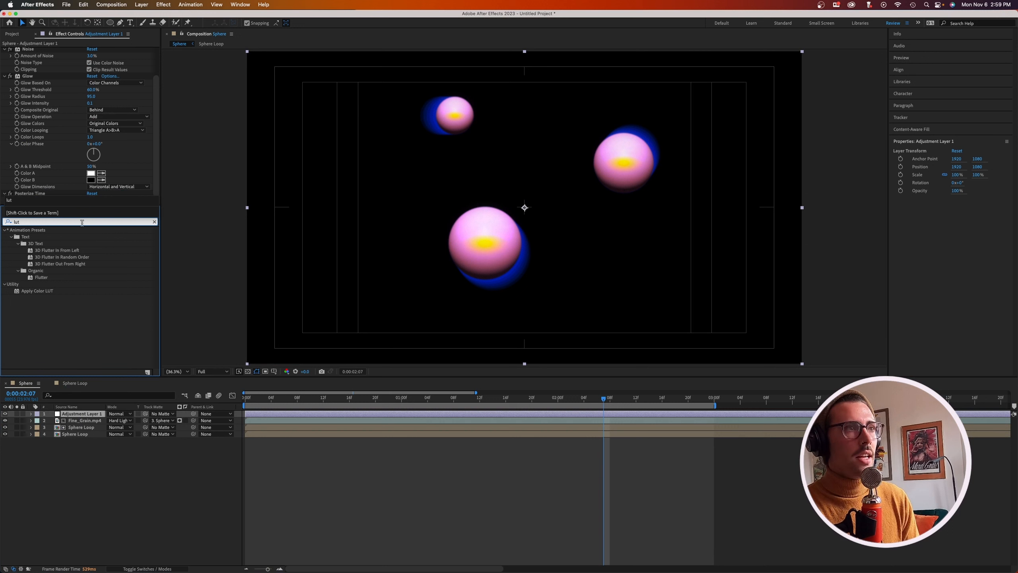
double_click(50, 291)
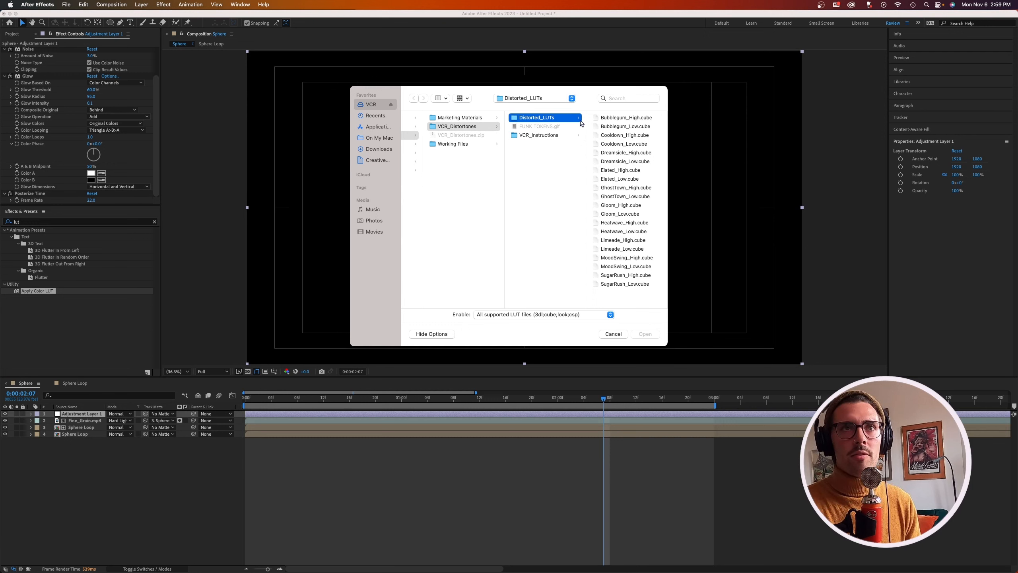
double_click(621, 257)
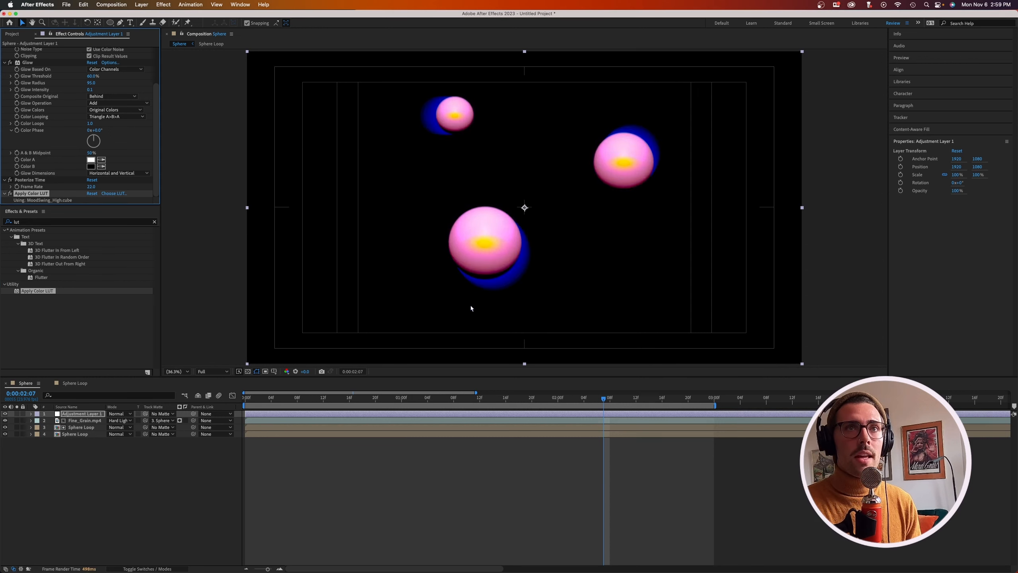
key(space)
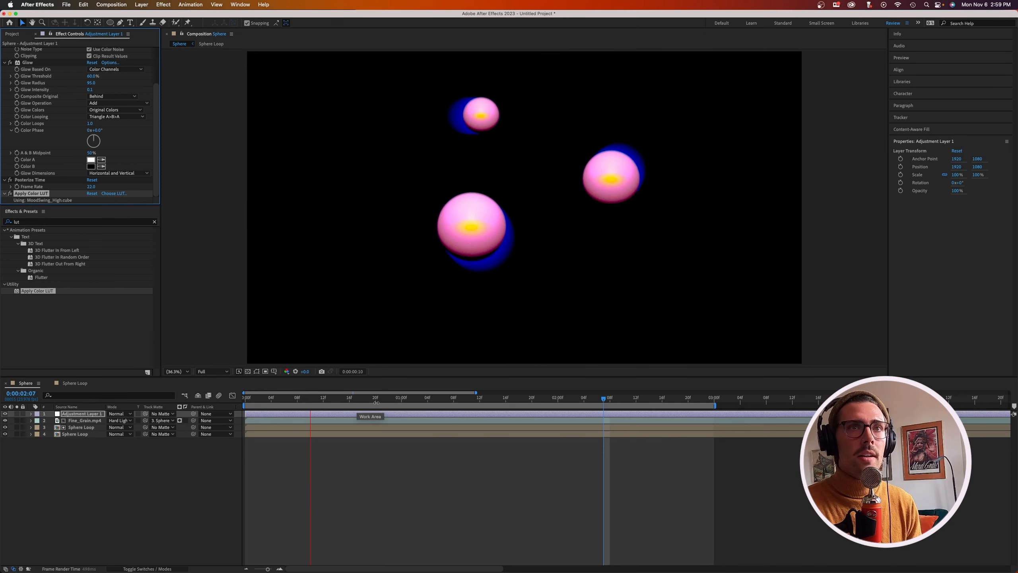
key(space)
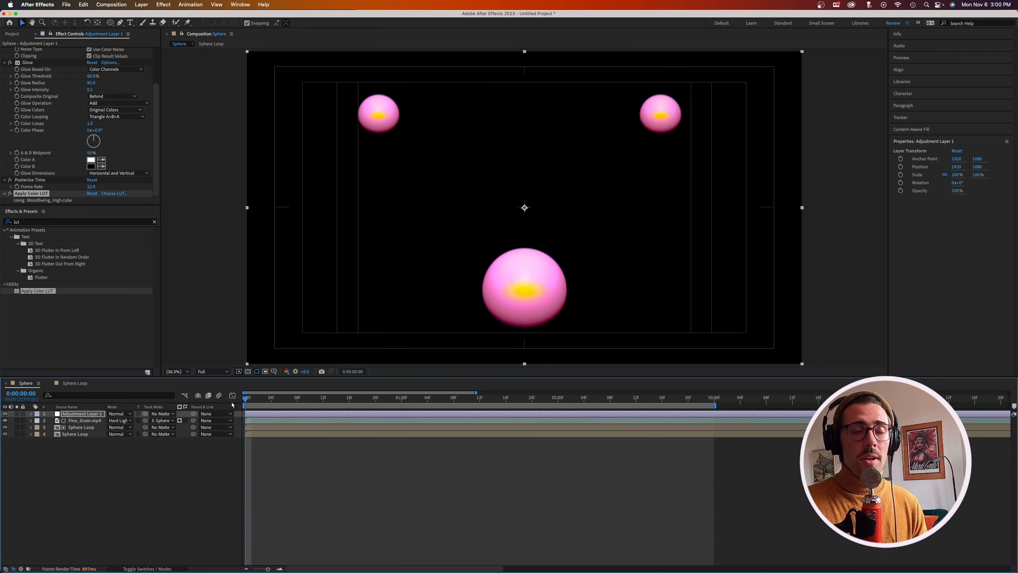
key(space)
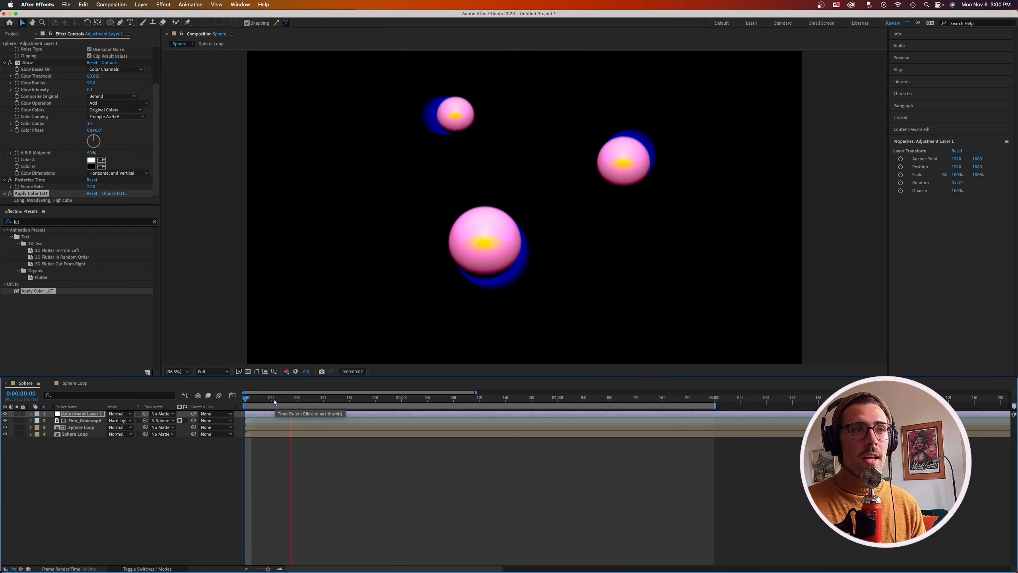